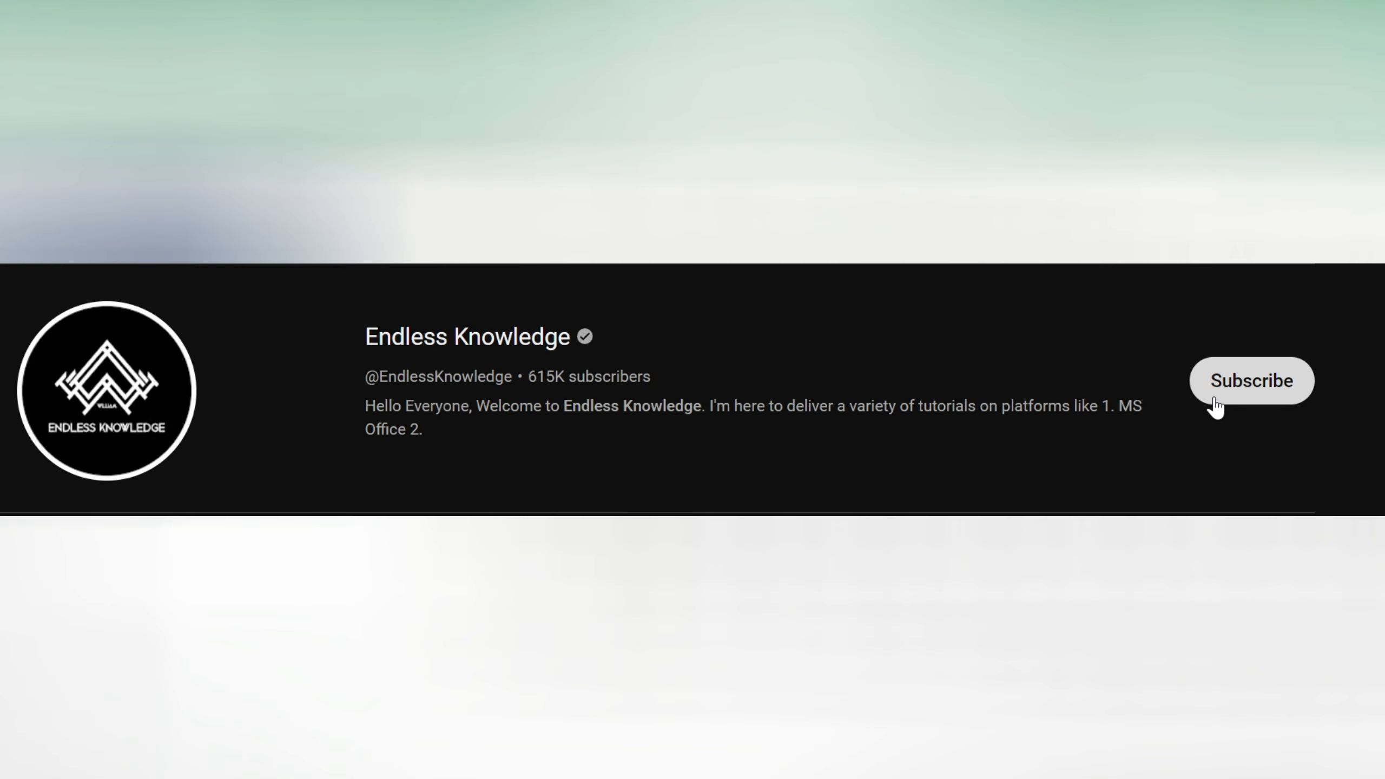
pyautogui.click(1217, 404)
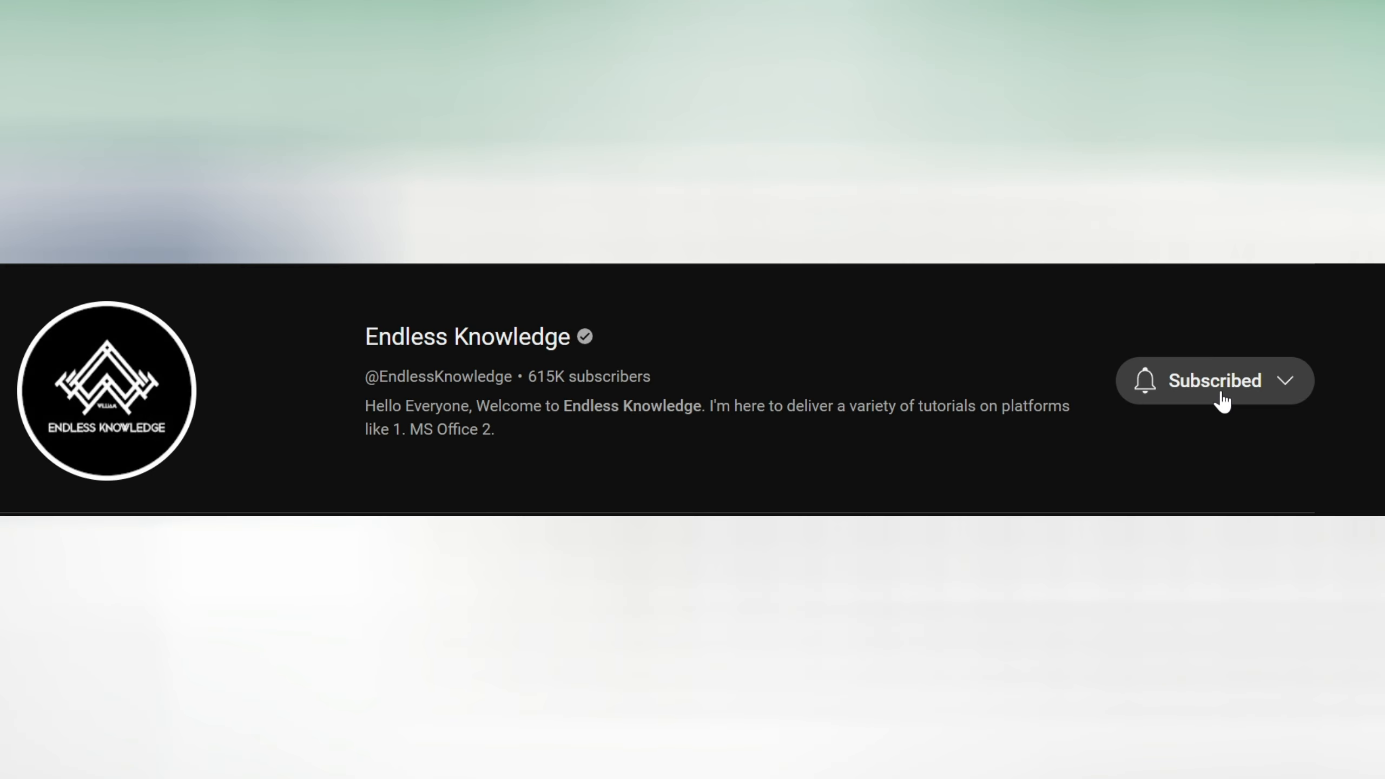
pyautogui.click(1146, 388)
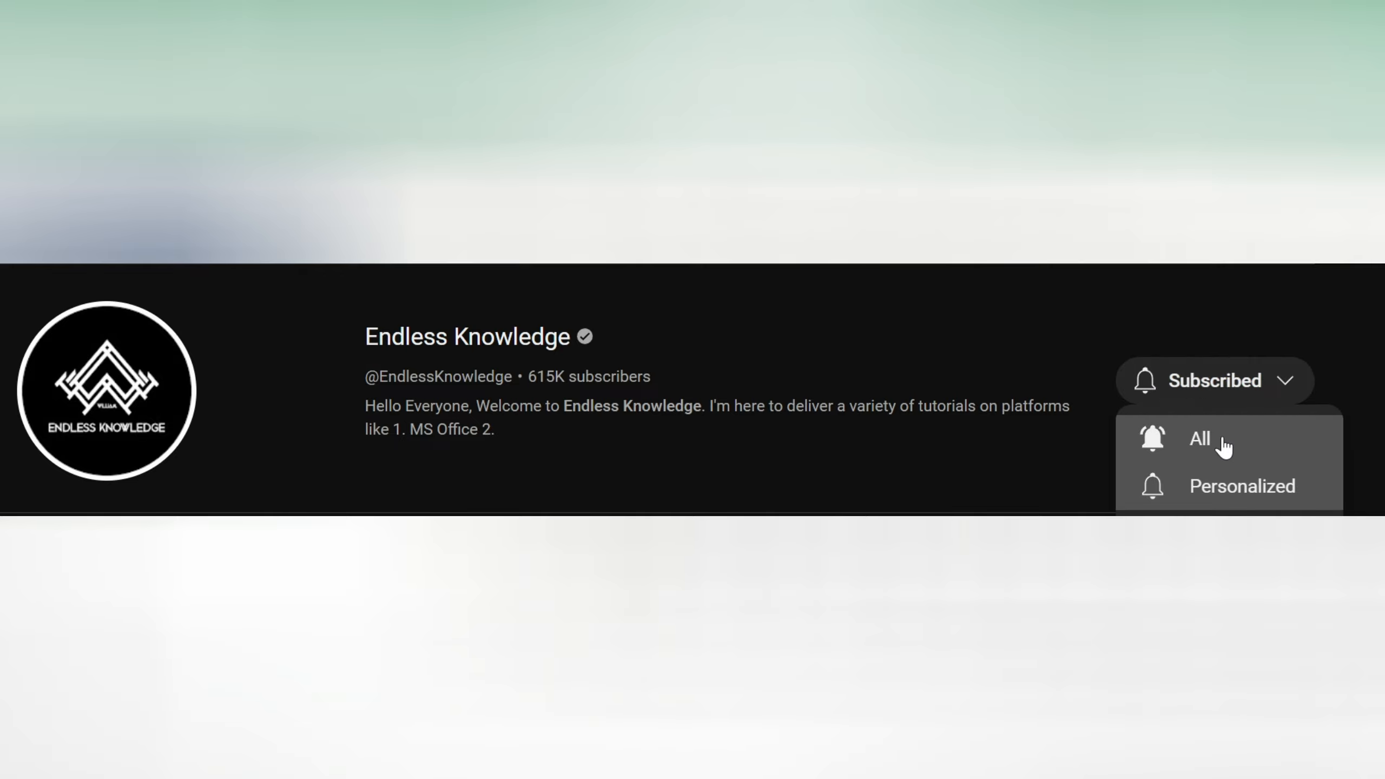
pyautogui.click(1229, 449)
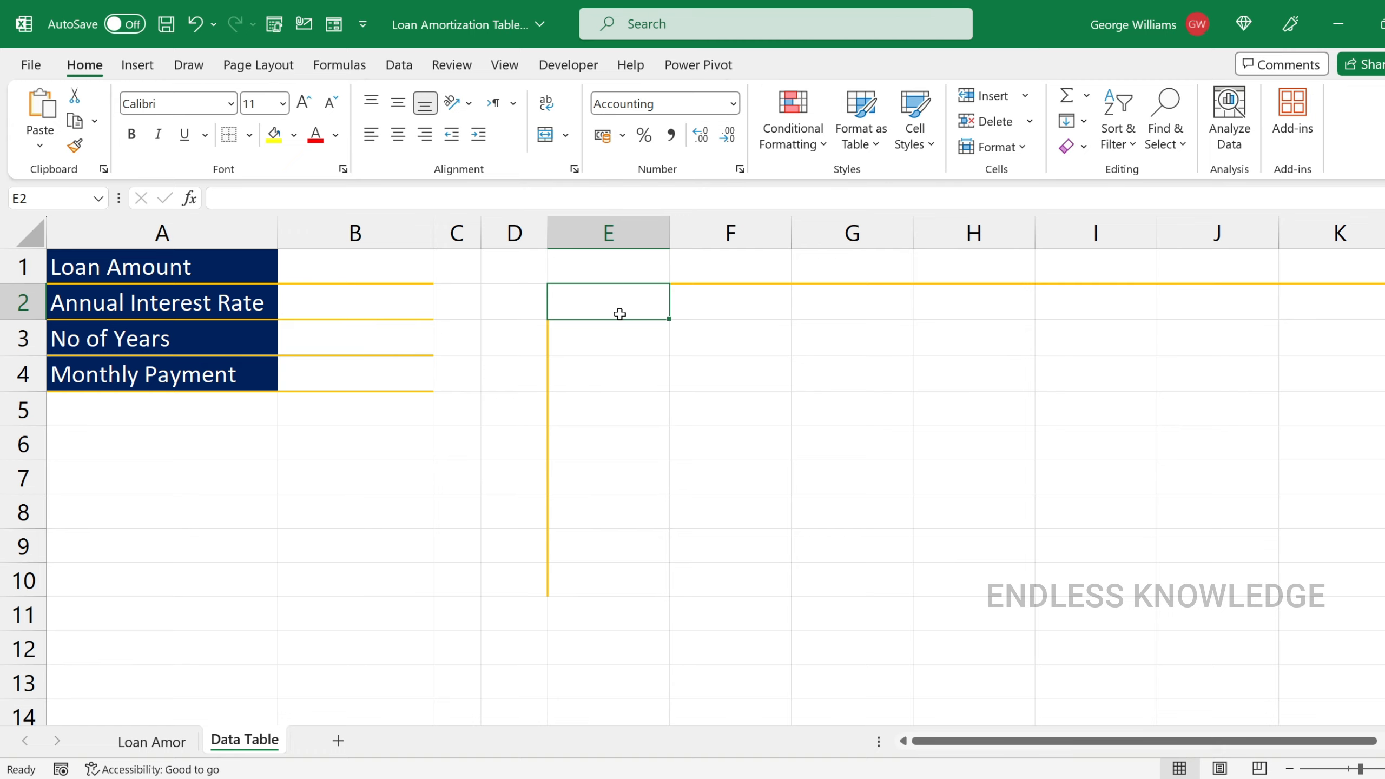
# - Locate the Data Table tool among the what-if analysis options and look over the sheet's blank input cells and table range
pyautogui.click(399, 64)
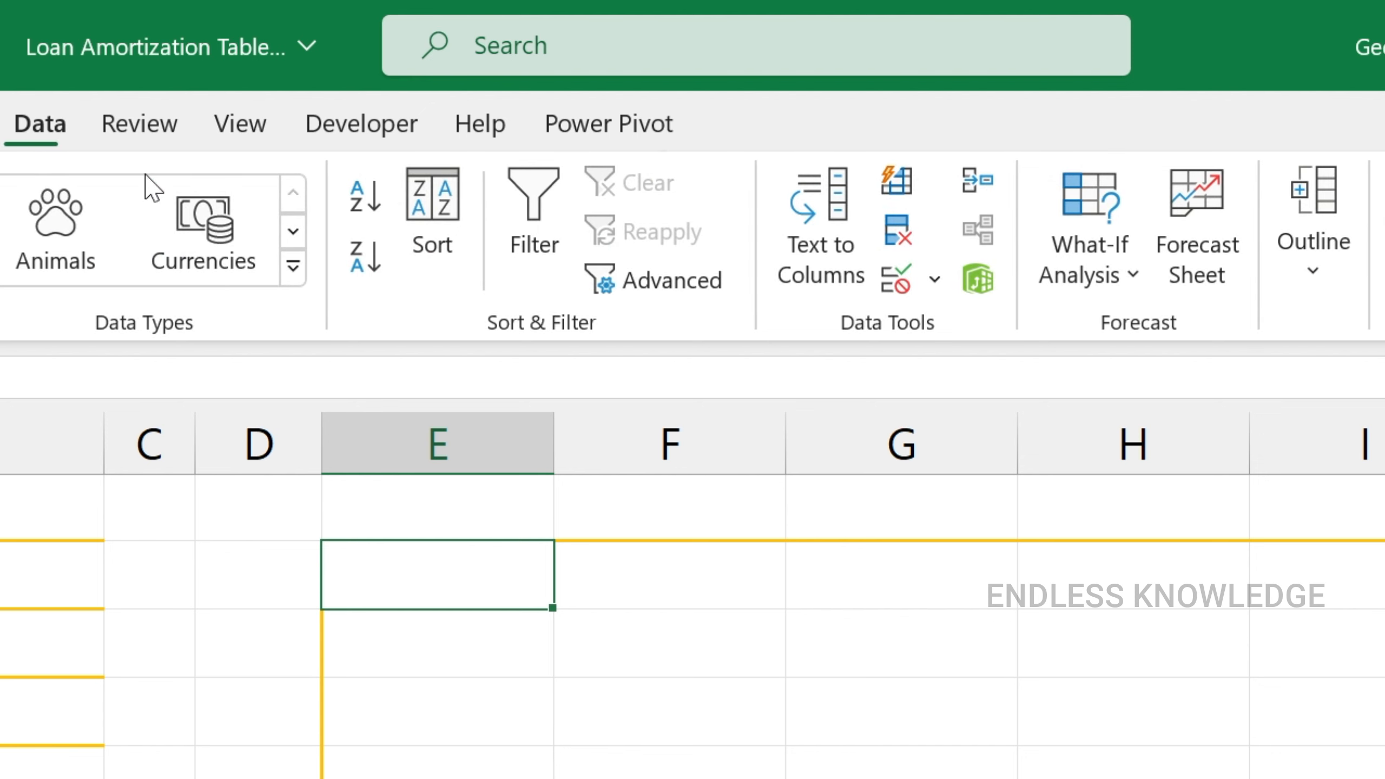
pyautogui.click(1103, 268)
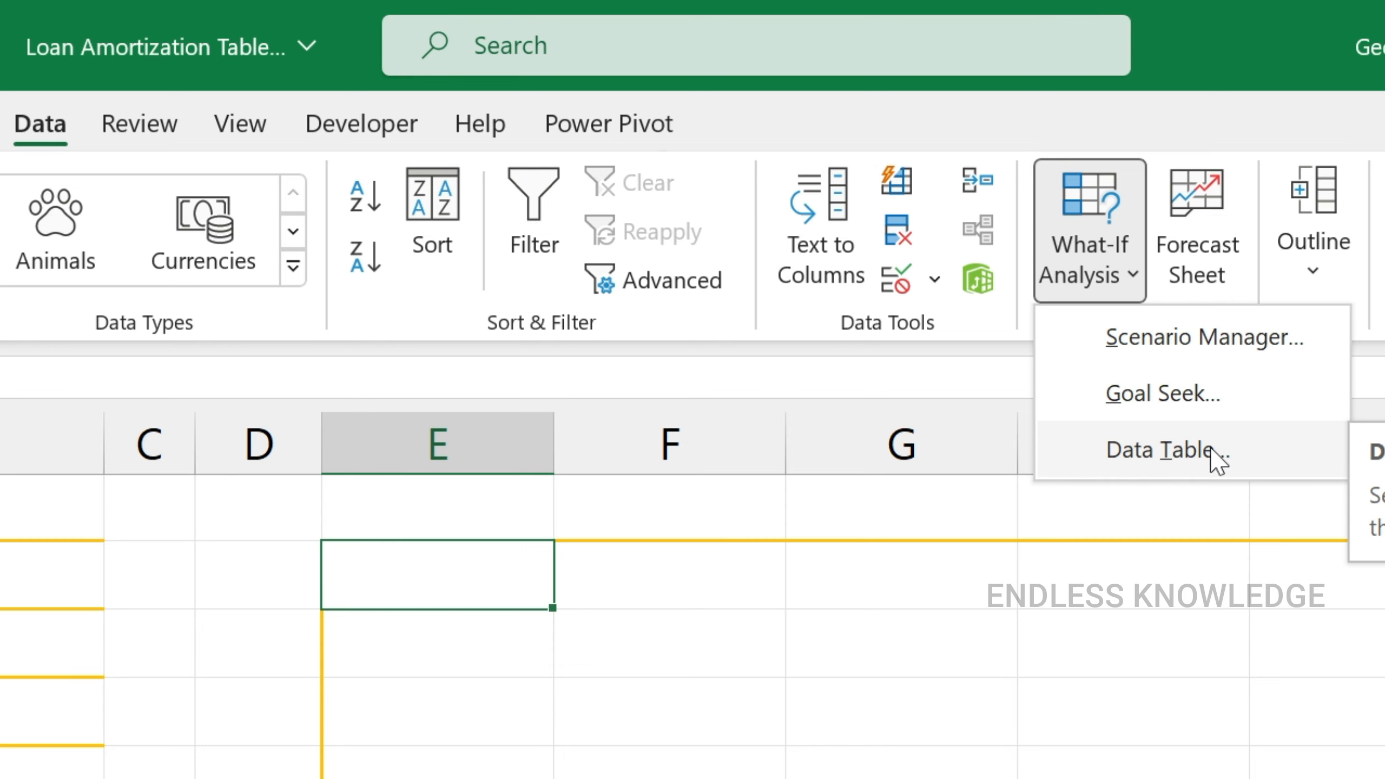
pyautogui.click(389, 306)
pyautogui.click(383, 304)
pyautogui.click(374, 340)
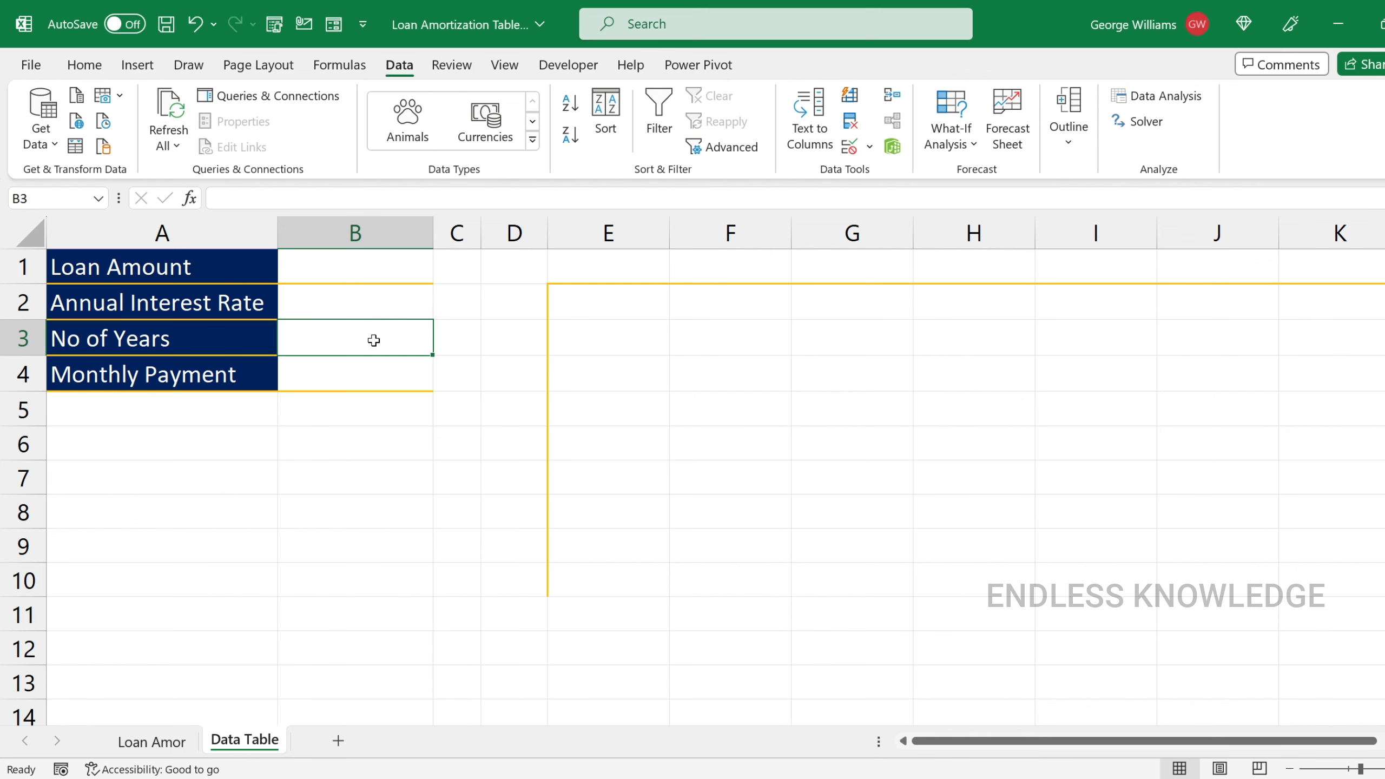
pyautogui.moveTo(575, 306); pyautogui.dragTo(1342, 576)
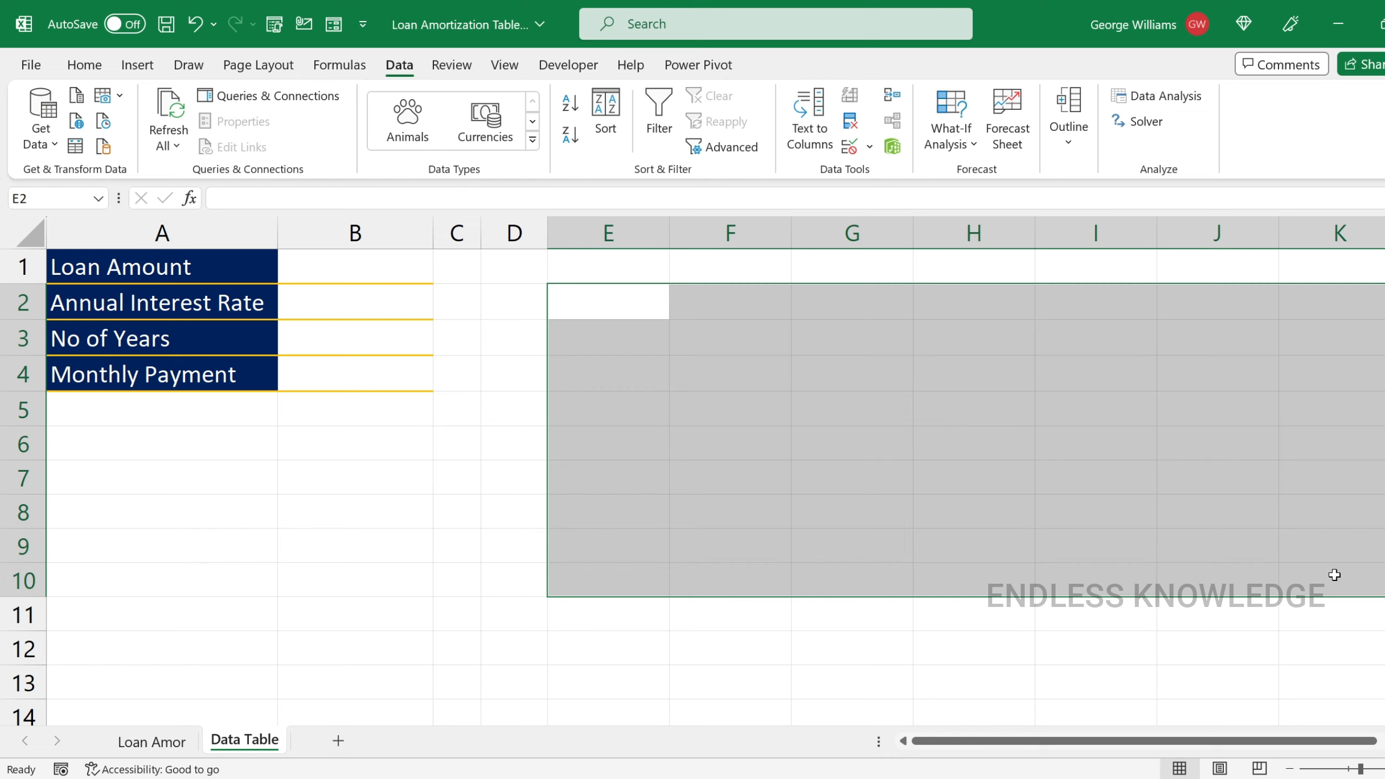
pyautogui.click(637, 312)
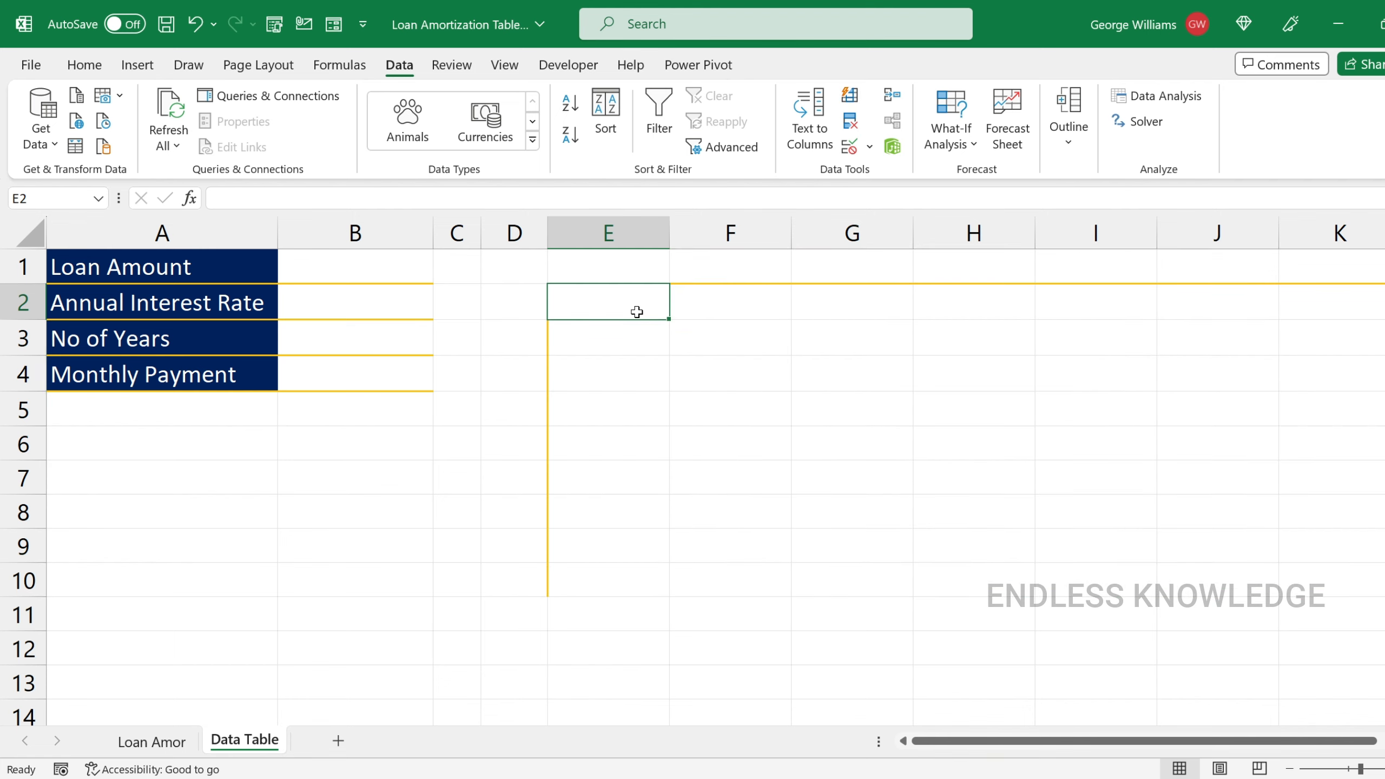
# - On the Loan Amor sheet, set the annual interest rate to 15% and the number of years to 20
pyautogui.click(169, 743)
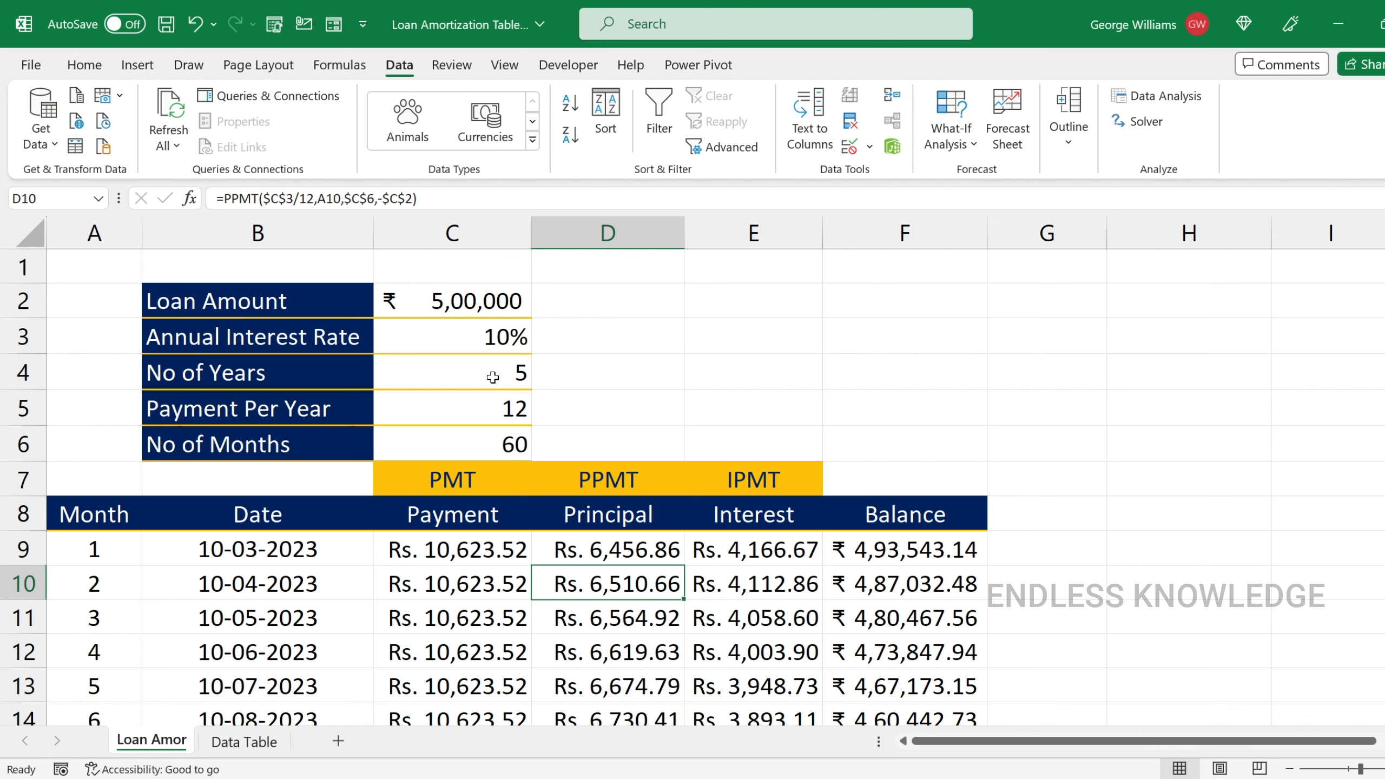
pyautogui.click(467, 338)
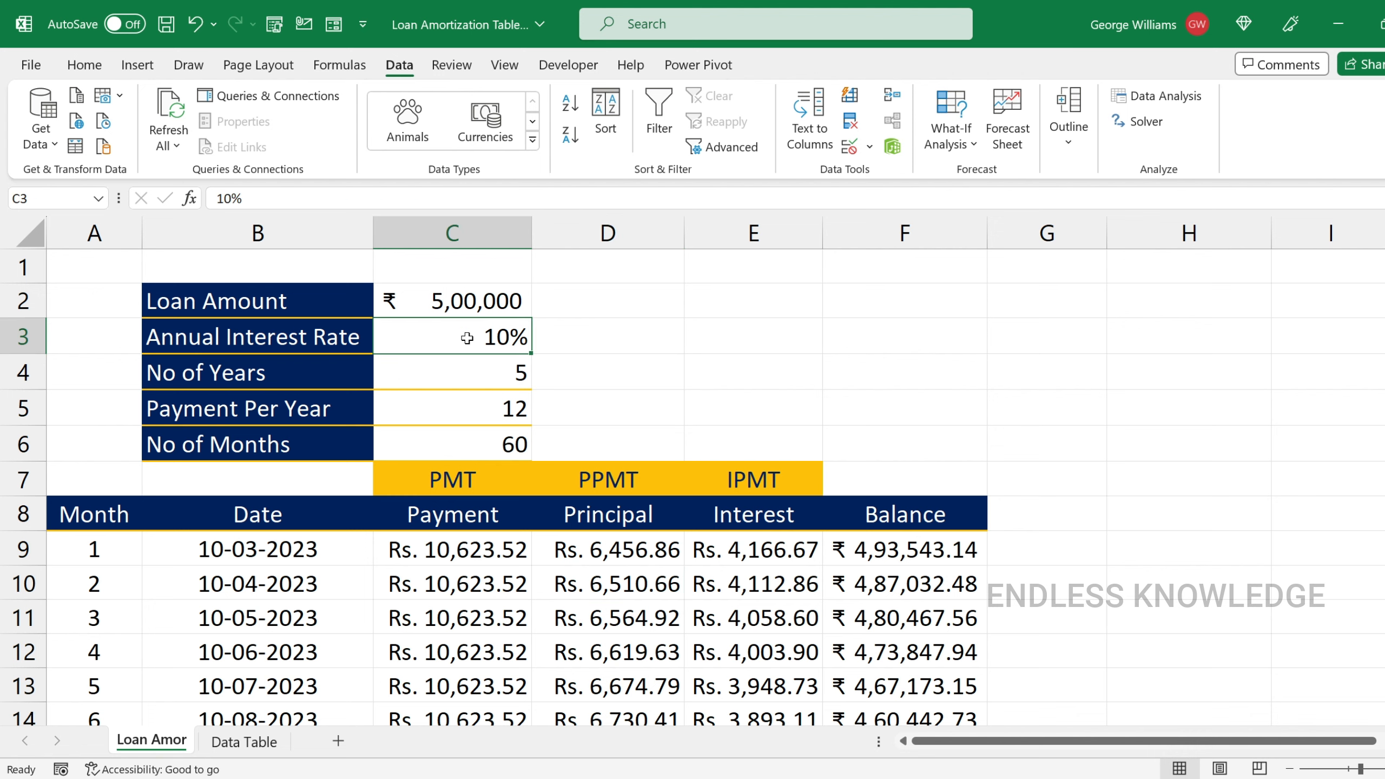
pyautogui.click(466, 368)
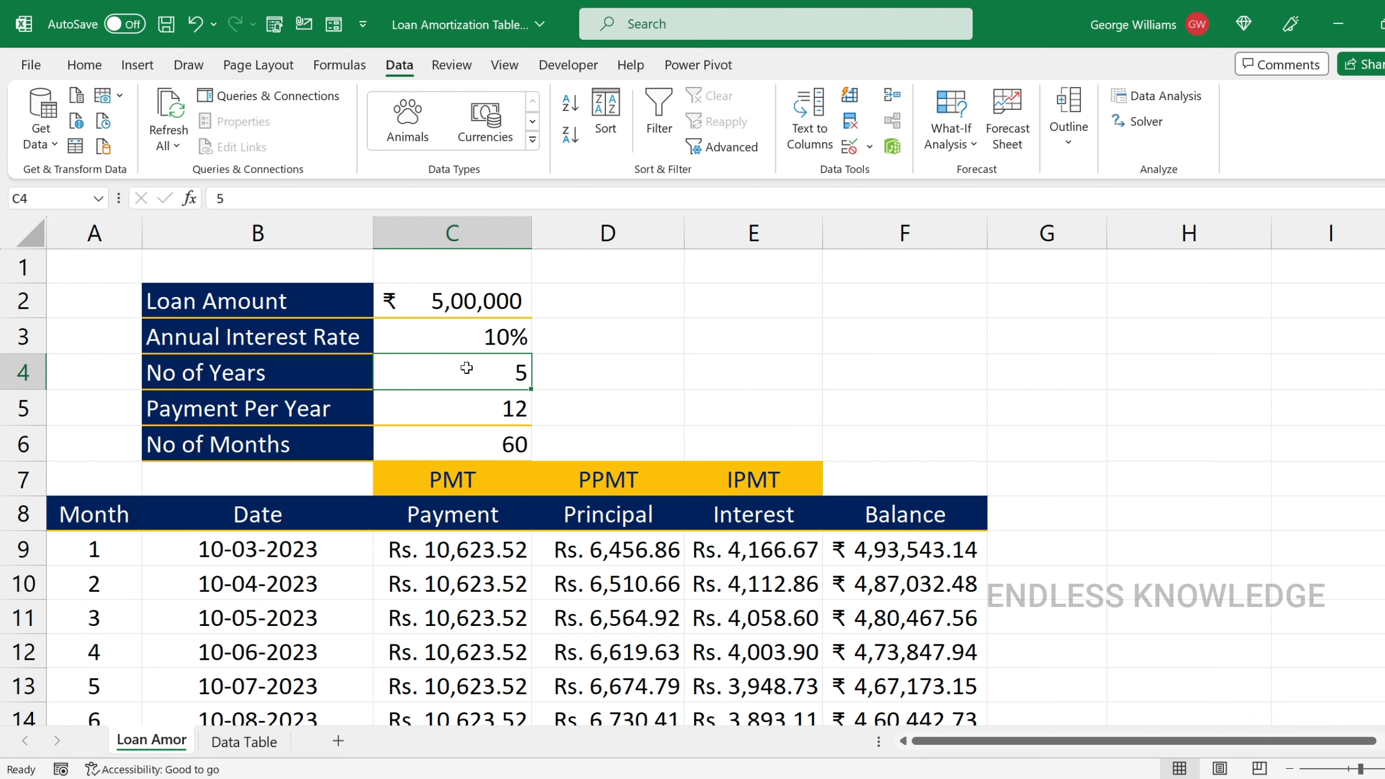
pyautogui.click(447, 547)
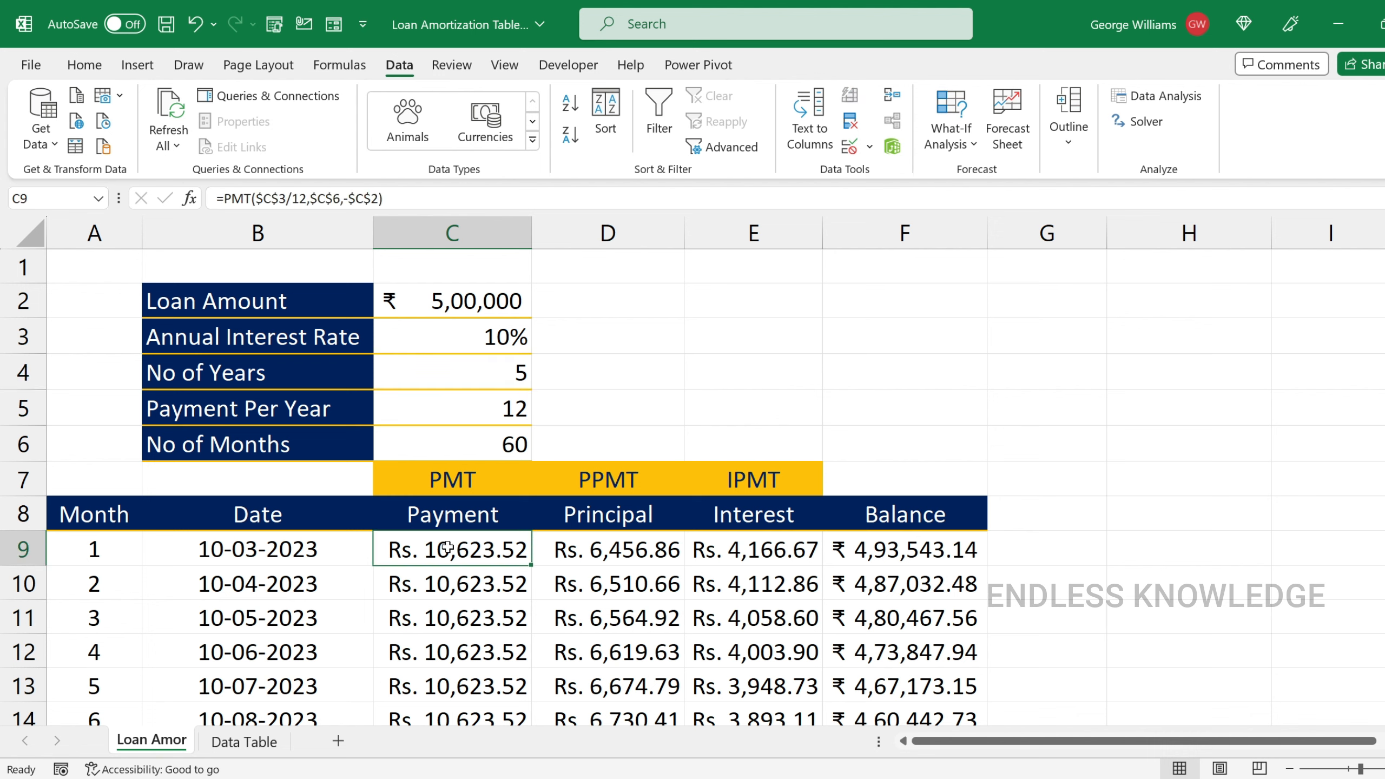
pyautogui.click(471, 332)
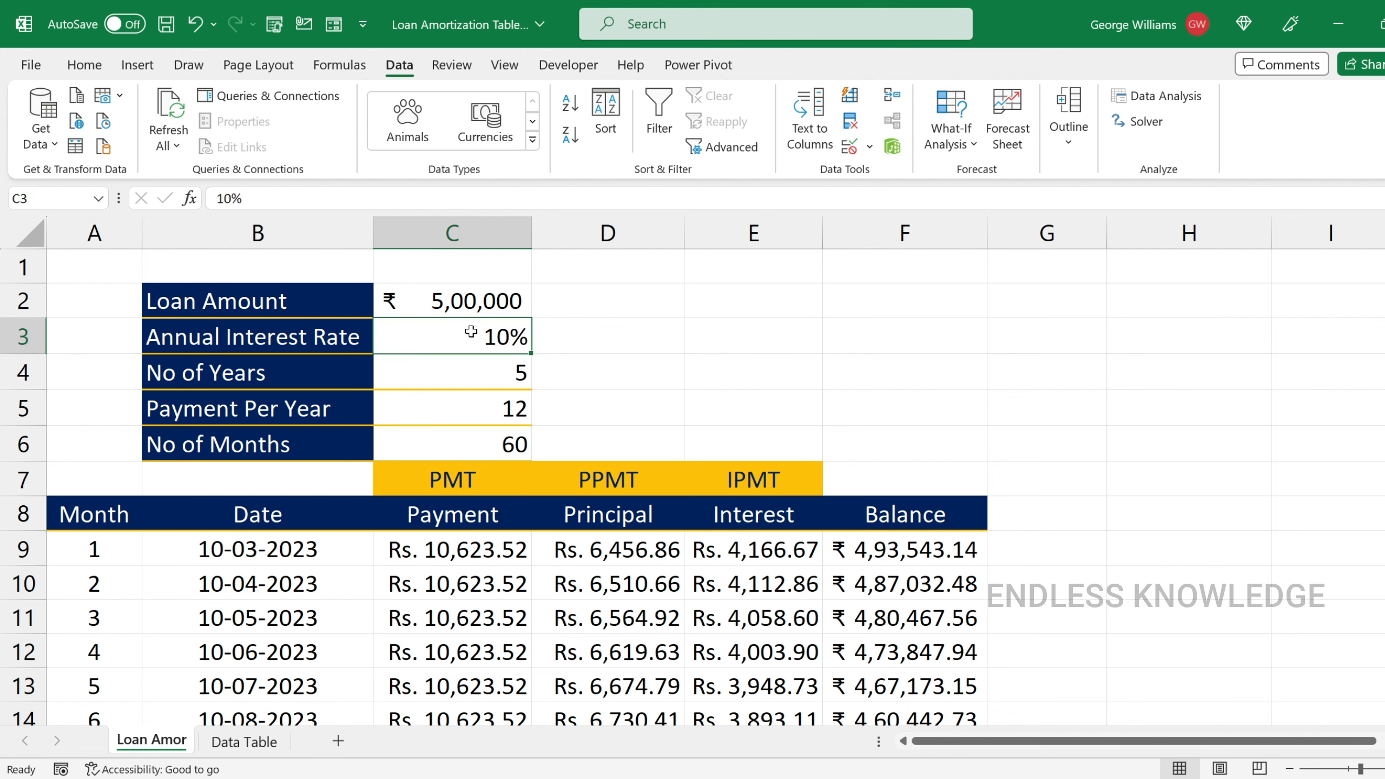
pyautogui.write('15')
pyautogui.press('Return')
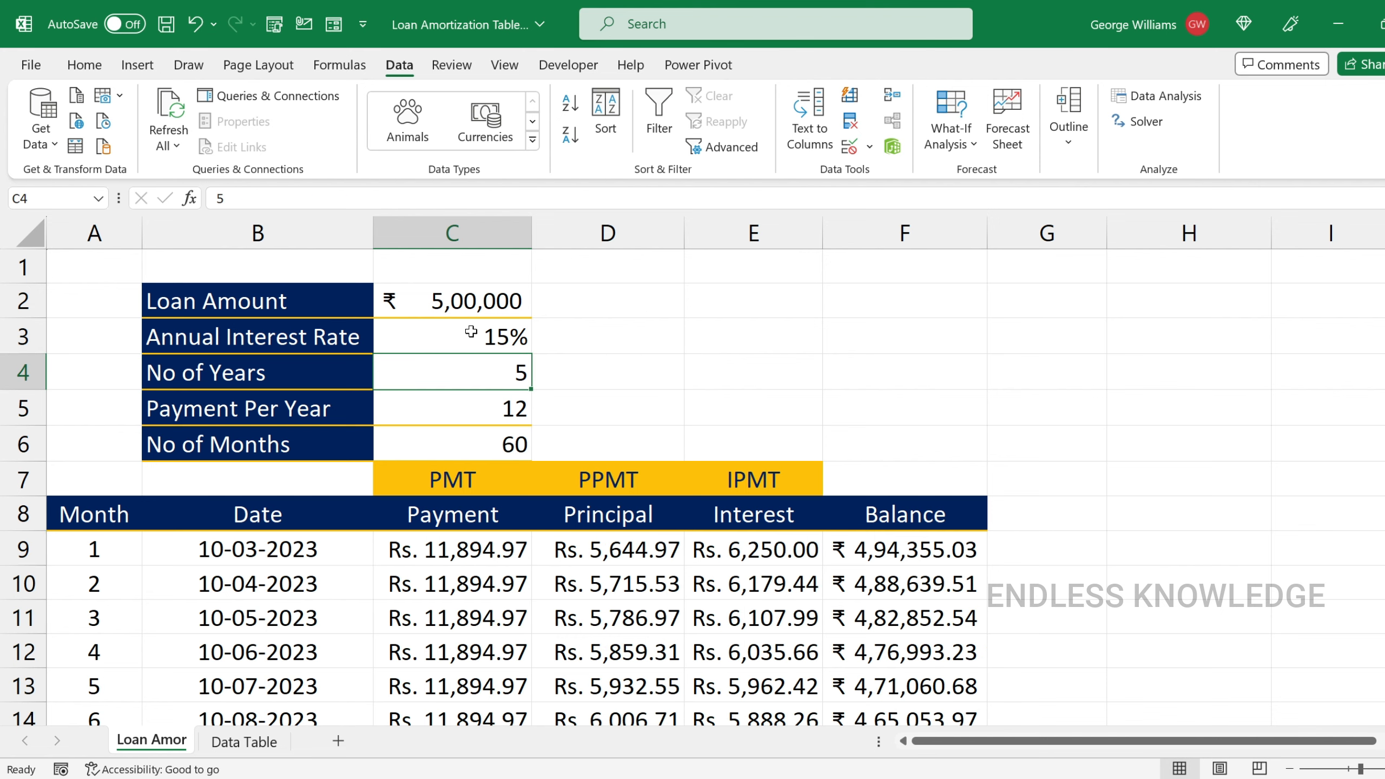
pyautogui.write('20')
pyautogui.press('Return')
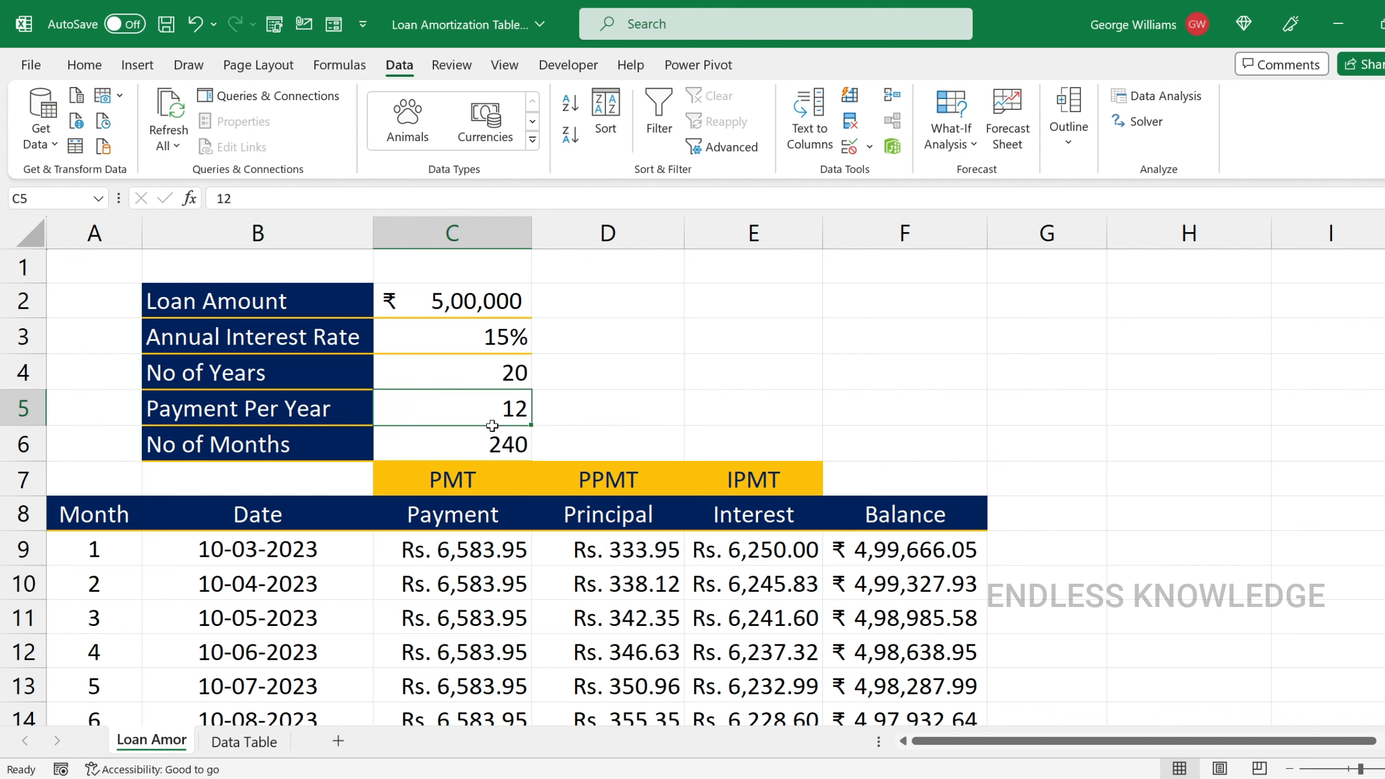
# - Examine the number of months and the first monthly payment, comparing them with the interest rate and years inputs
pyautogui.click(487, 447)
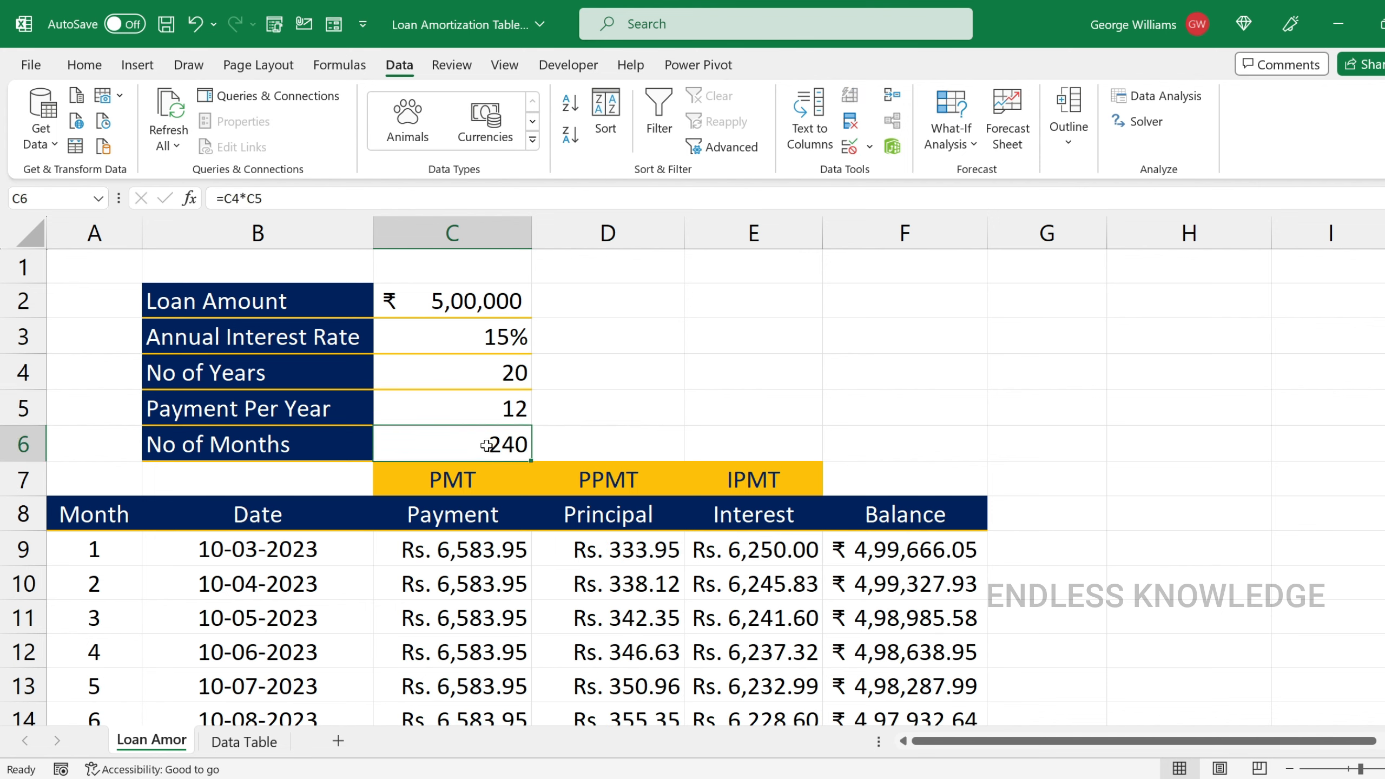
pyautogui.click(475, 551)
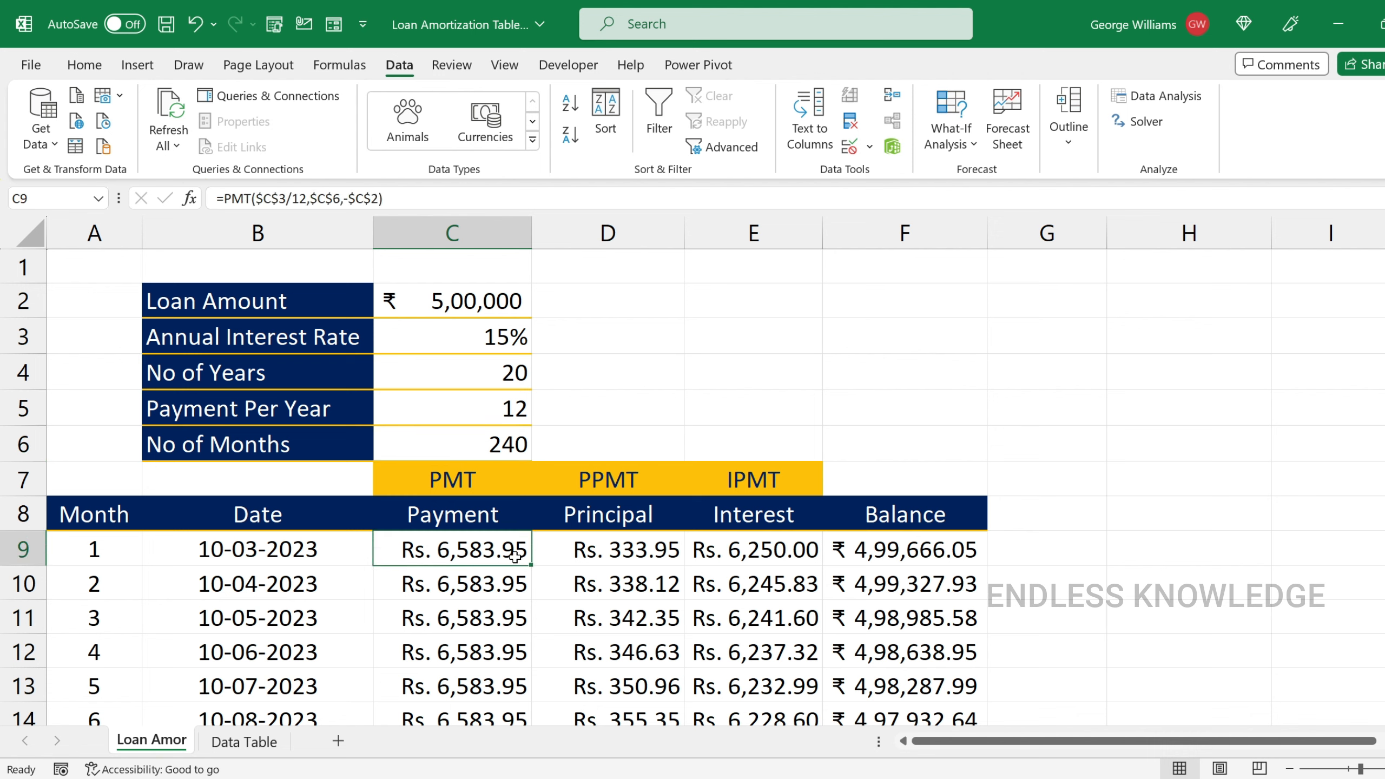
pyautogui.click(479, 369)
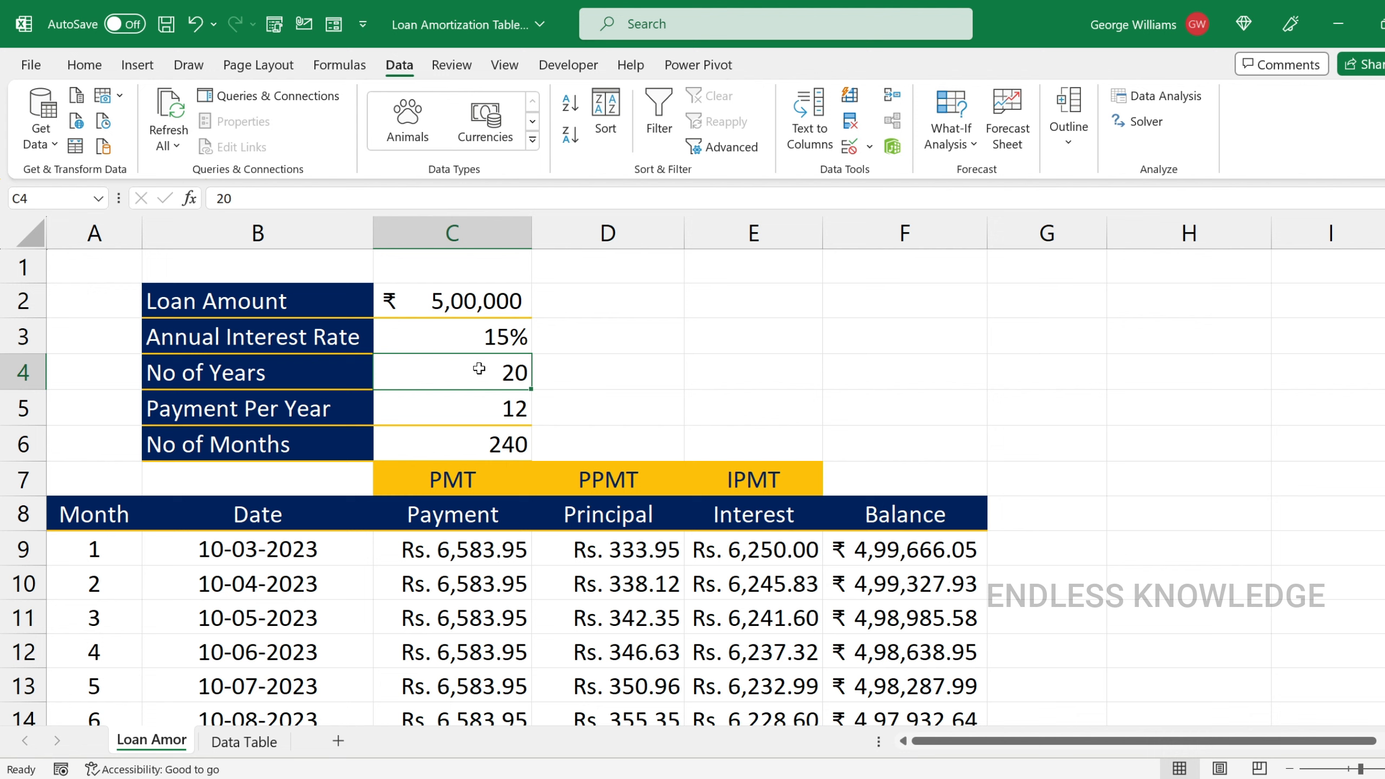
pyautogui.click(485, 337)
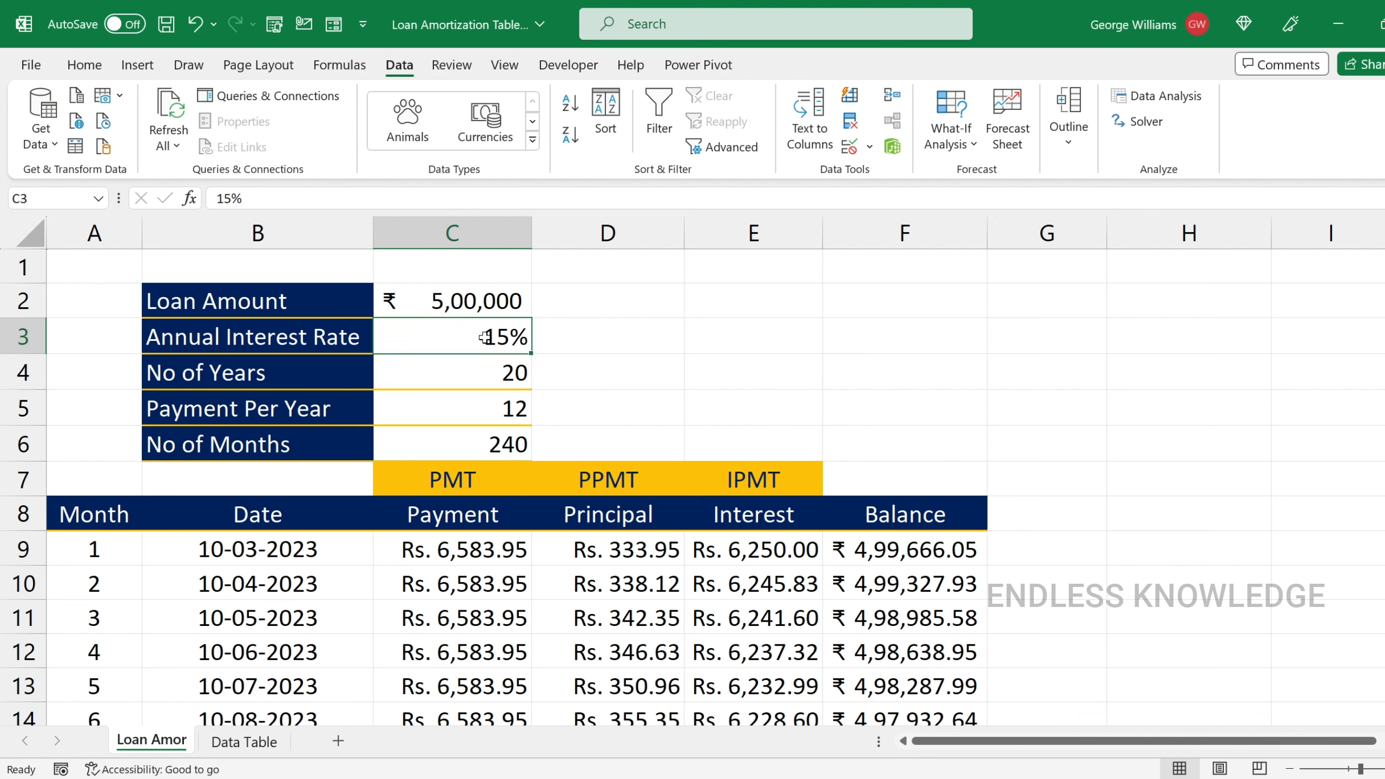
pyautogui.click(483, 379)
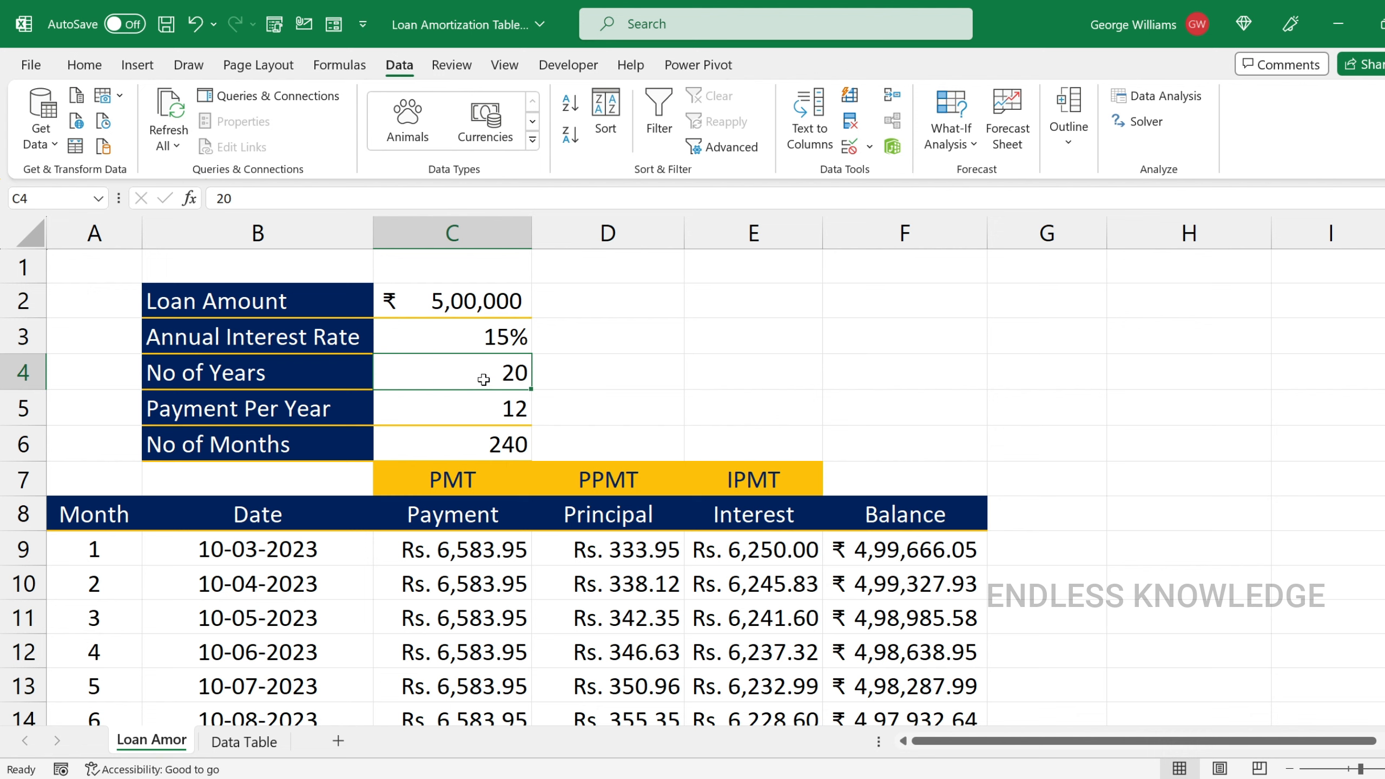
pyautogui.click(487, 337)
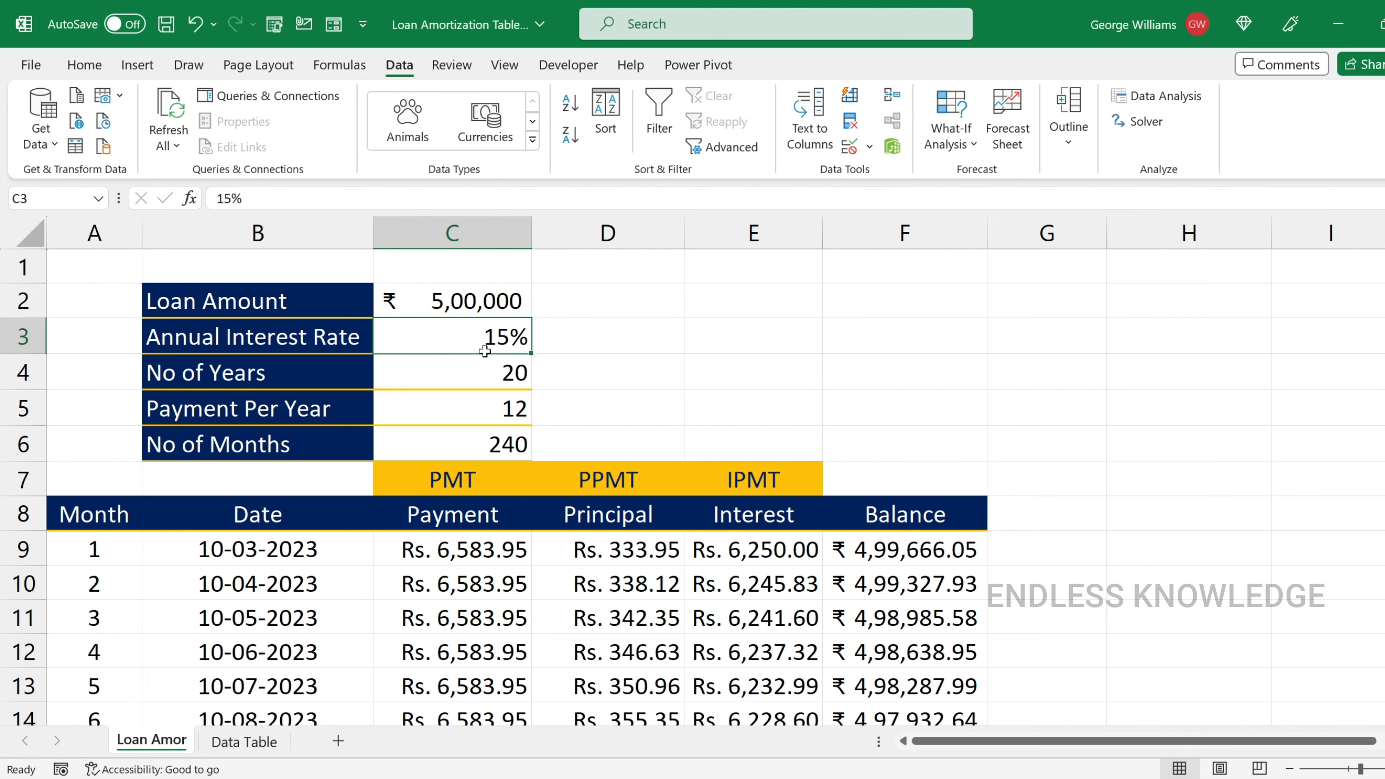
pyautogui.click(483, 378)
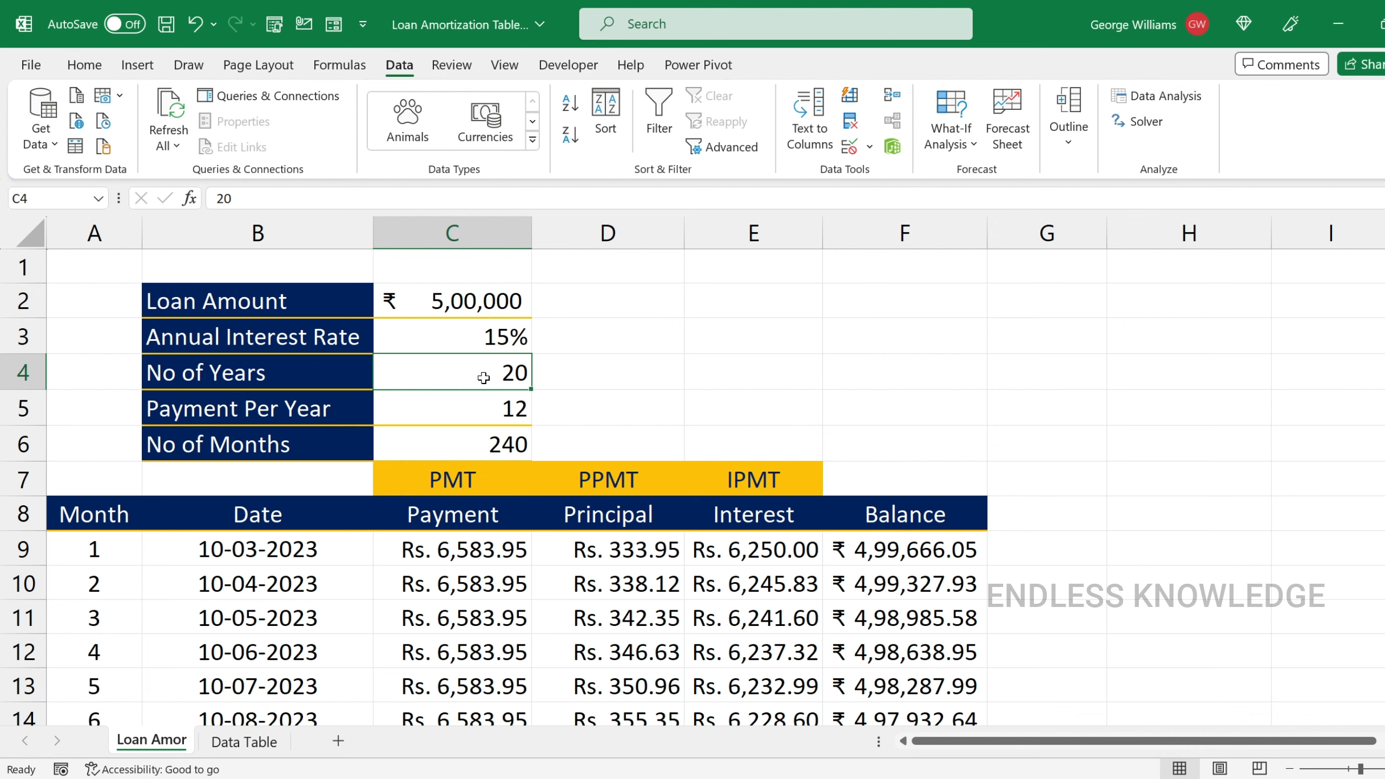
pyautogui.click(479, 341)
pyautogui.click(476, 370)
# - On the Data Table sheet, enter a loan amount of 1,00,000, an annual interest rate of 10% and 5 years
pyautogui.click(244, 740)
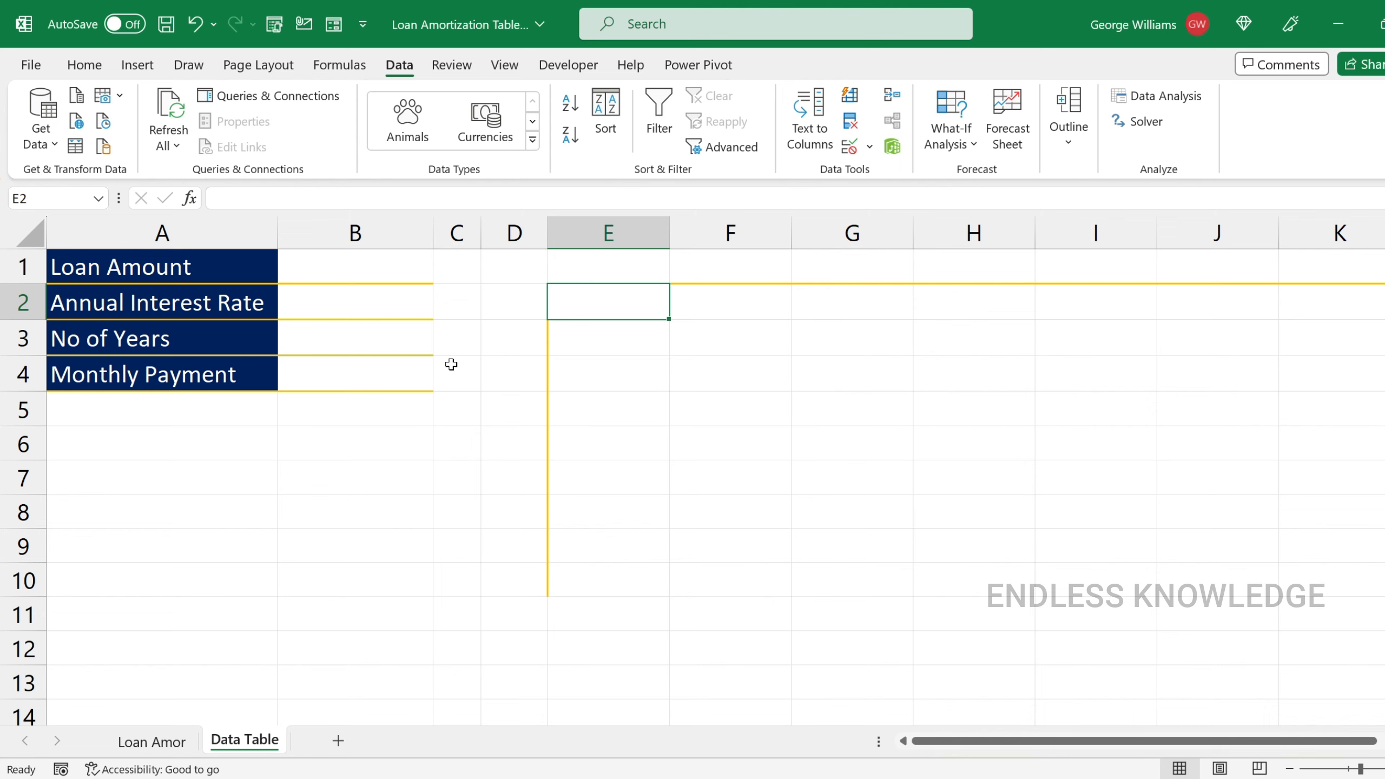
pyautogui.click(384, 268)
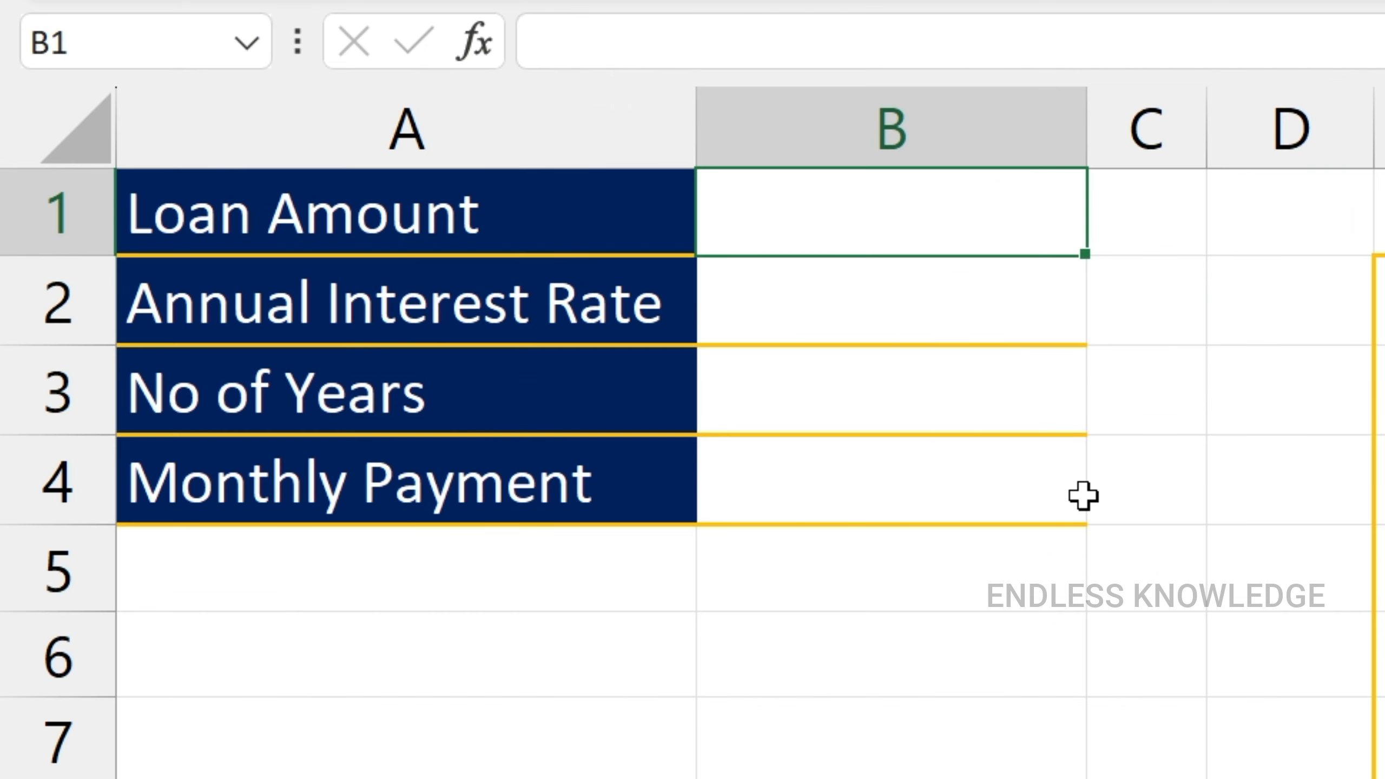
pyautogui.write('1,00,00')
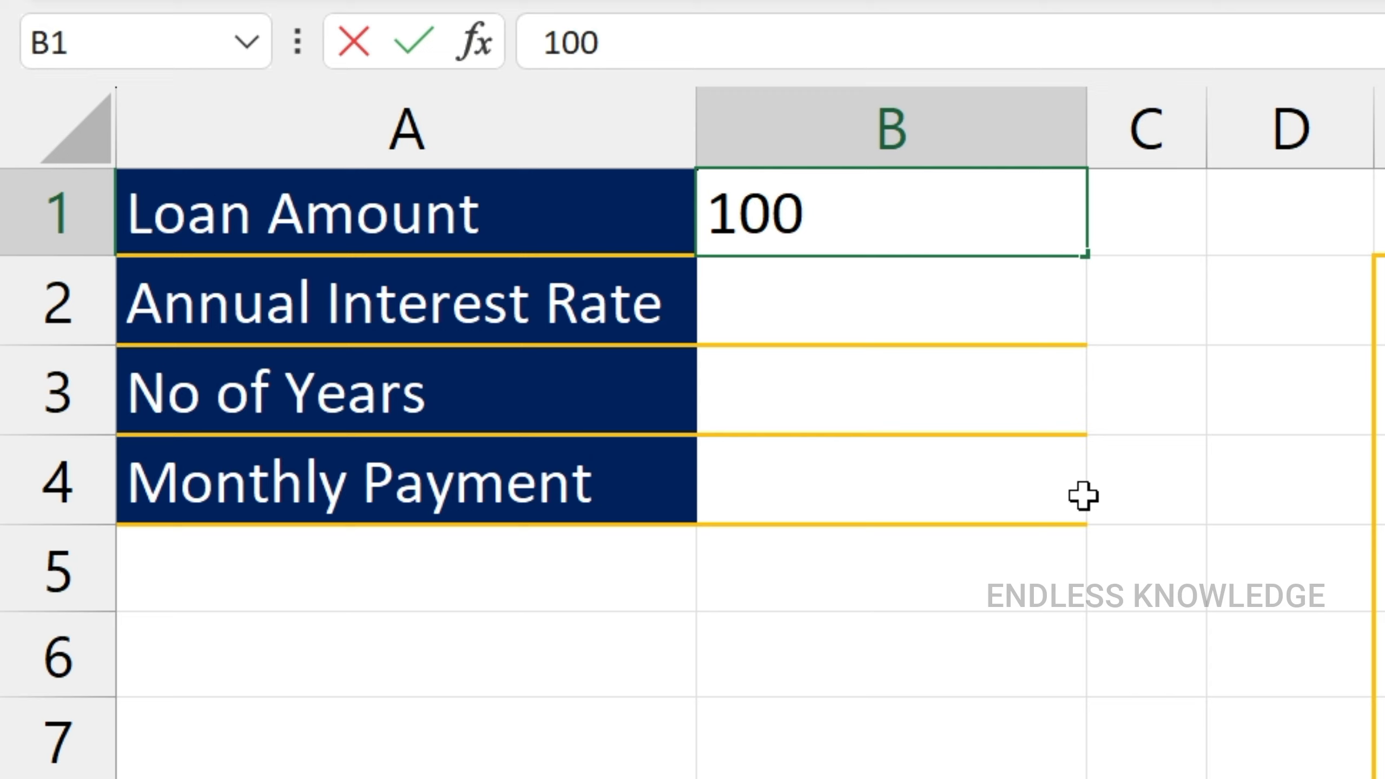
pyautogui.write('00')
pyautogui.press('Return')
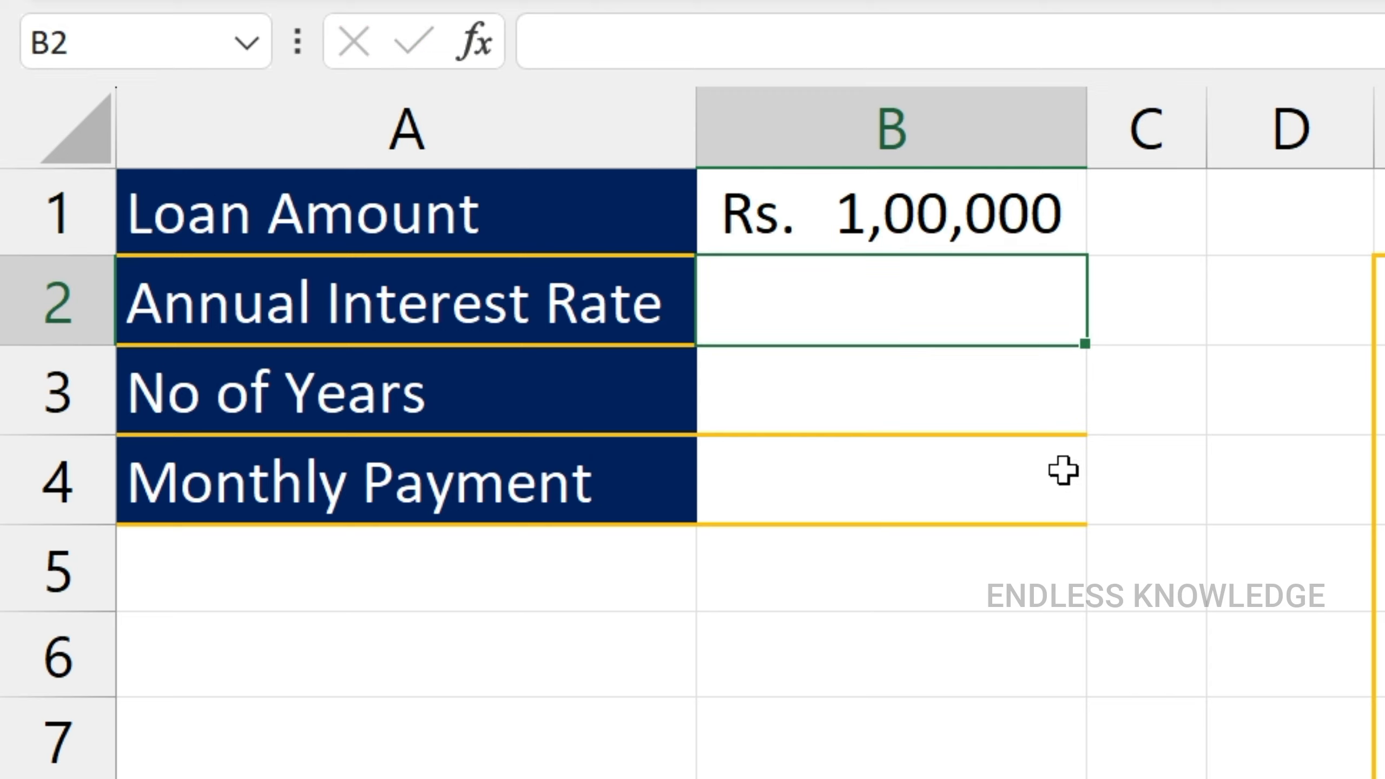
pyautogui.write('10')
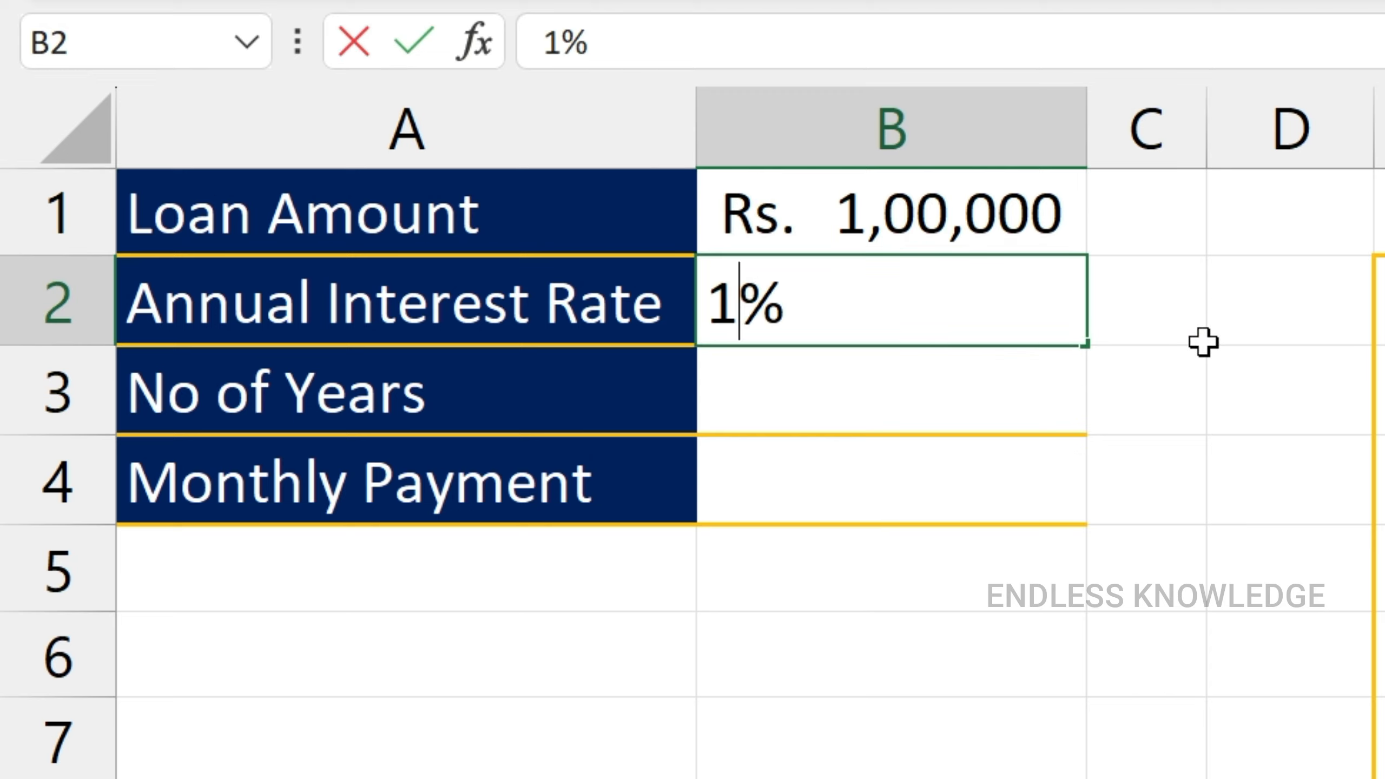
pyautogui.press('Return')
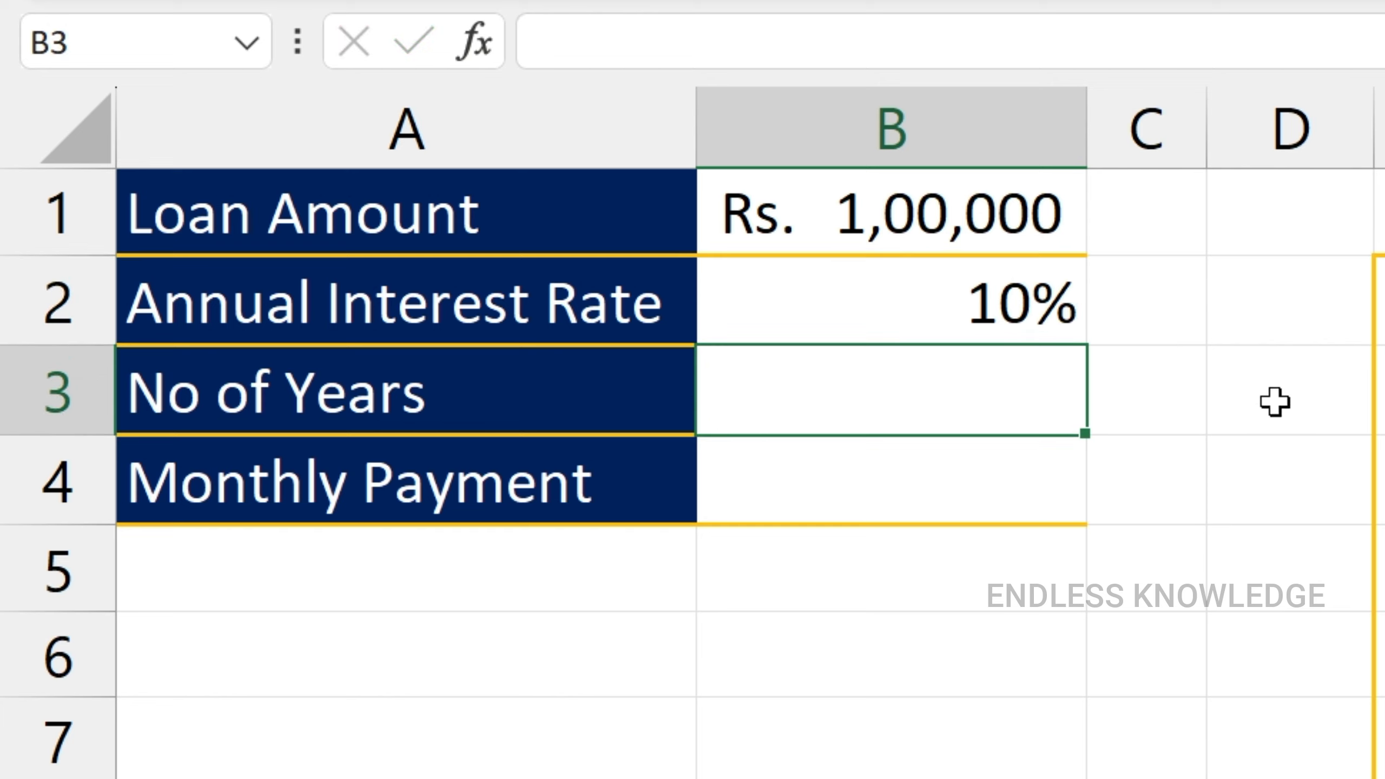
pyautogui.write('5')
pyautogui.press('Return')
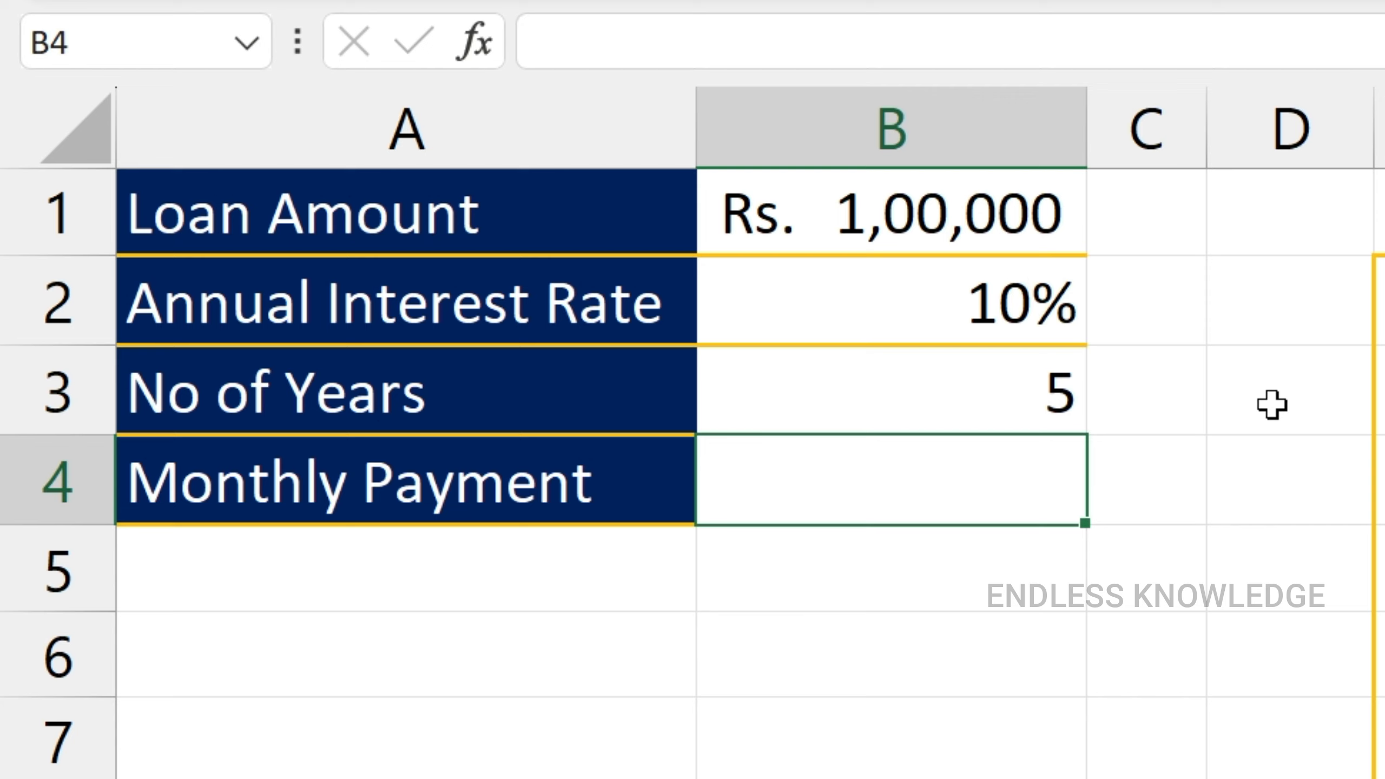
# - Calculate the monthly payment in B4 with the formula =PMT(B2/12,B3*12,B1)
pyautogui.write('=pm')
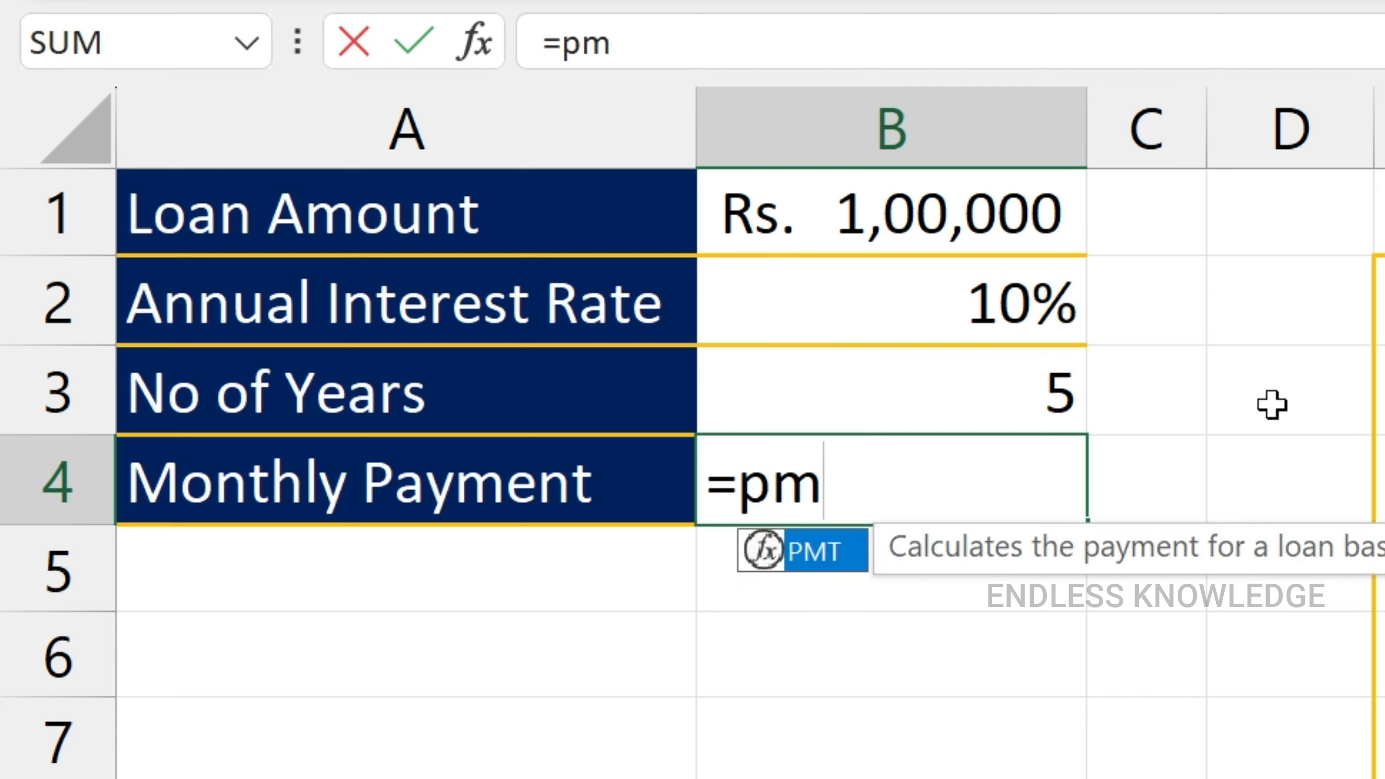
pyautogui.write('t')
pyautogui.press('Tab')
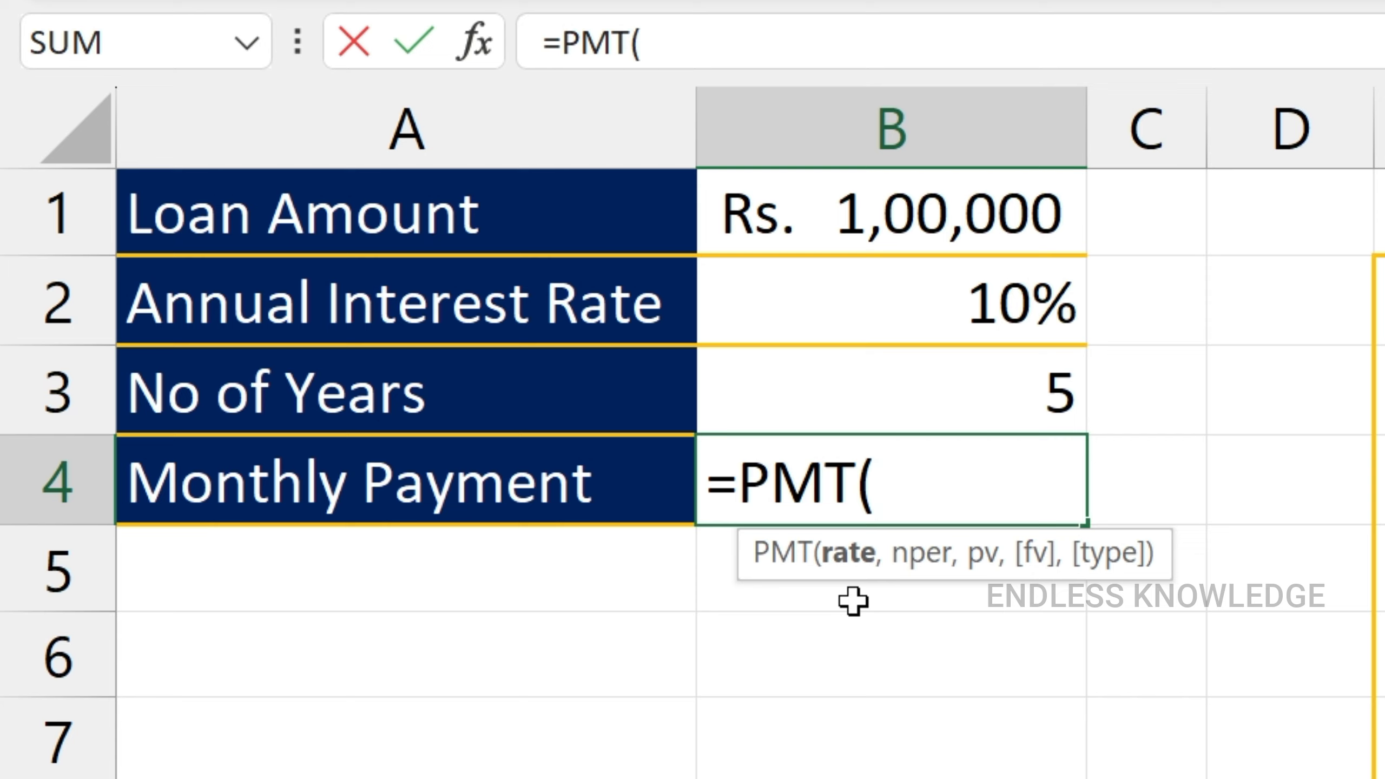
pyautogui.click(970, 309)
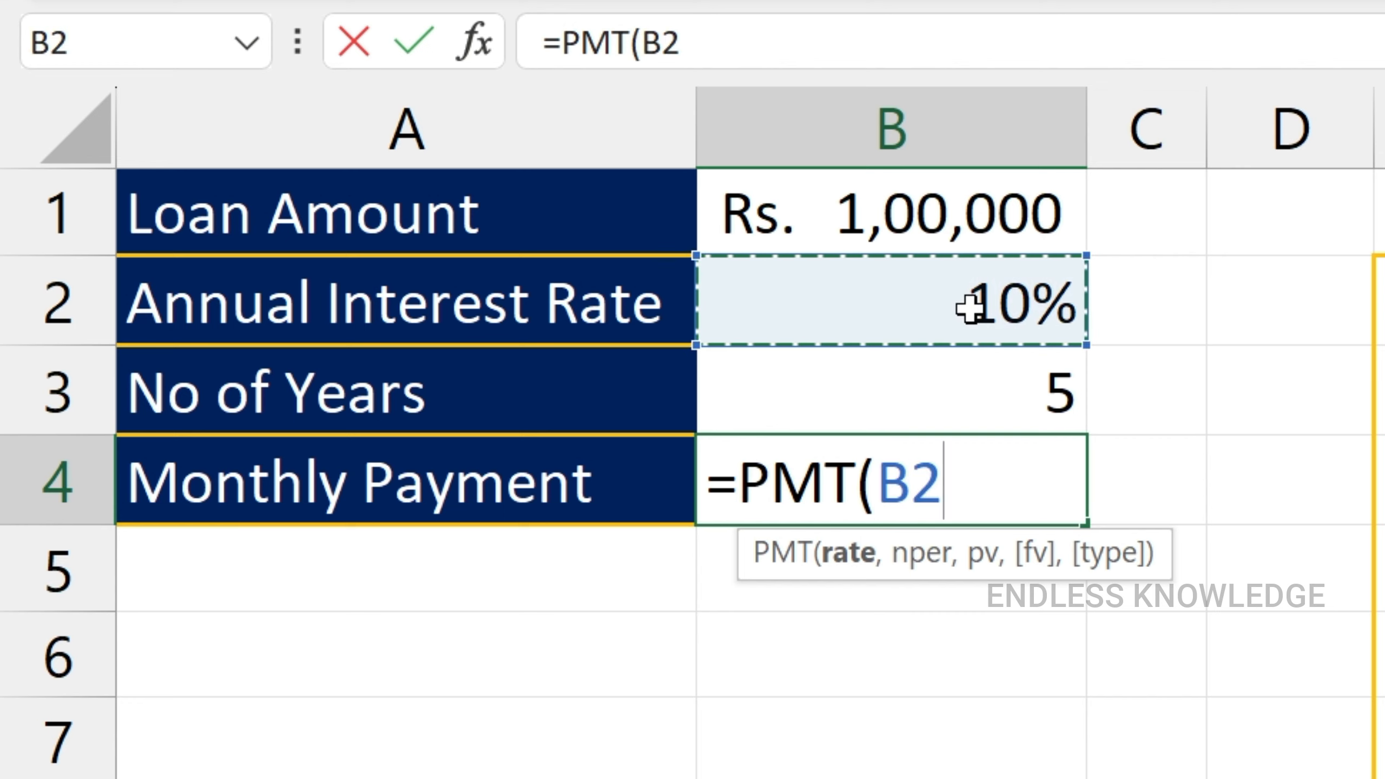
pyautogui.write('/12')
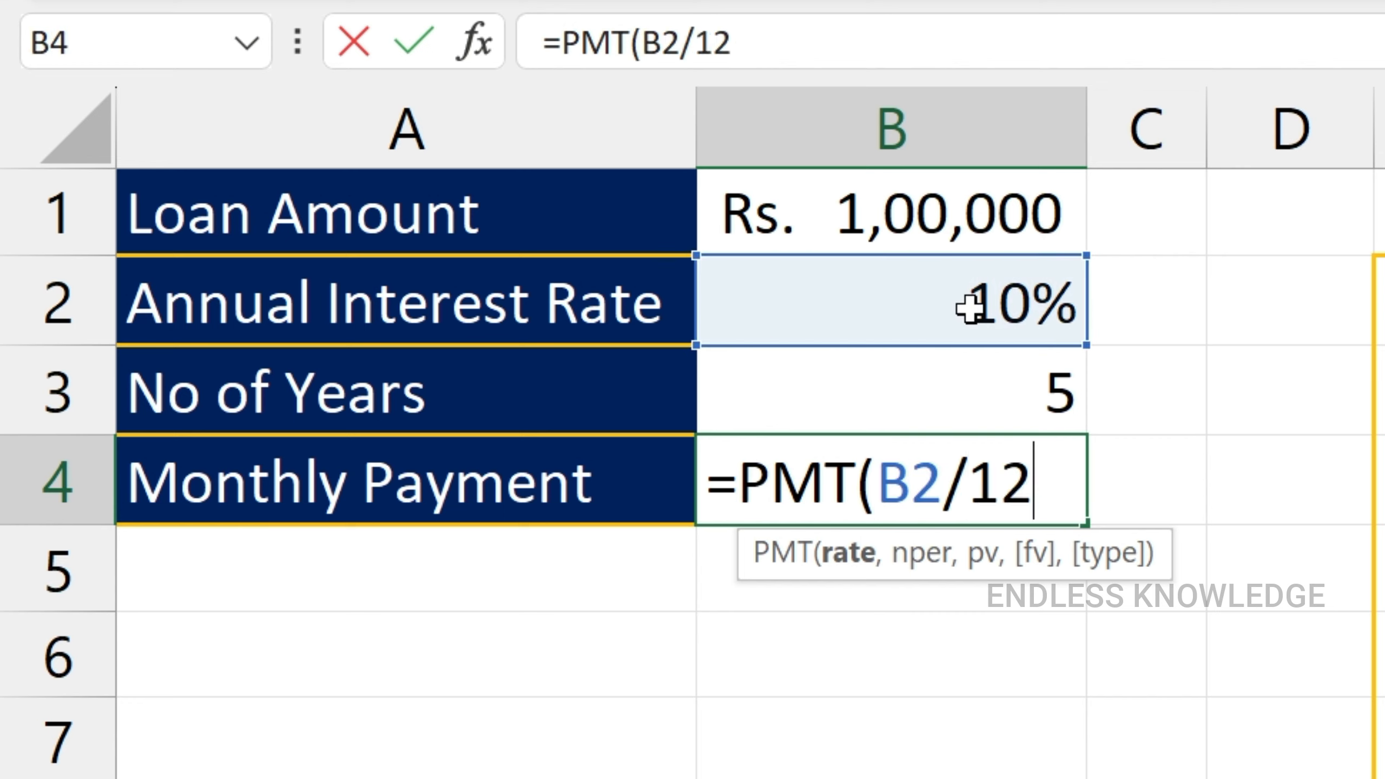
pyautogui.write(',')
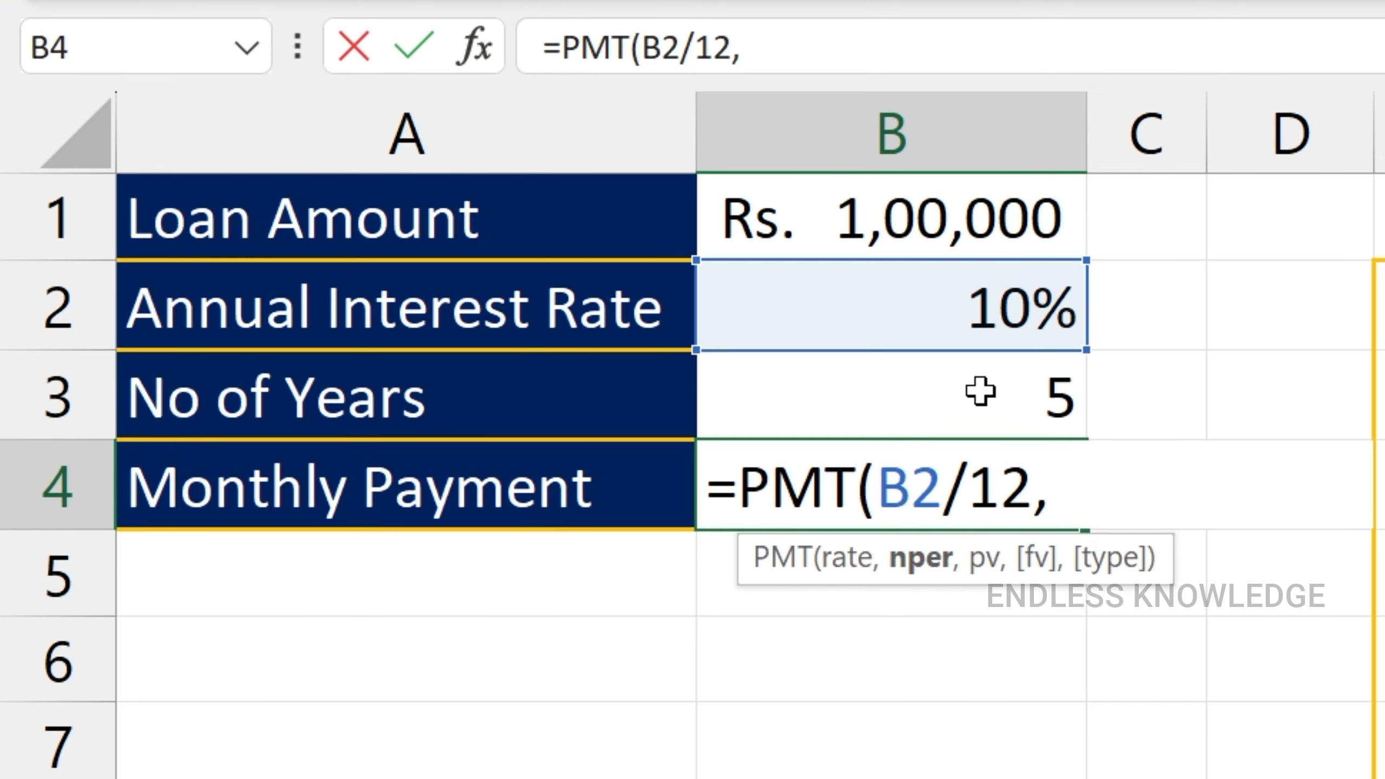
pyautogui.click(980, 391)
pyautogui.write('*12')
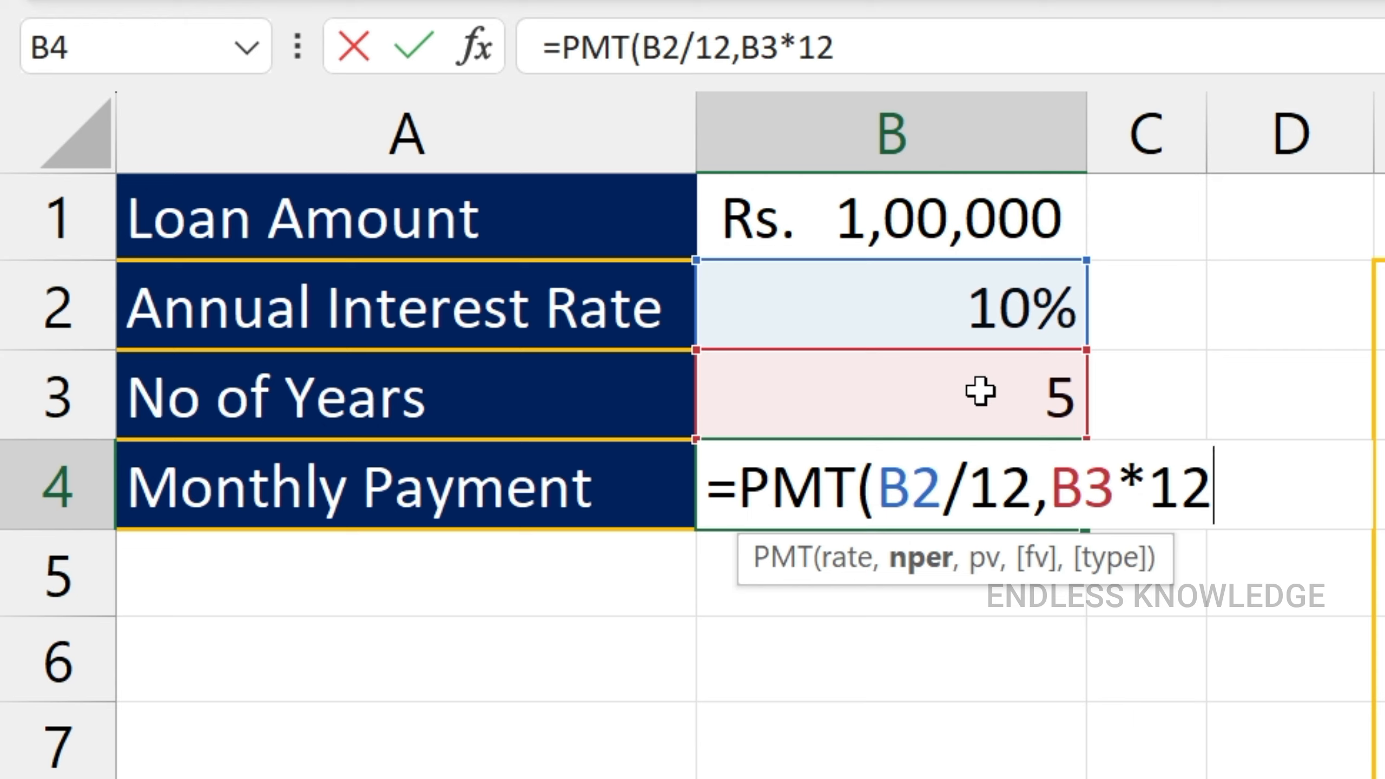
pyautogui.write(',')
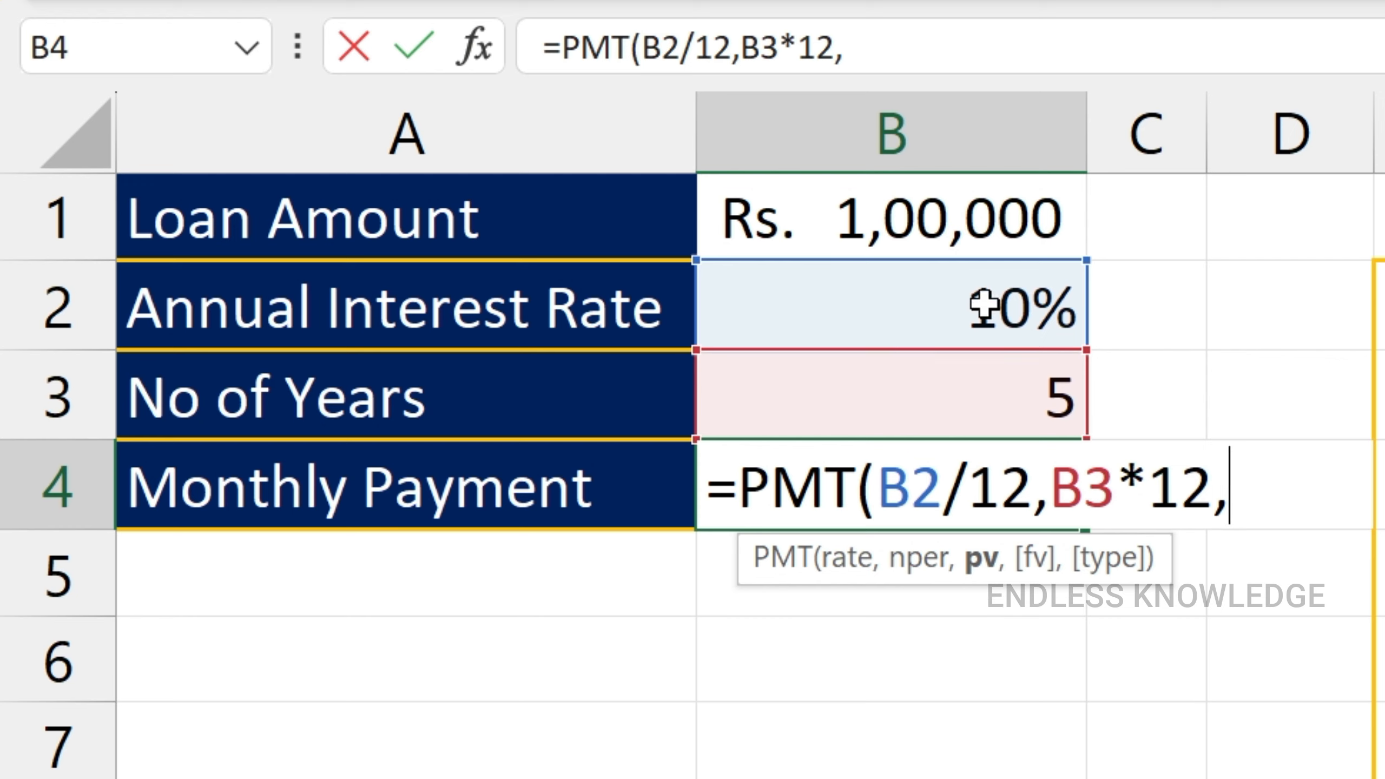
pyautogui.click(984, 212)
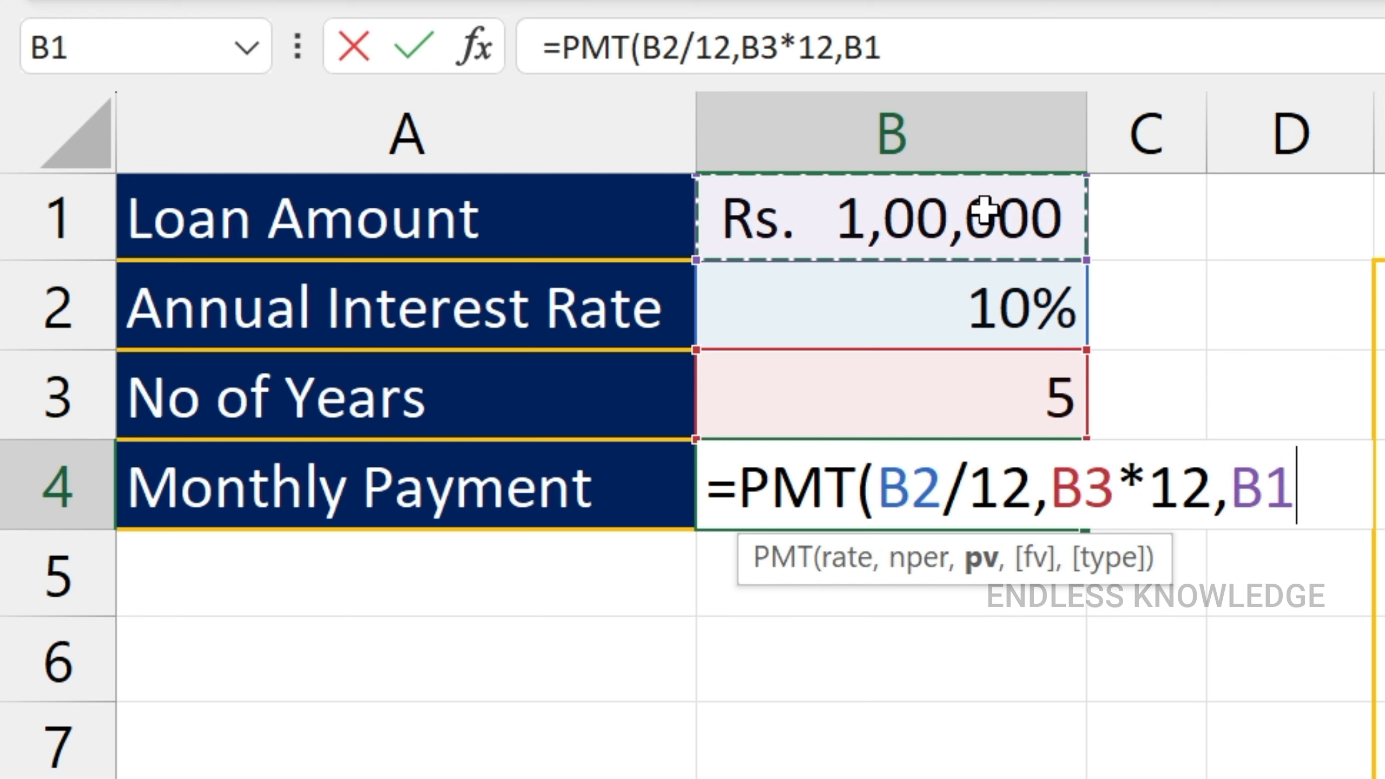
pyautogui.write(')')
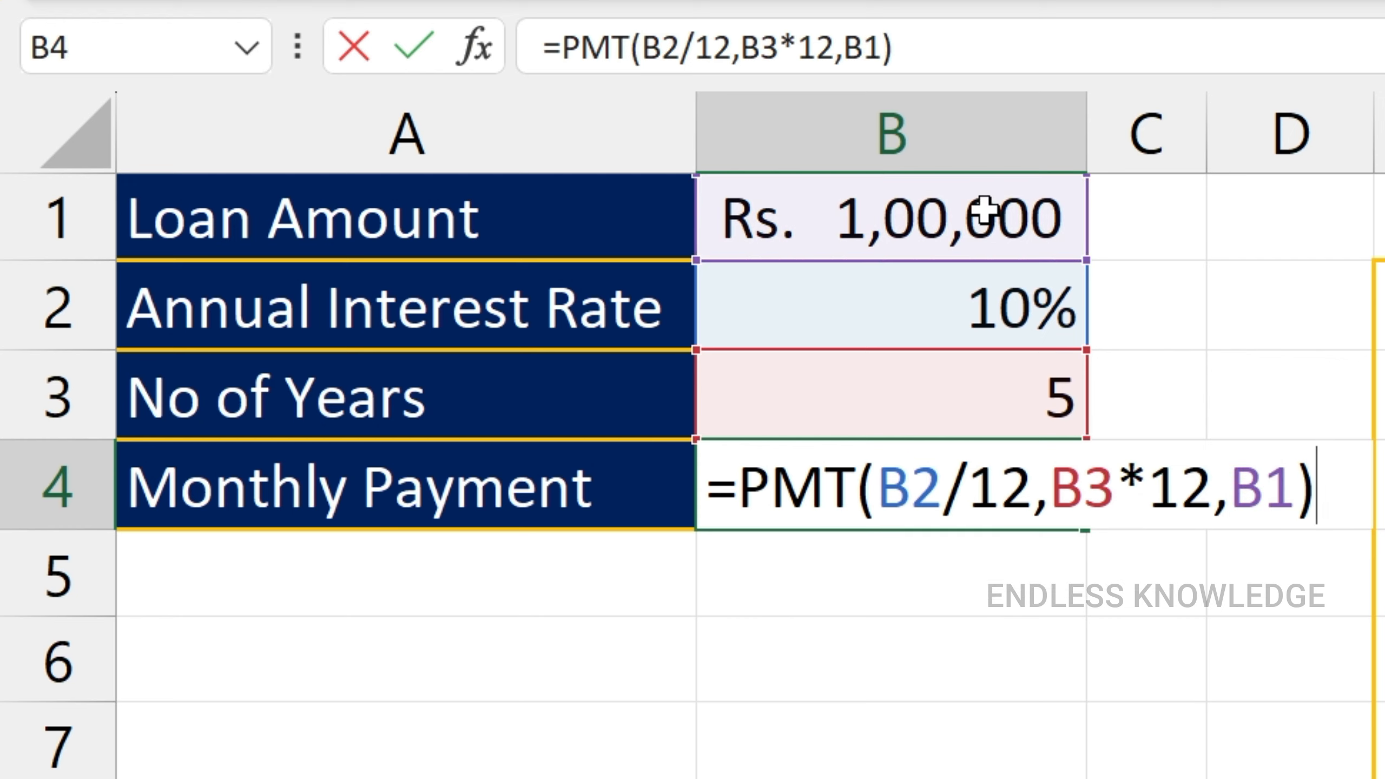
pyautogui.press('Return')
# - Edit the monthly payment formula in B4 to use the negative loan amount, -B1, as its present value
pyautogui.click(996, 483)
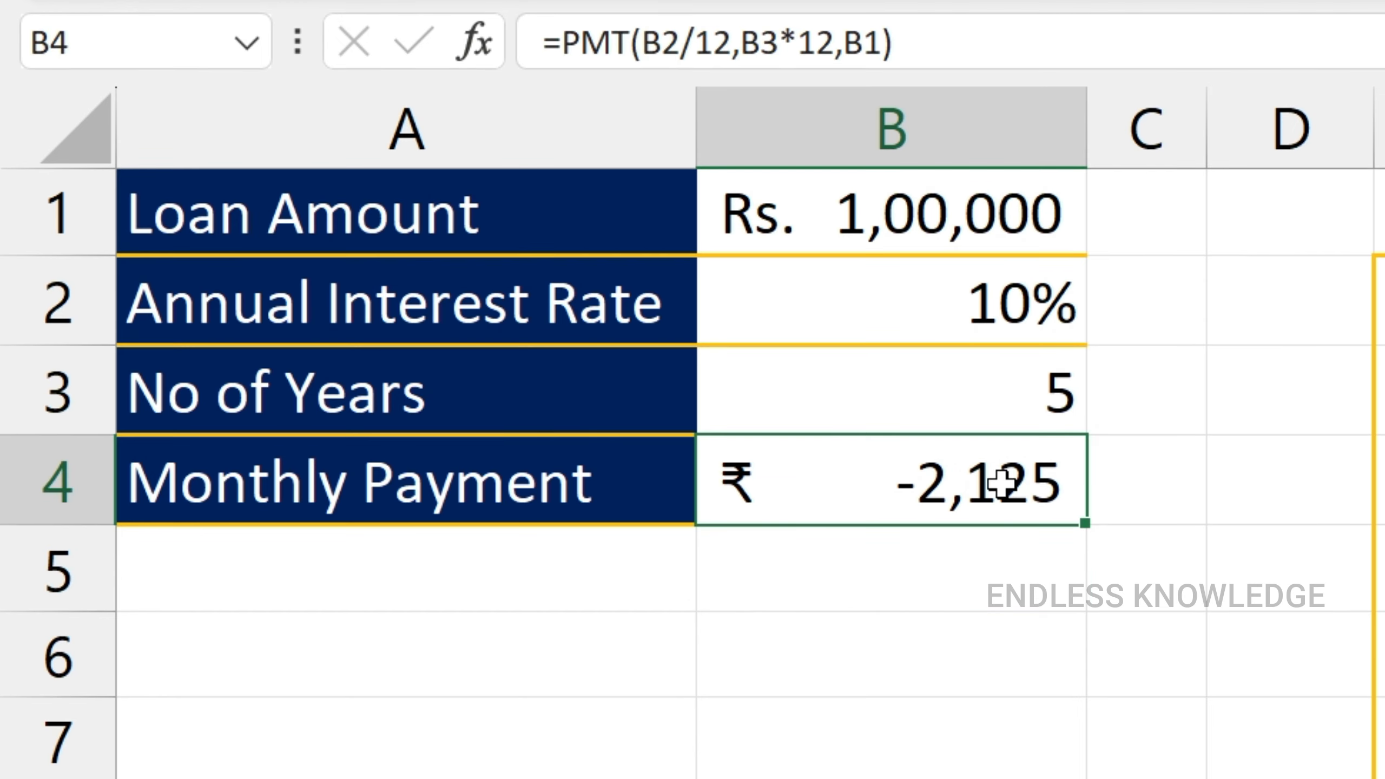
pyautogui.doubleClick(996, 483)
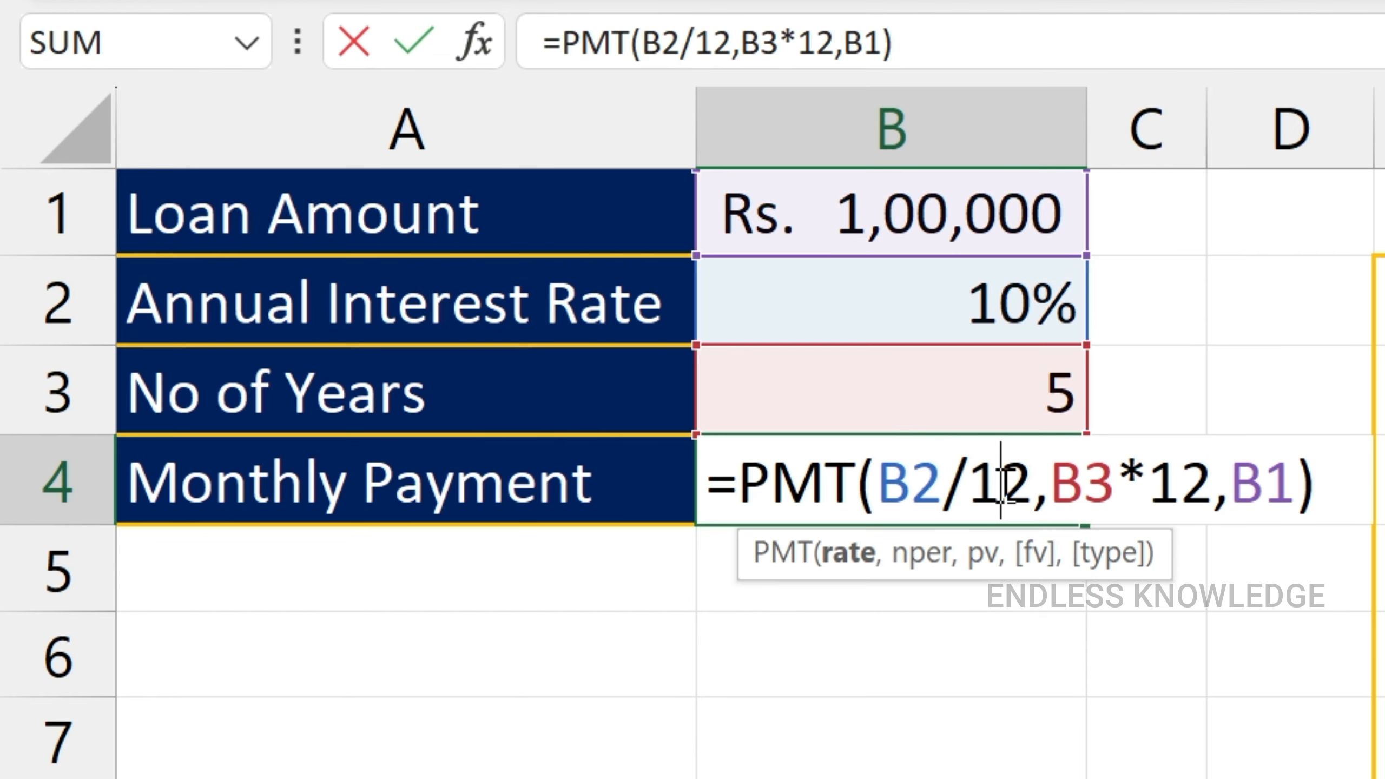
pyautogui.click(1229, 480)
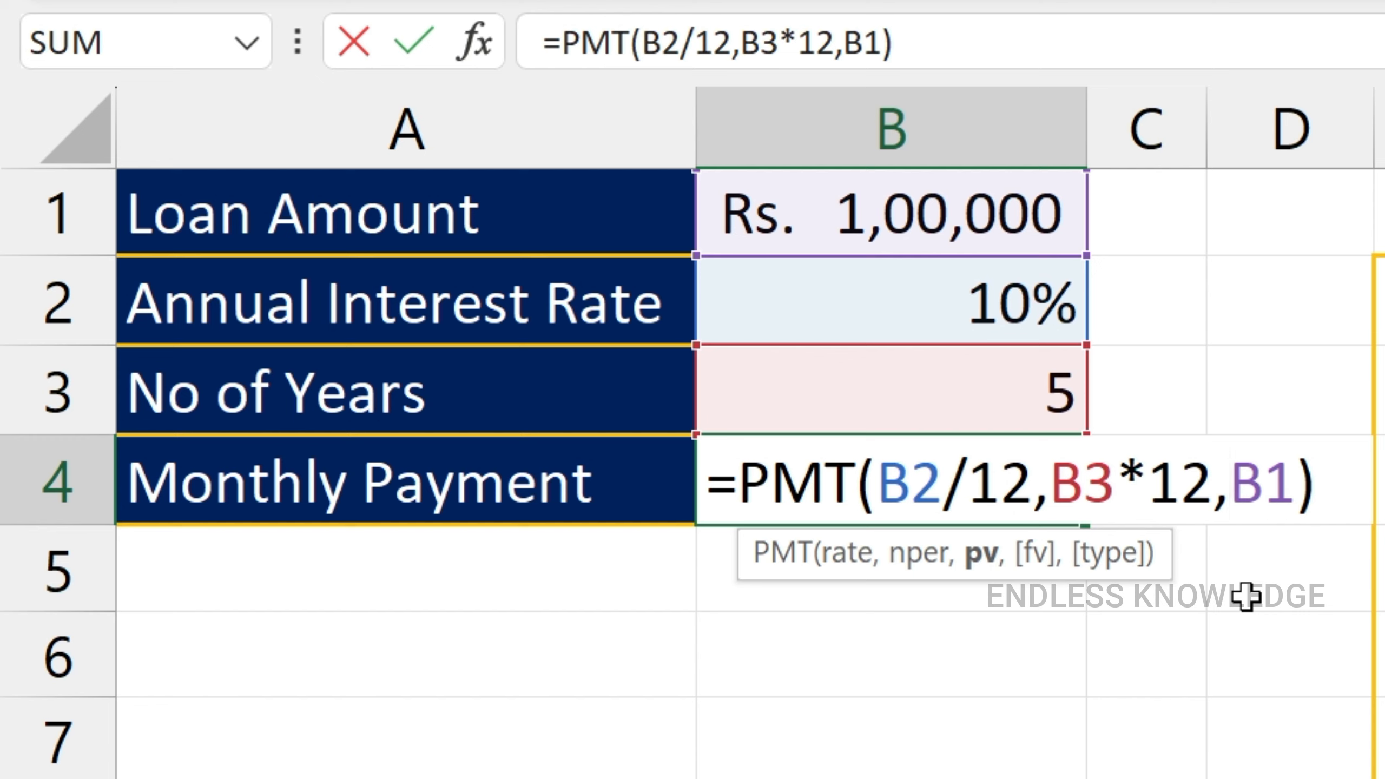
pyautogui.write('-')
pyautogui.press('Return')
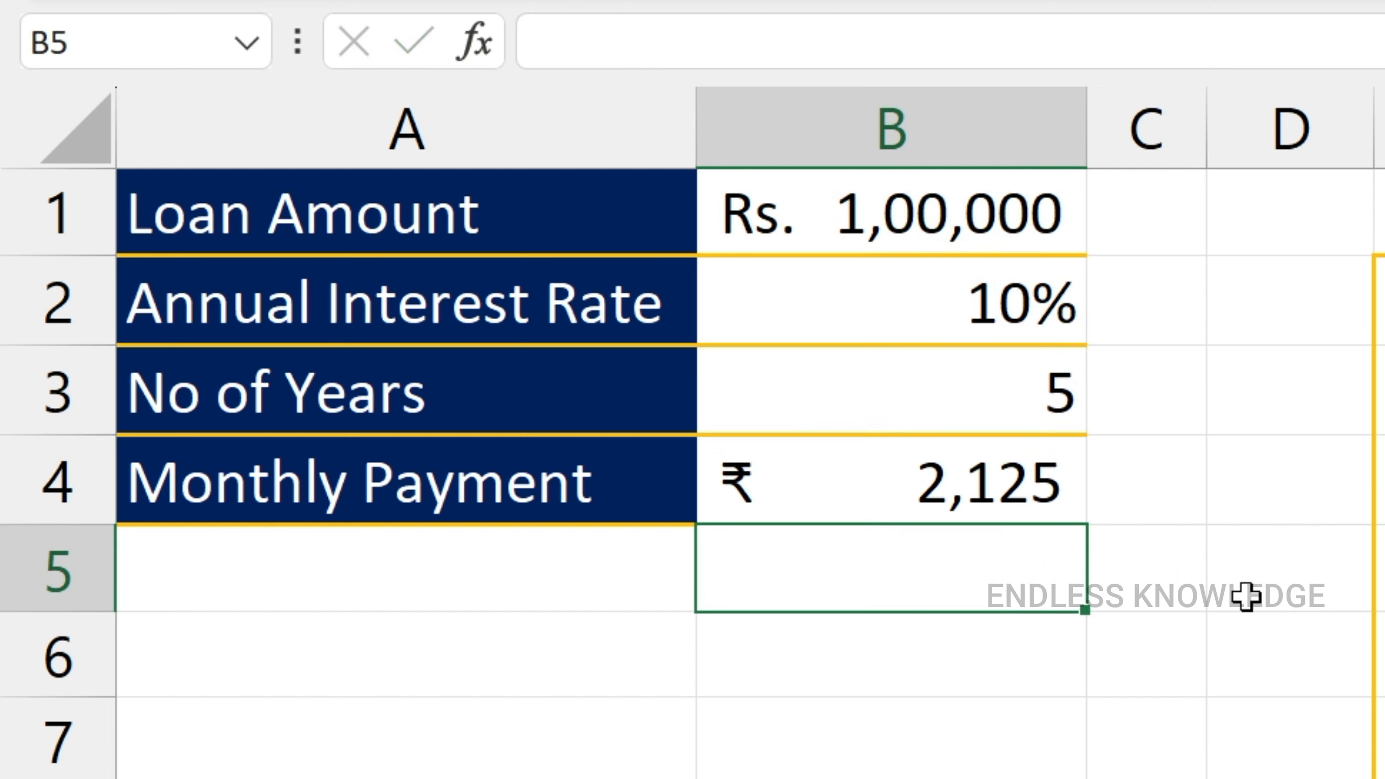
# - Review the monthly payment formula together with the annual interest rate and number of years inputs
pyautogui.click(969, 482)
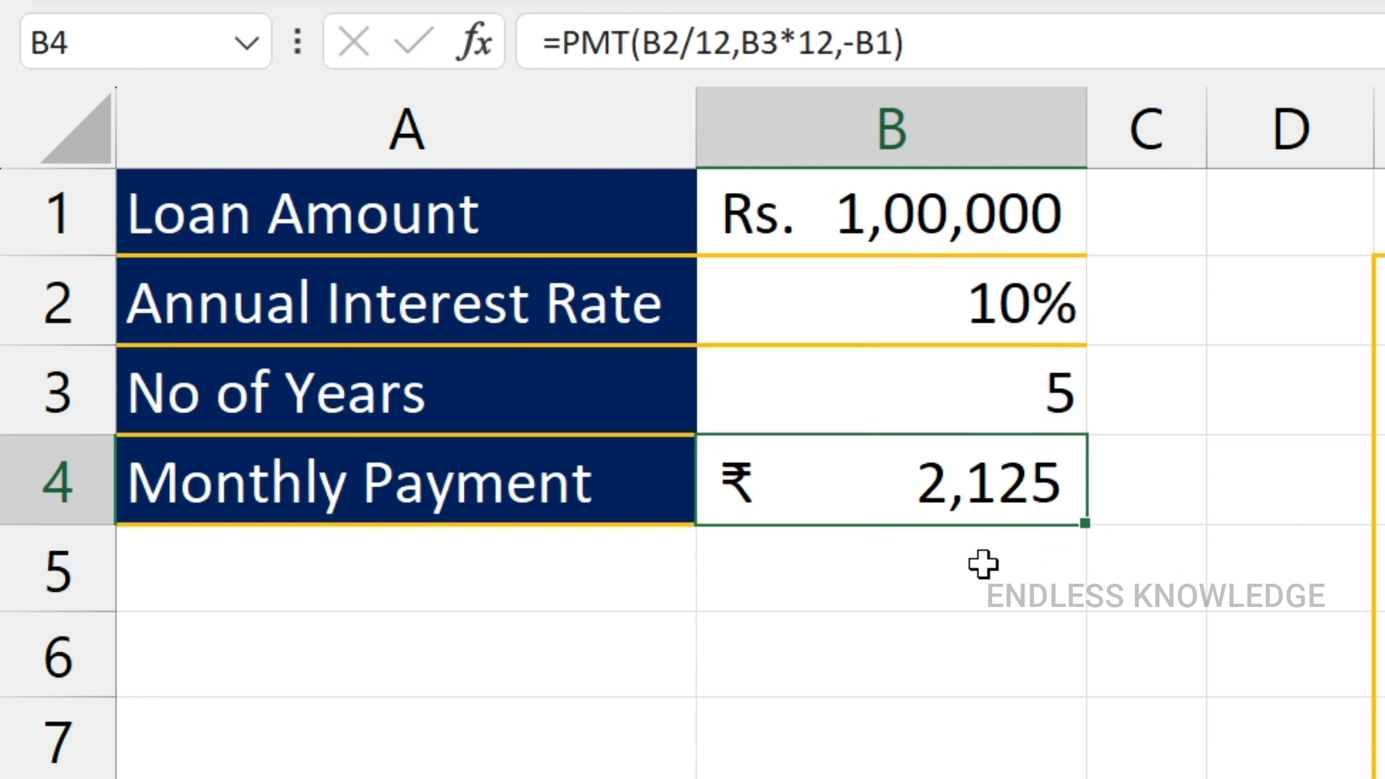
pyautogui.click(956, 309)
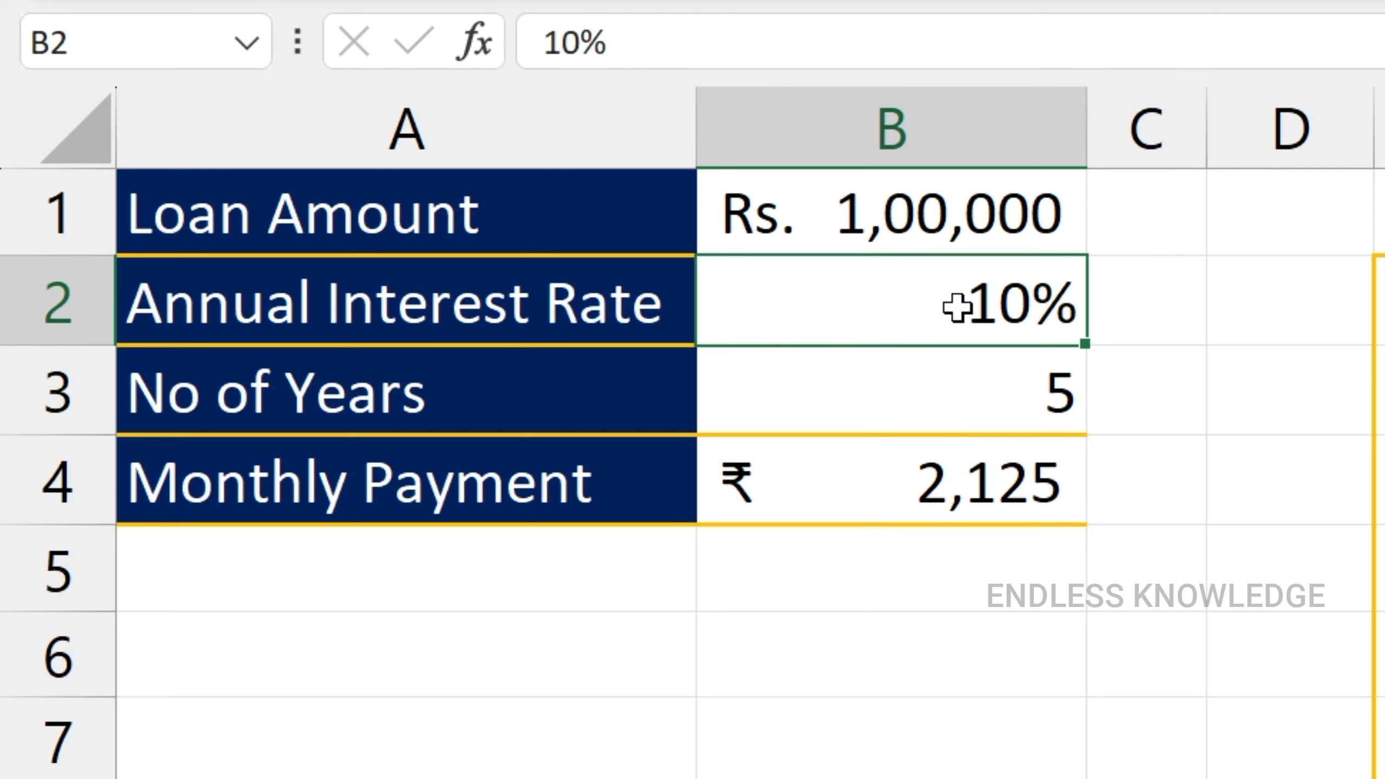
pyautogui.click(920, 402)
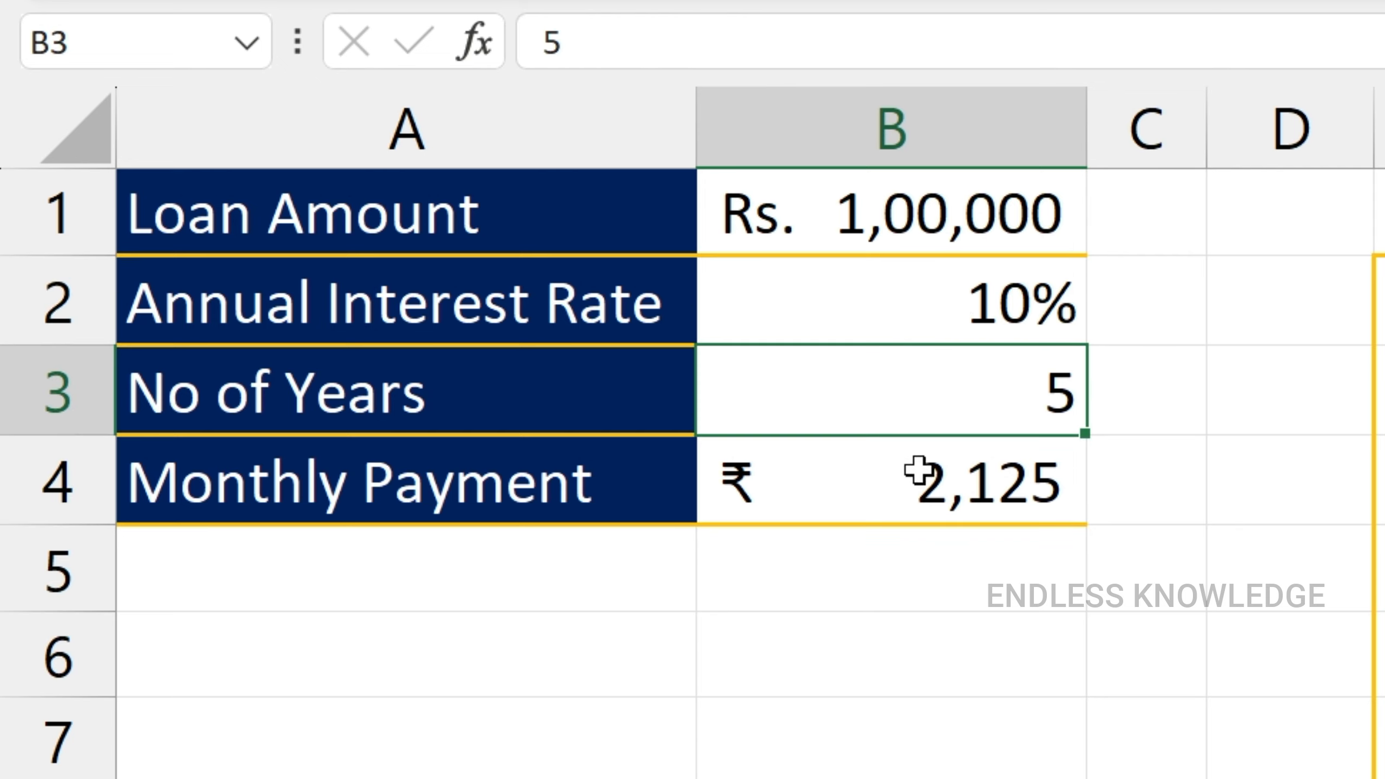
pyautogui.click(919, 489)
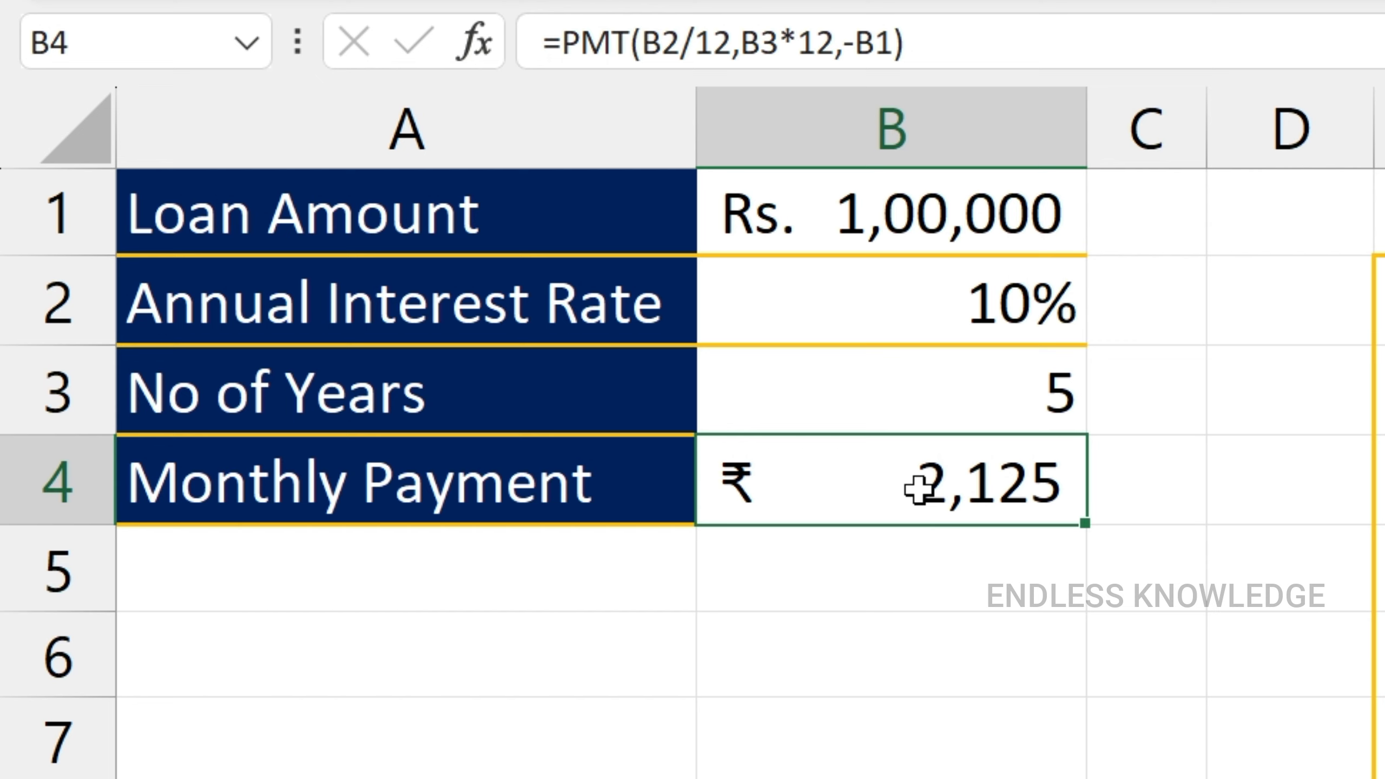
# - List annual interest rates from 4% to 20% in 2% increments down cells D2 to D10
pyautogui.moveTo(1286, 303); pyautogui.dragTo(991, 692)
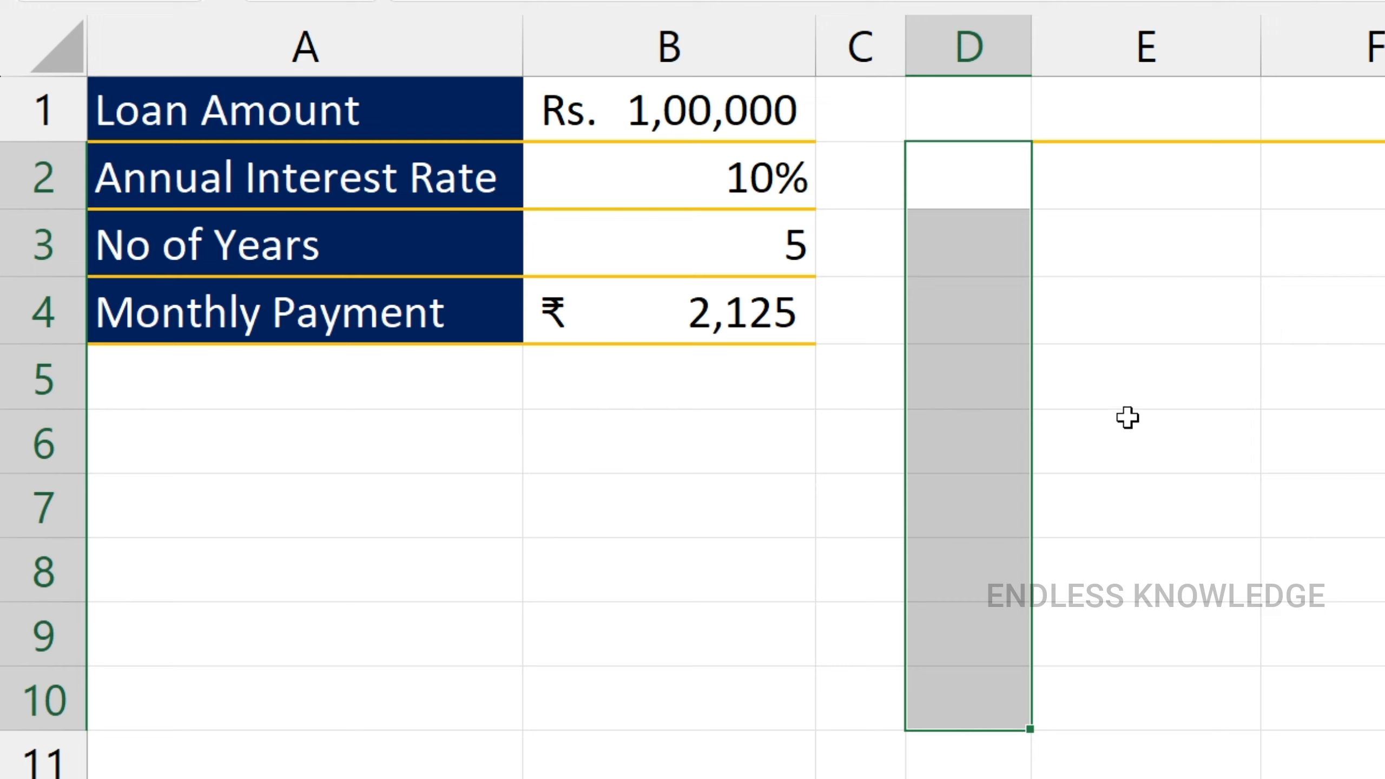
pyautogui.click(1002, 190)
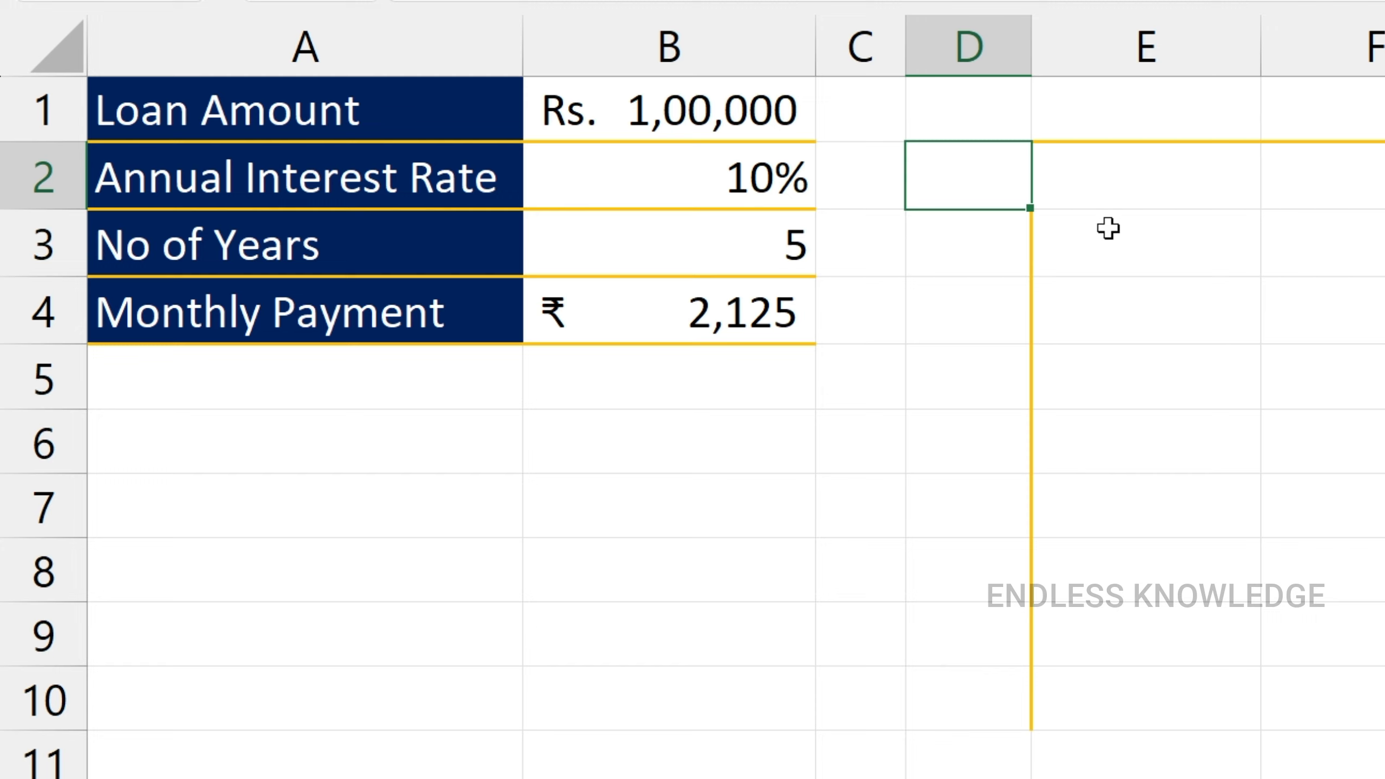
pyautogui.write('4')
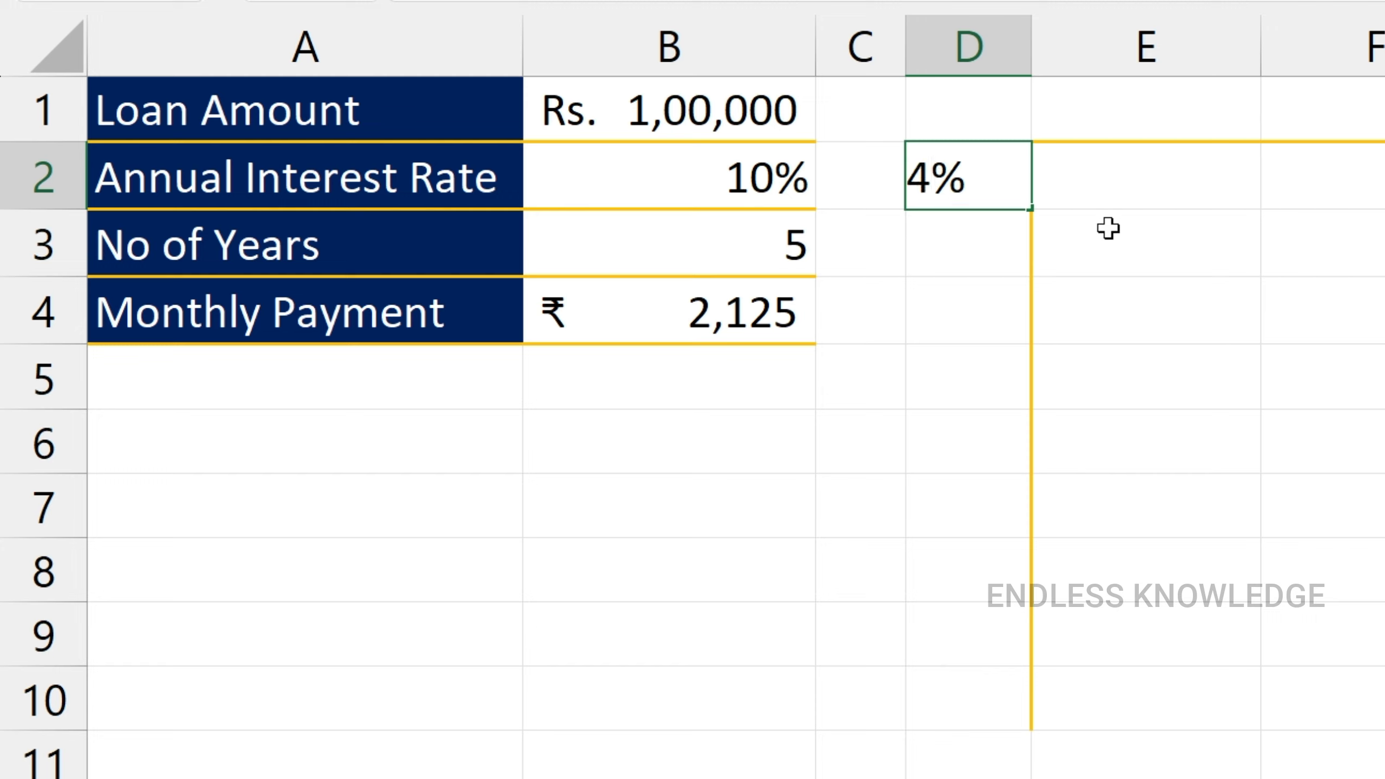
pyautogui.press('Return')
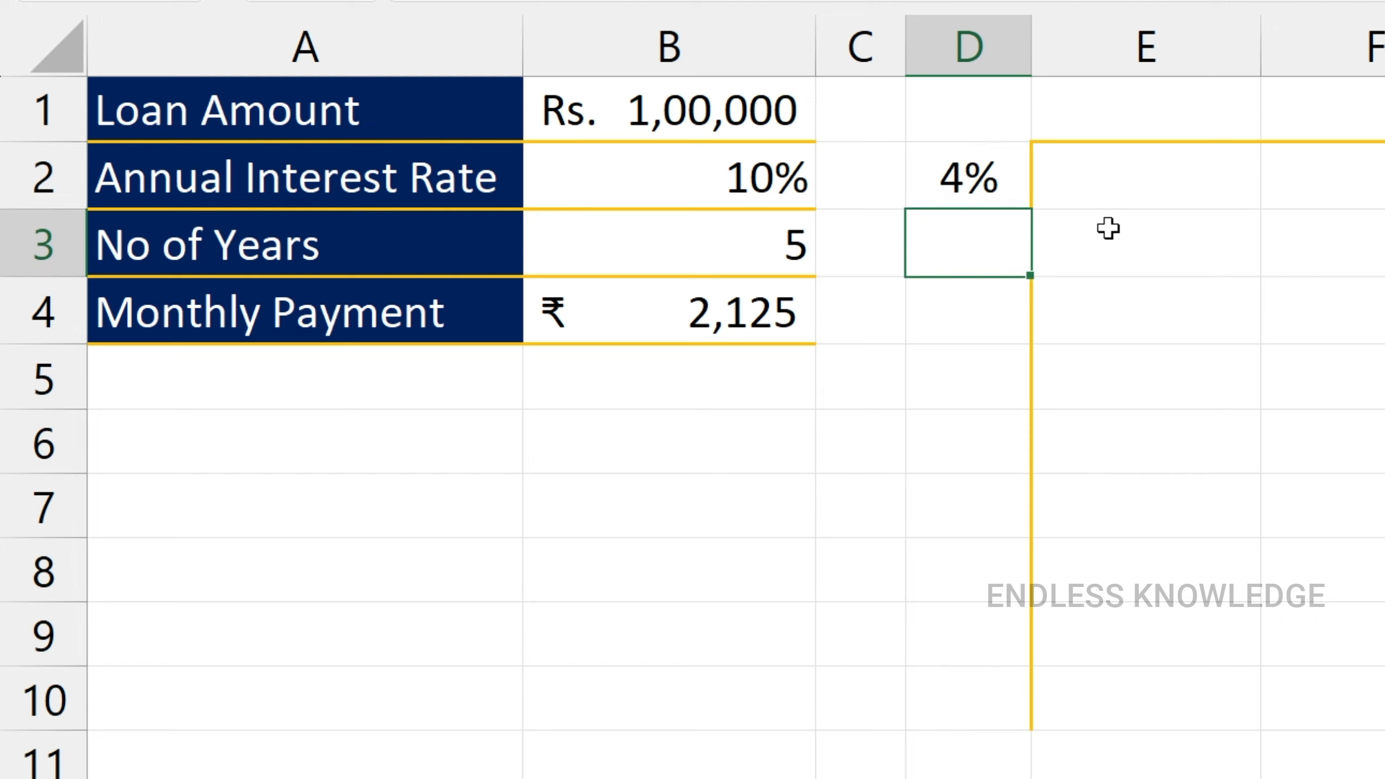
pyautogui.write('6')
pyautogui.press('Return')
pyautogui.press('Up')
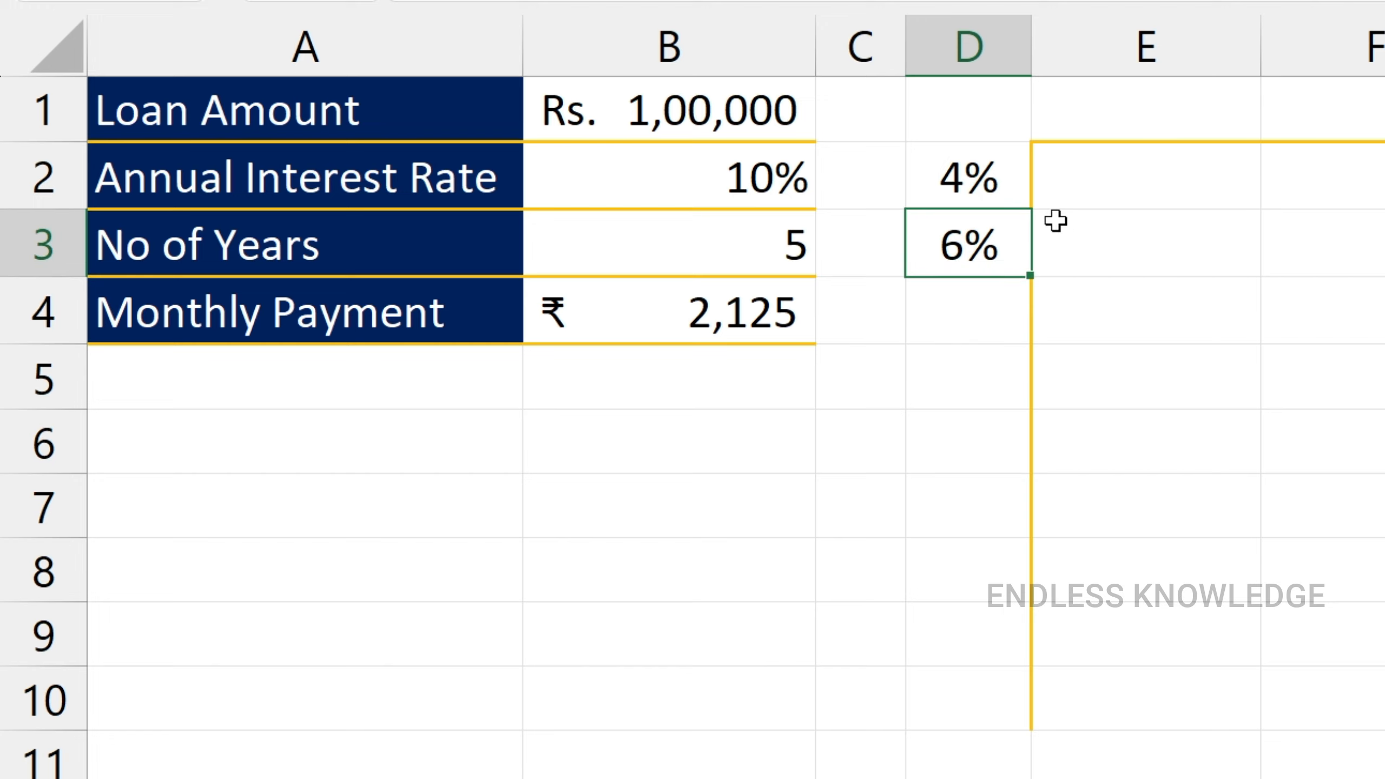
pyautogui.moveTo(981, 188); pyautogui.dragTo(997, 723)
pyautogui.click(986, 712)
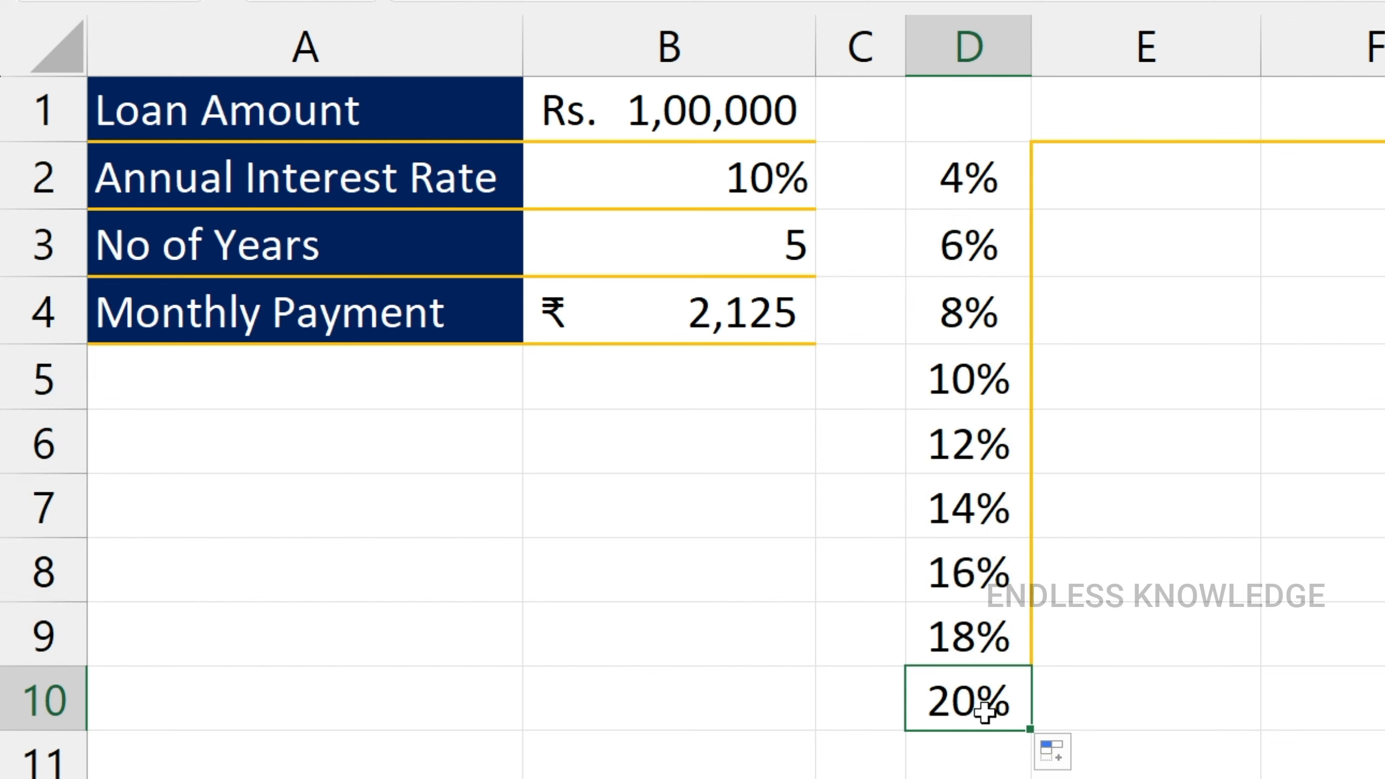
# - Link cell E1 to the monthly payment result with the formula =B4
pyautogui.click(1171, 112)
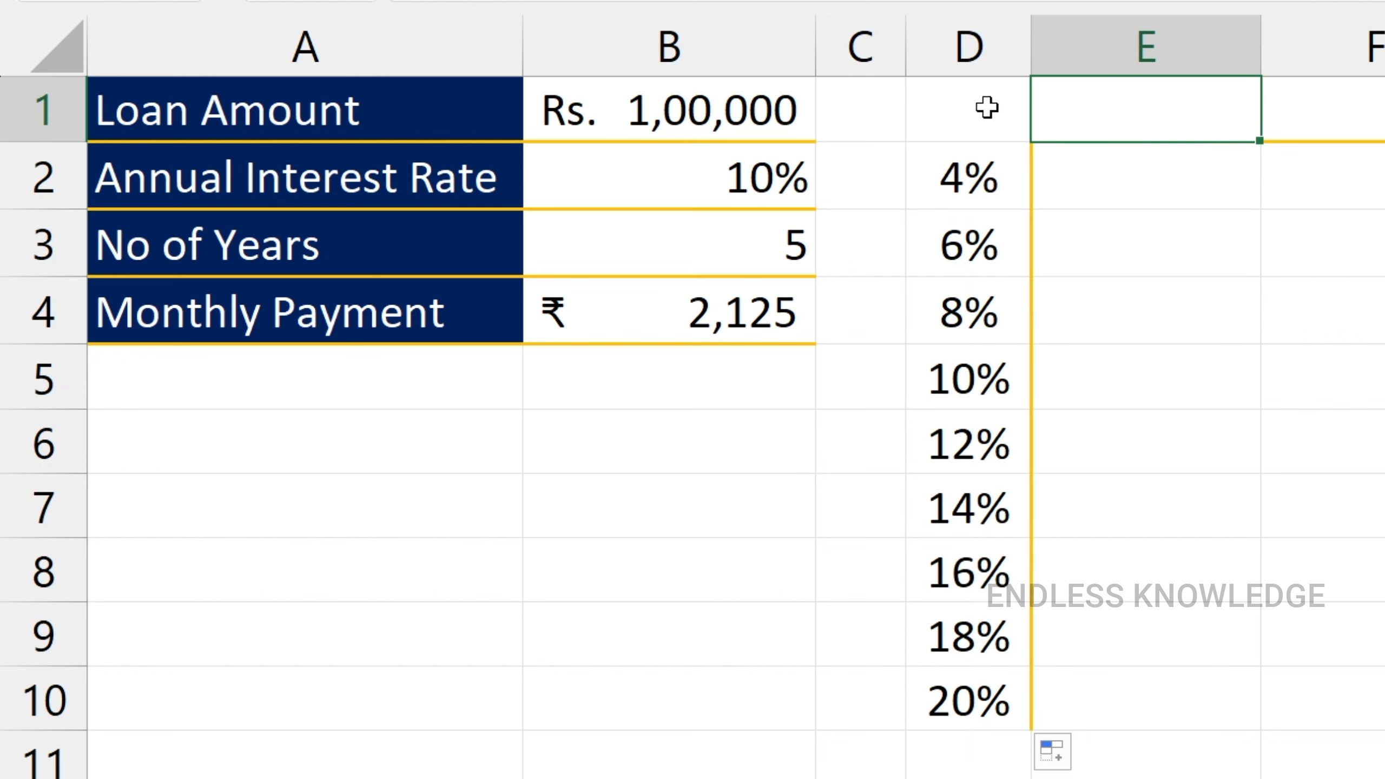
pyautogui.click(967, 116)
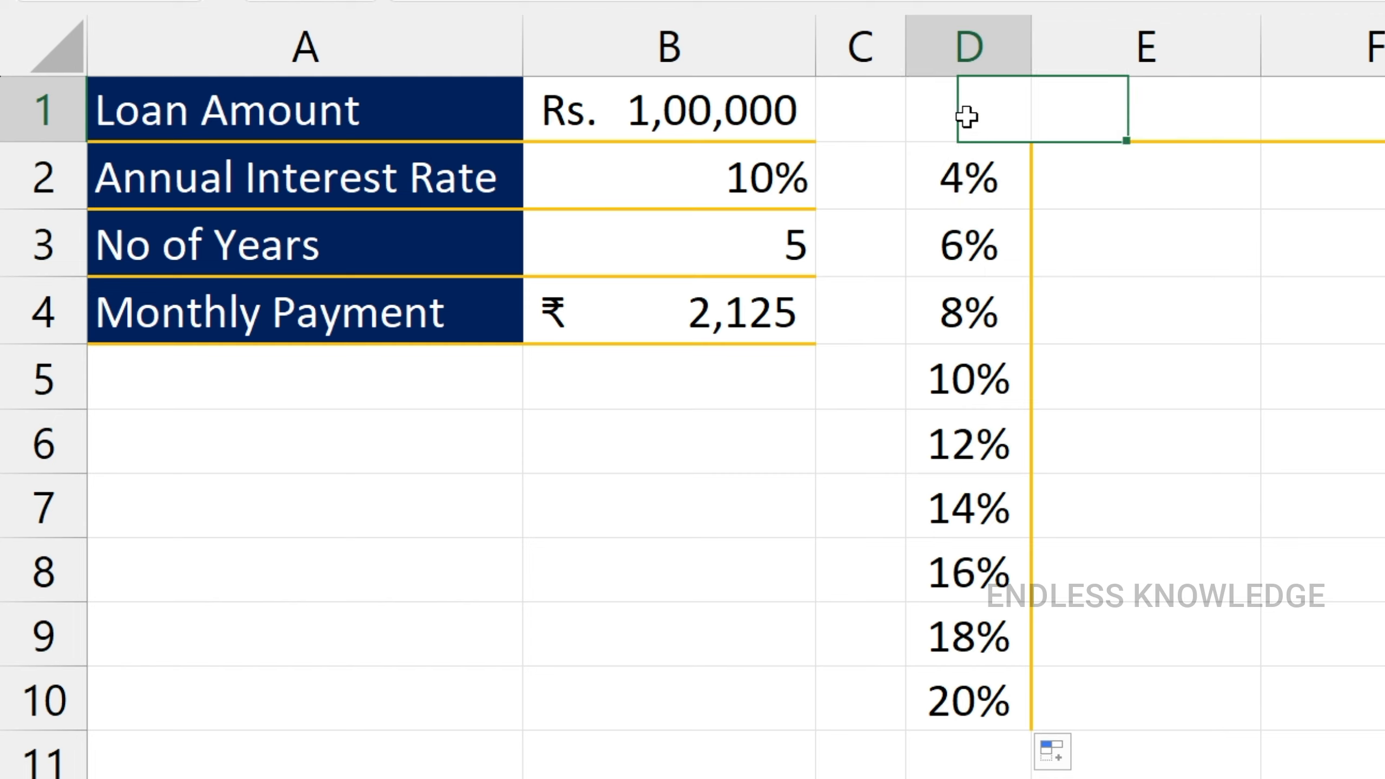
pyautogui.click(1095, 112)
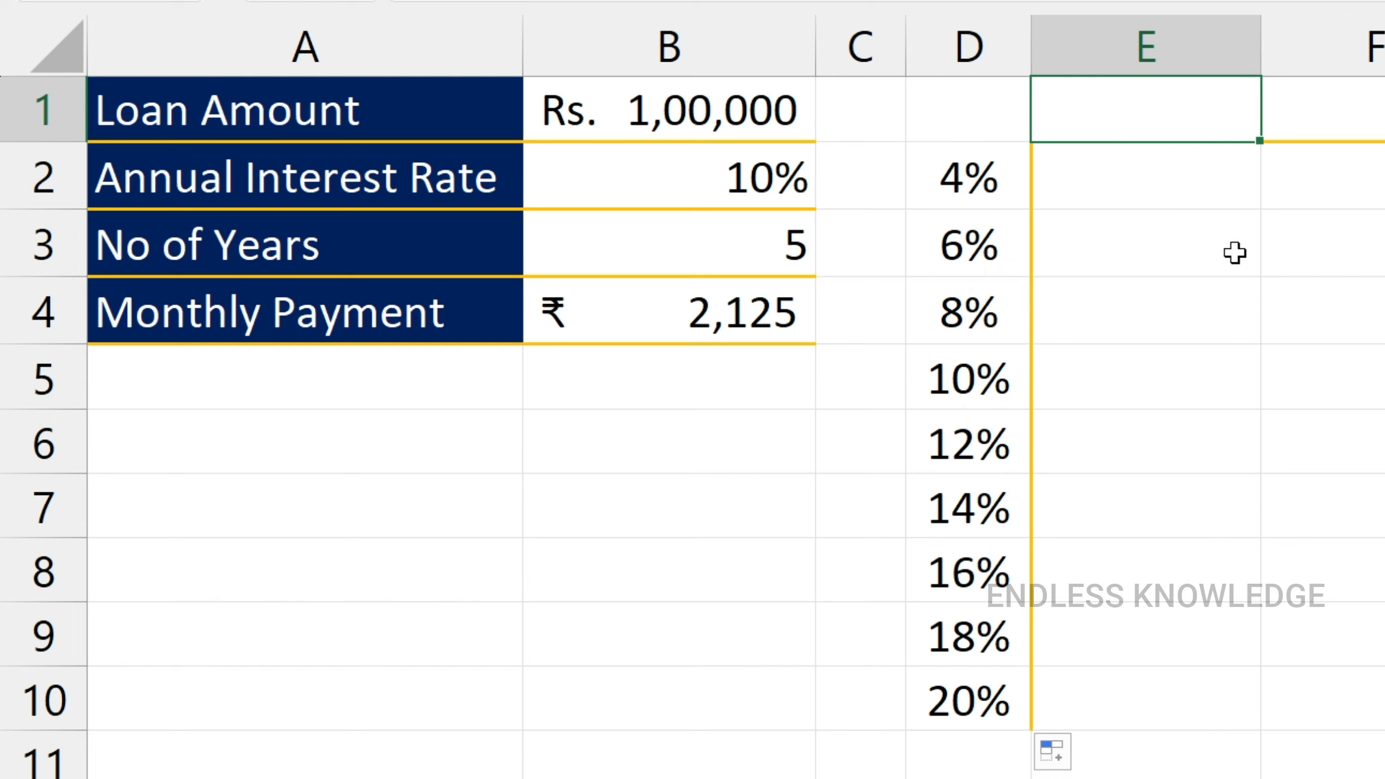
pyautogui.write('=')
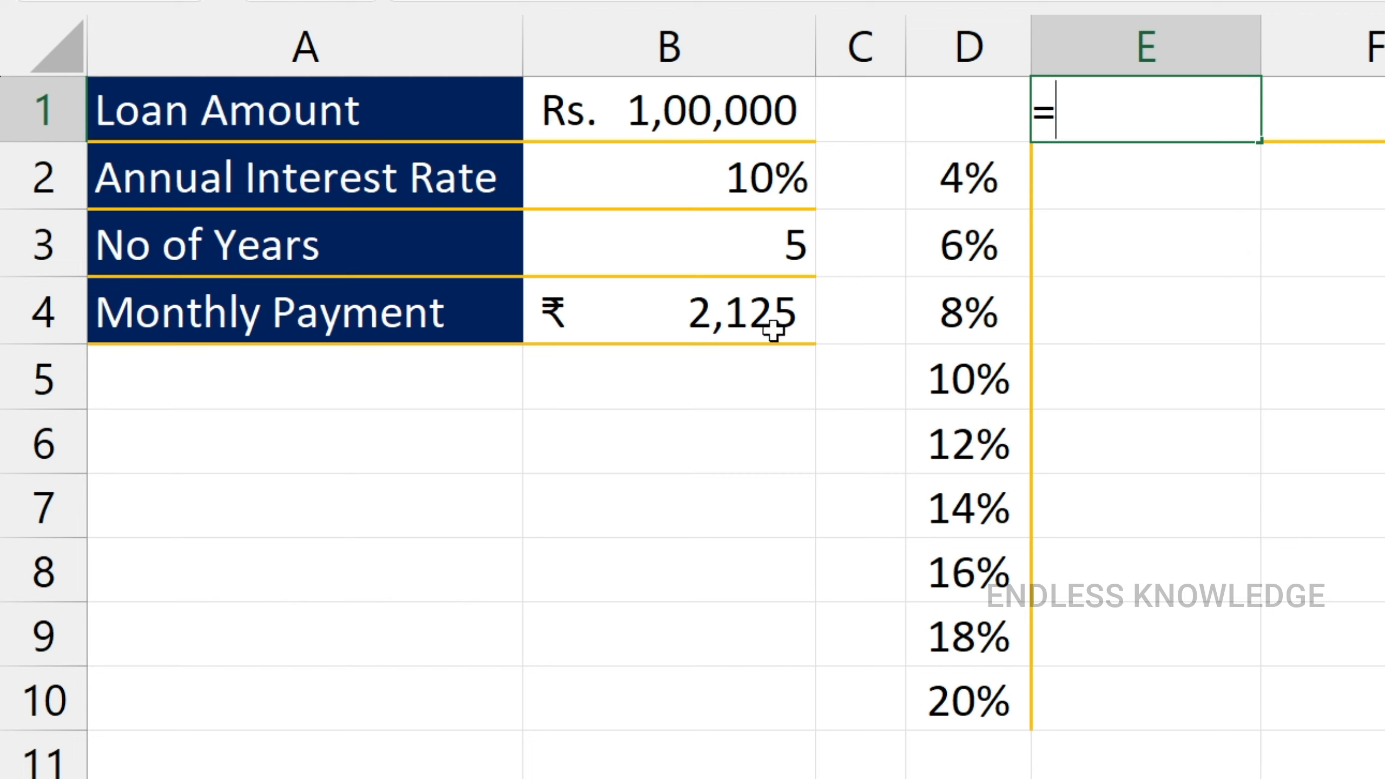
pyautogui.click(751, 323)
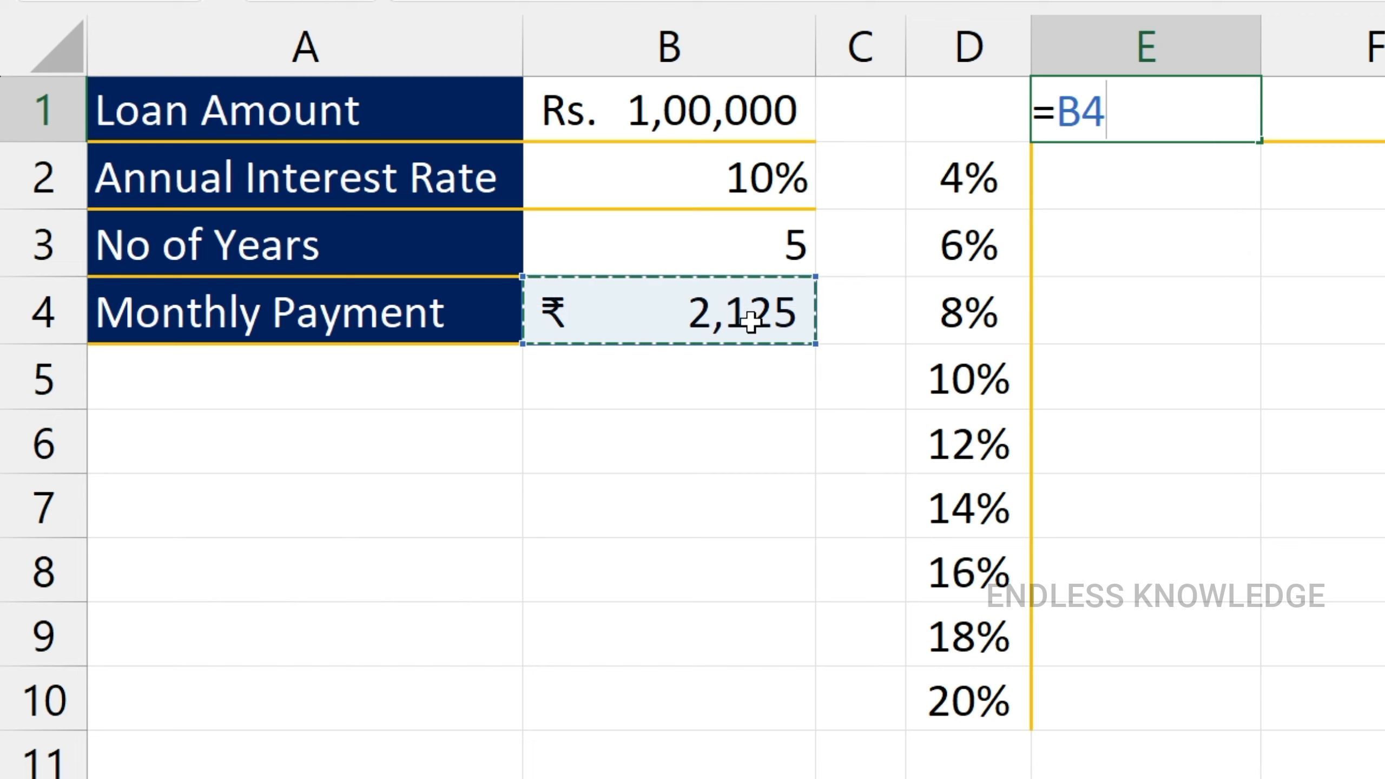
pyautogui.press('Escape')
pyautogui.write('=')
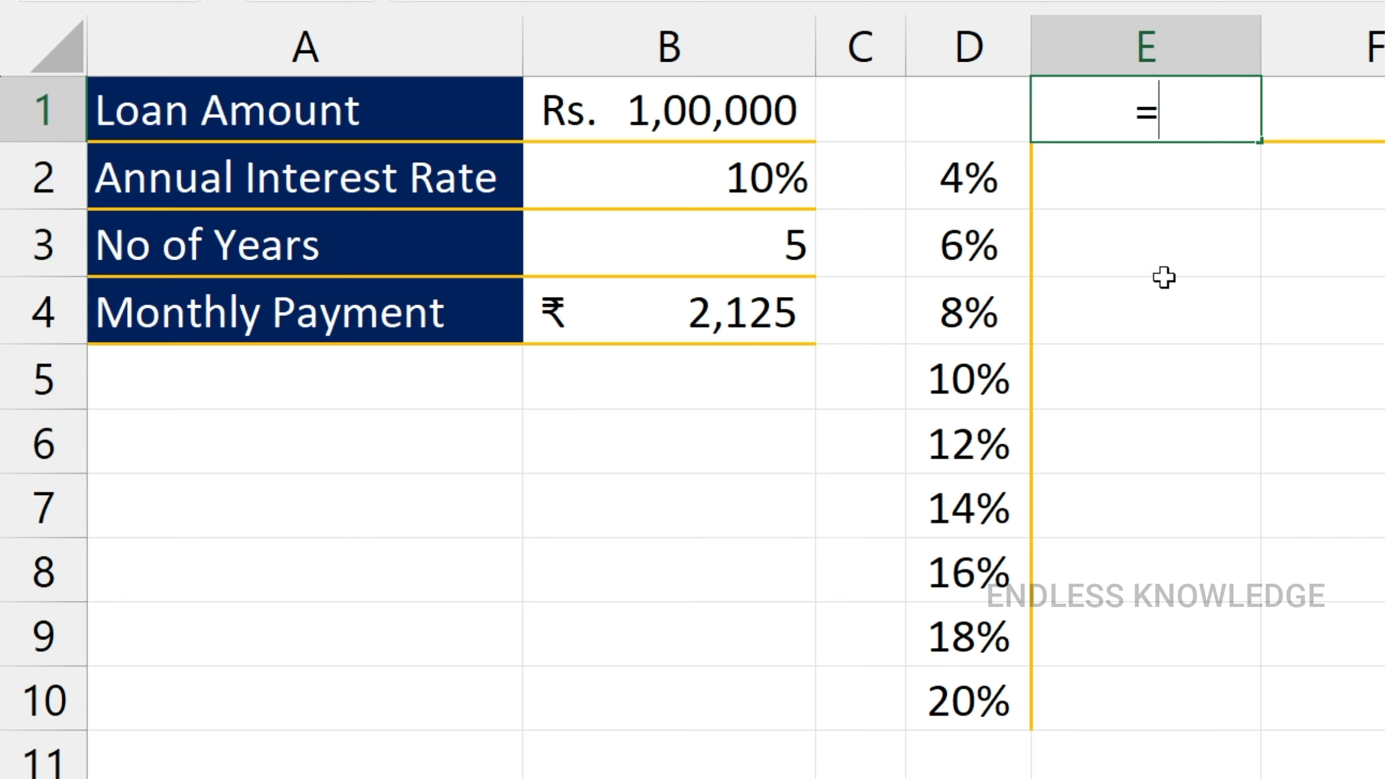
pyautogui.click(703, 309)
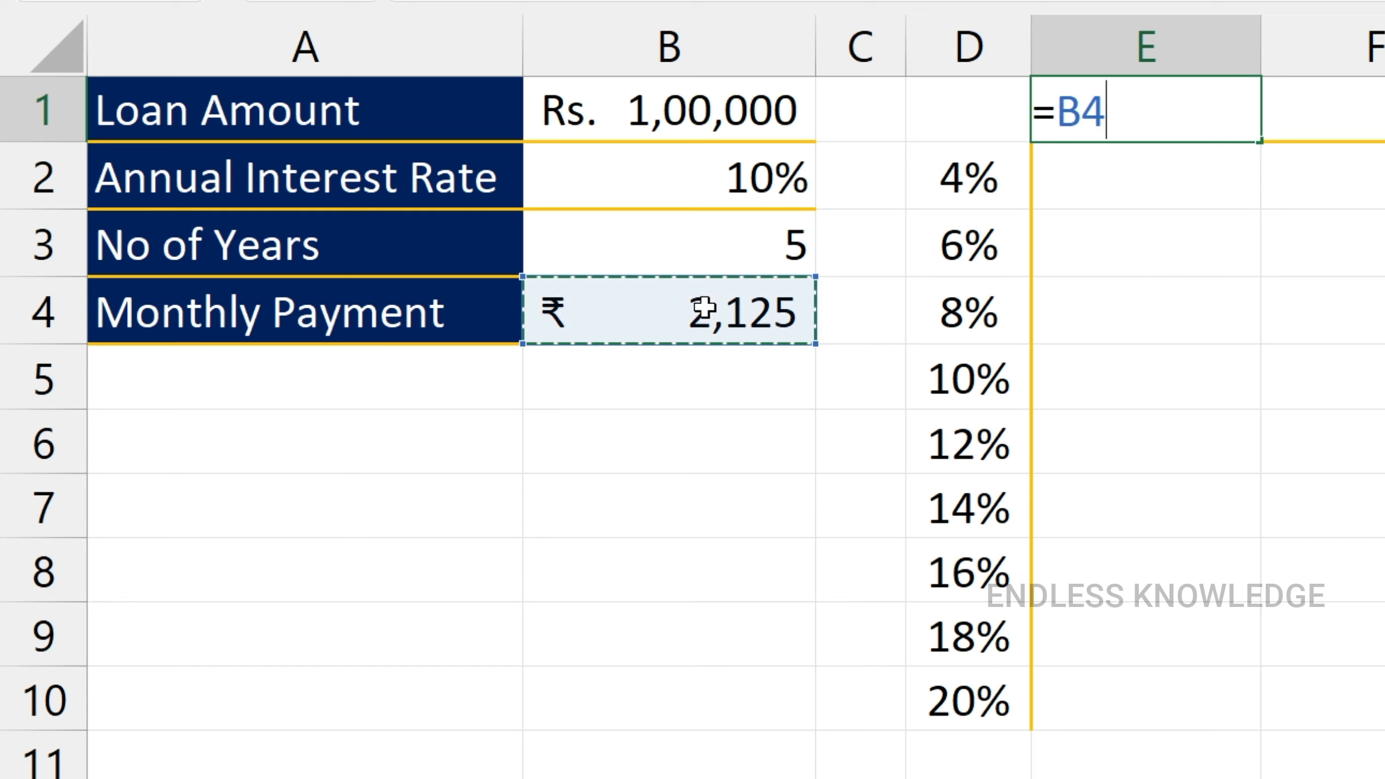
pyautogui.press('Return')
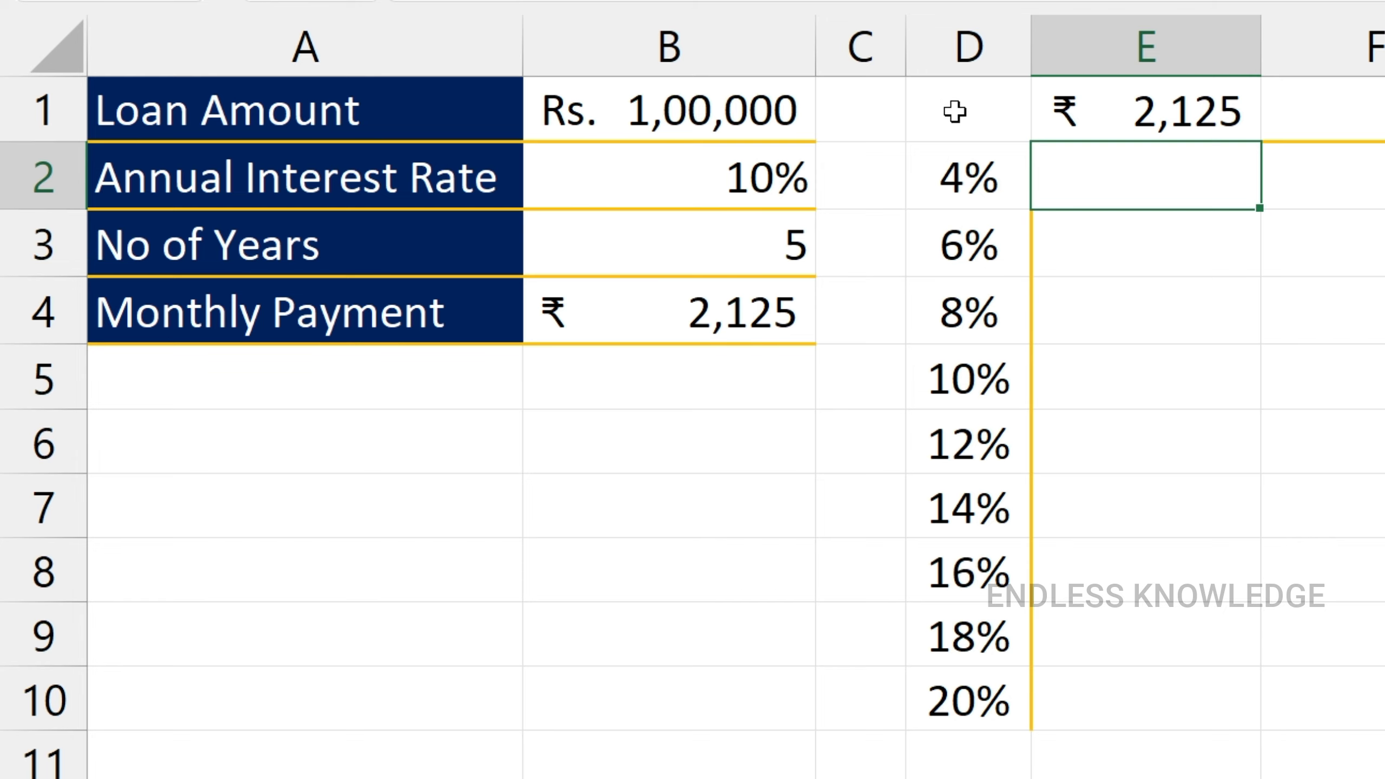
# - Create a one-variable data table over D1:E10 with the annual interest rate in B2 as the column input cell
pyautogui.moveTo(956, 109); pyautogui.dragTo(1098, 703)
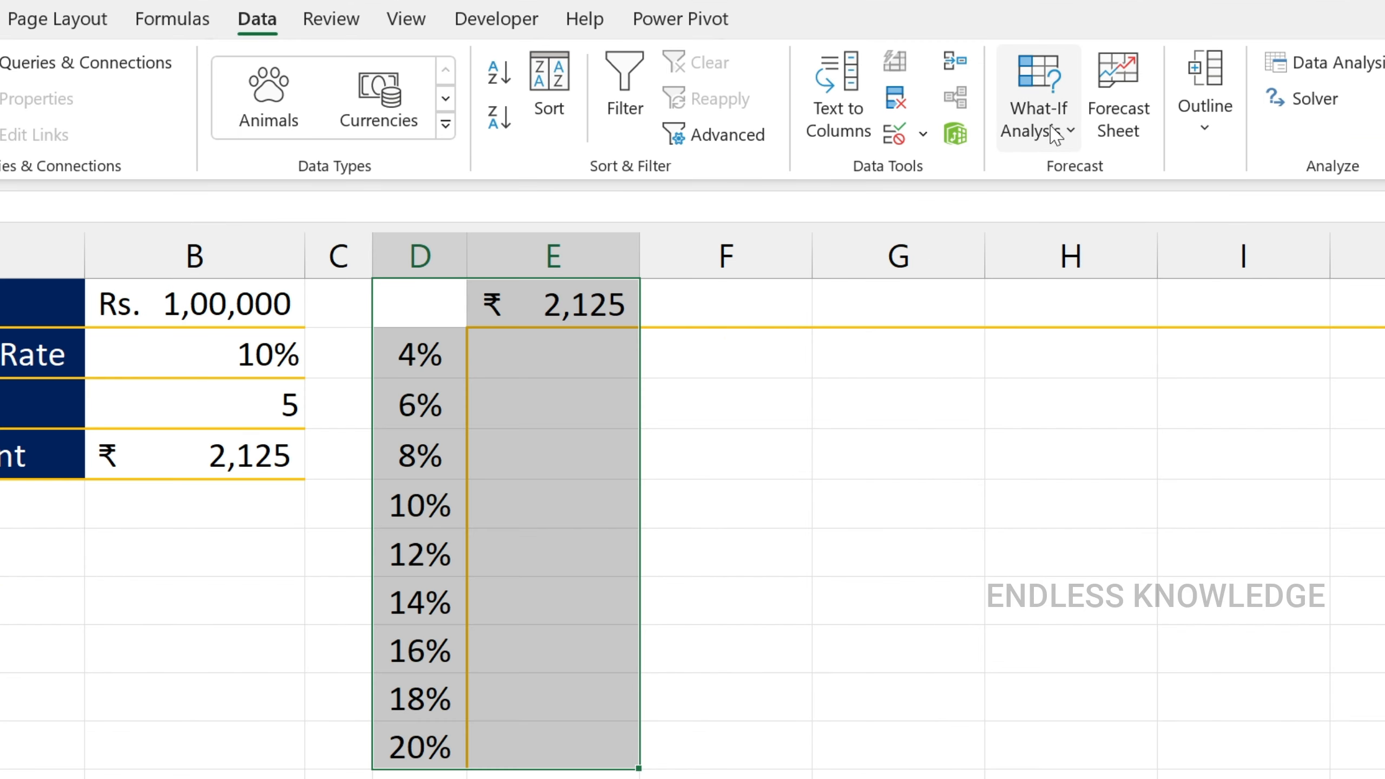
pyautogui.click(1055, 134)
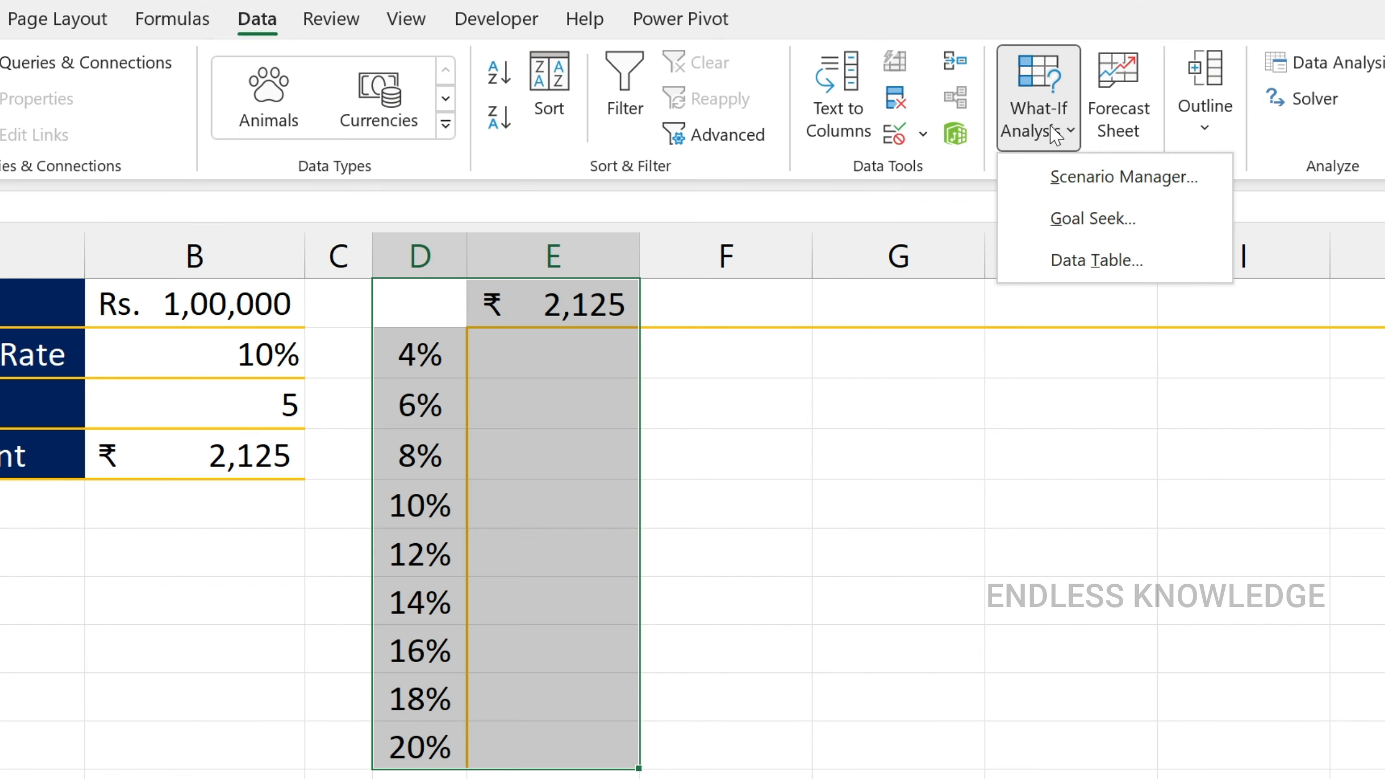
pyautogui.click(1105, 260)
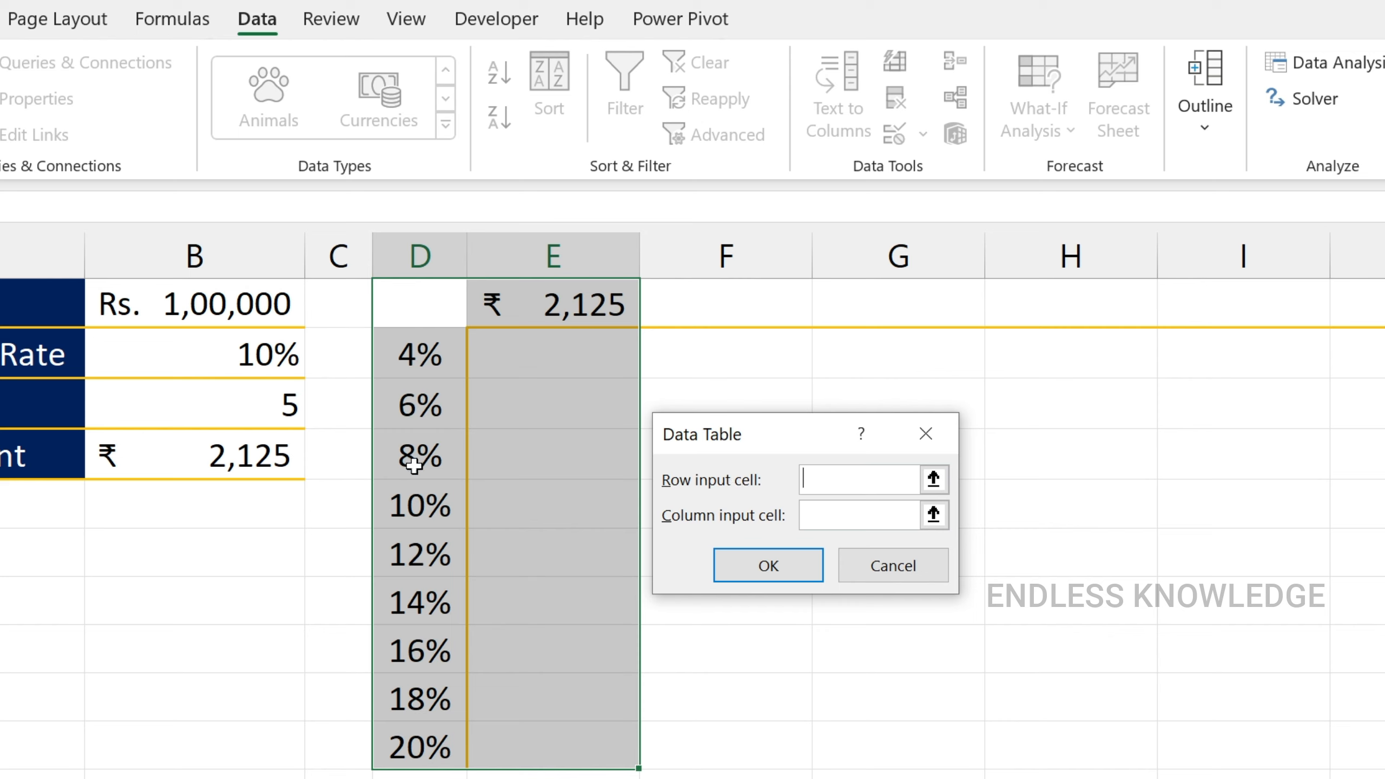
pyautogui.click(839, 518)
pyautogui.click(215, 357)
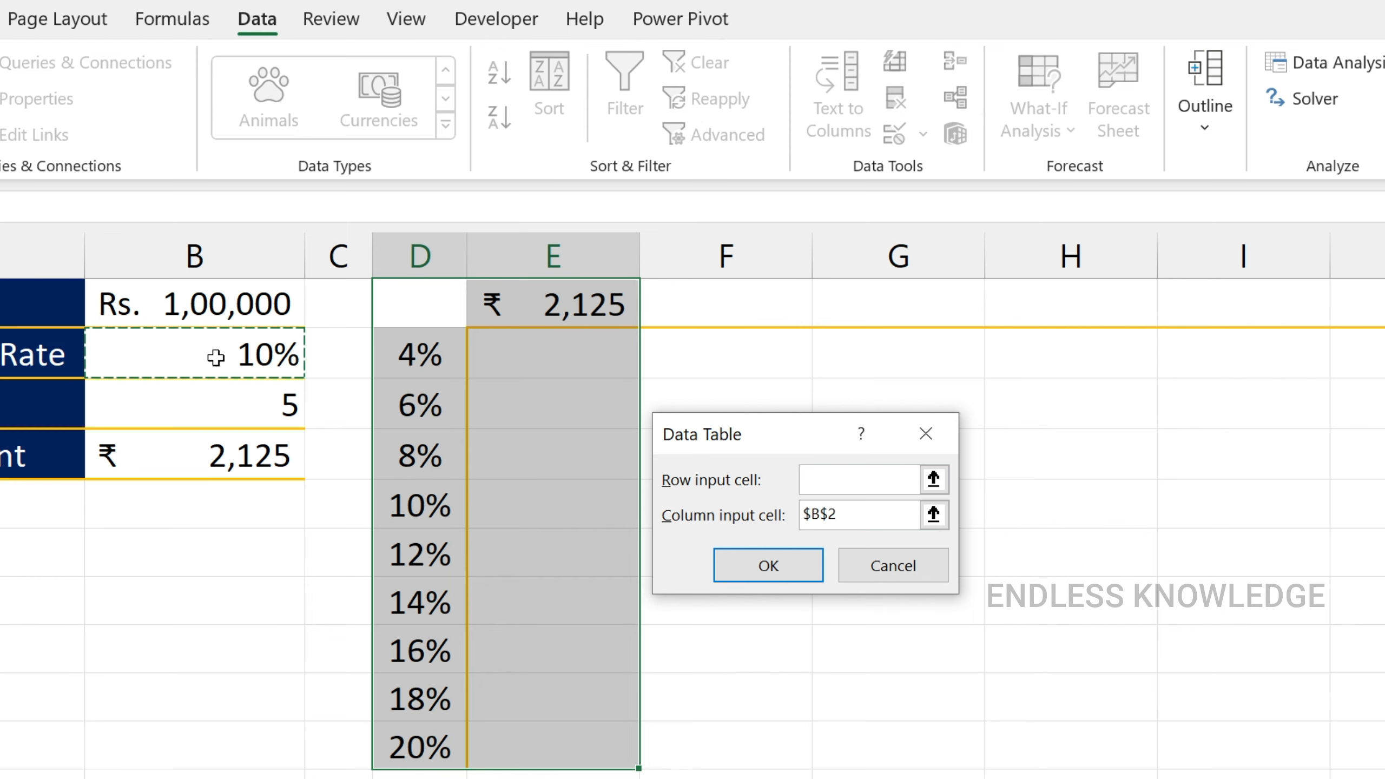
pyautogui.click(753, 566)
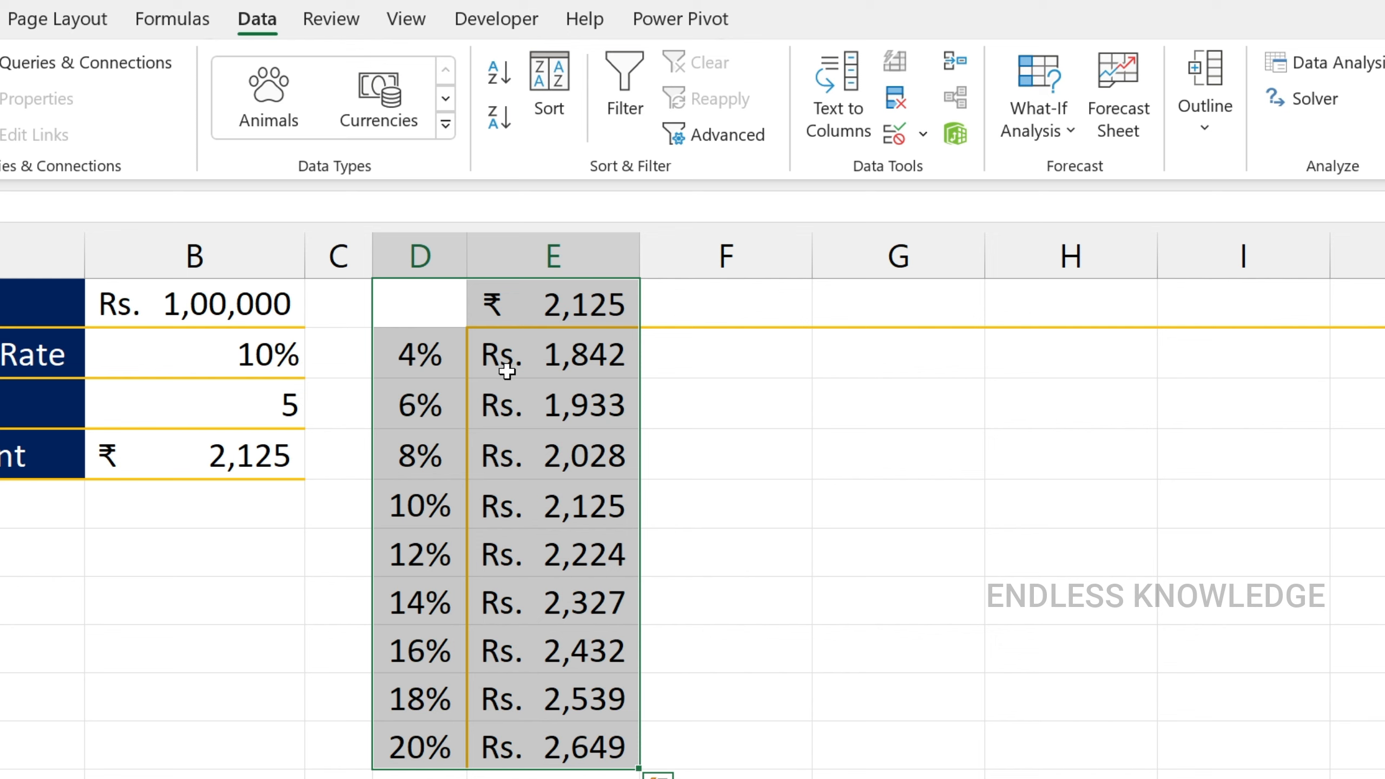
# - Review the monthly payments calculated for the 4%, 10% and 20% rates, comparing the 10% one with the payment in B4
pyautogui.click(440, 370)
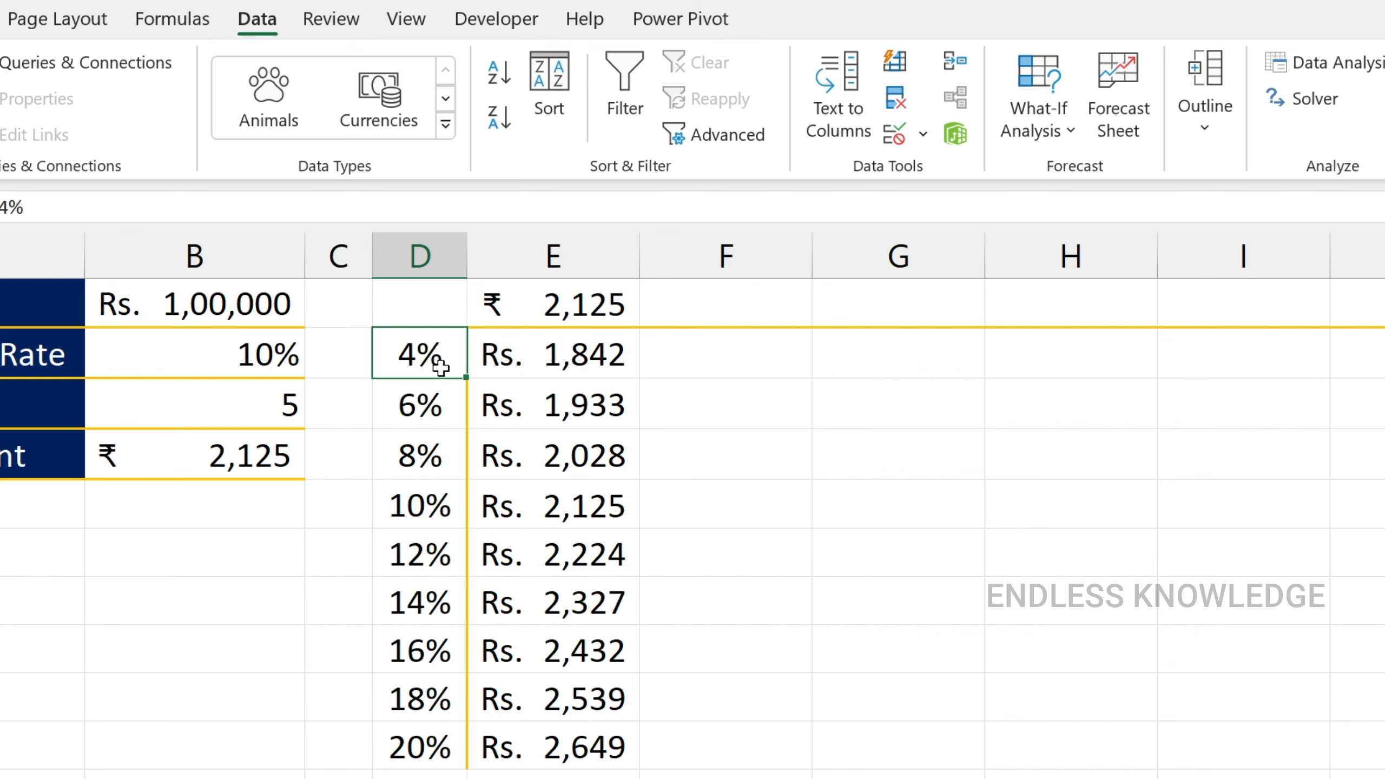
pyautogui.click(549, 356)
pyautogui.click(431, 459)
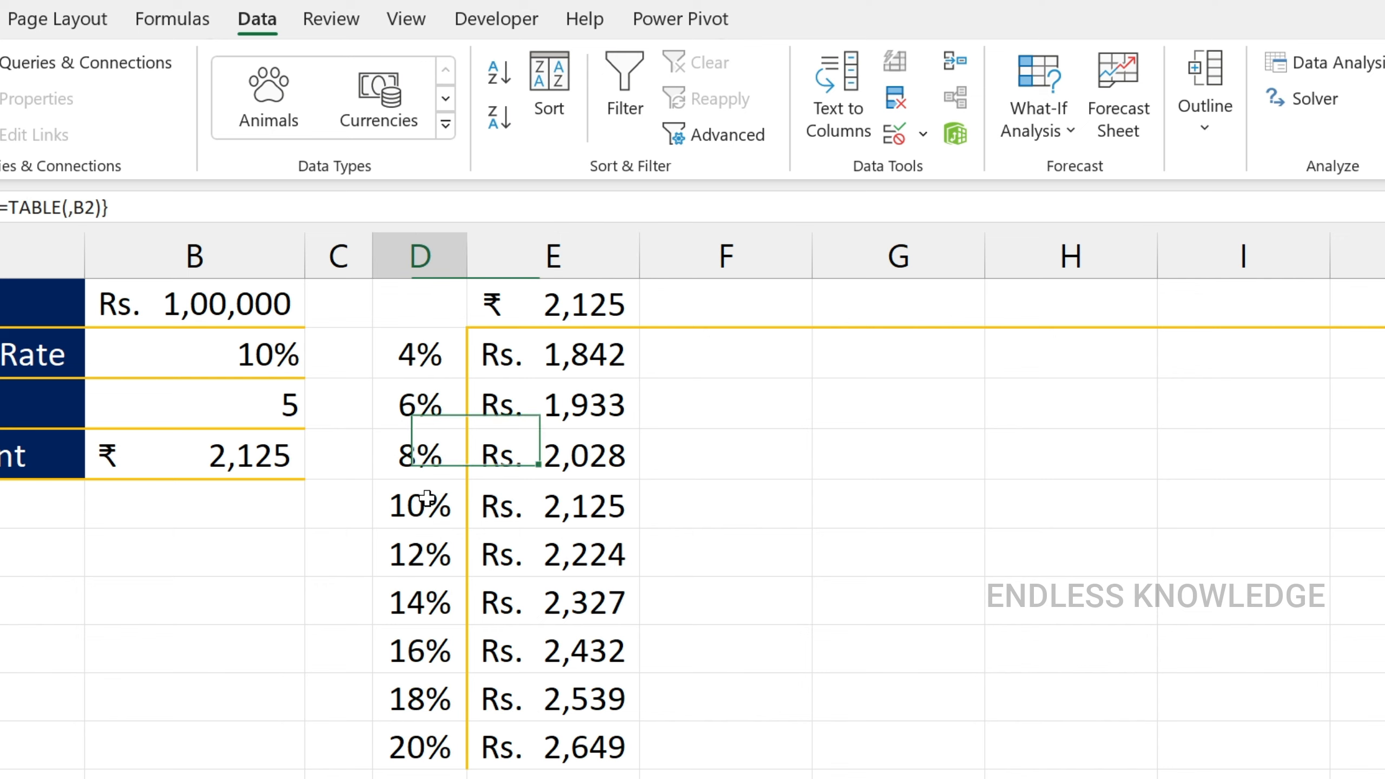
pyautogui.click(428, 505)
pyautogui.click(548, 508)
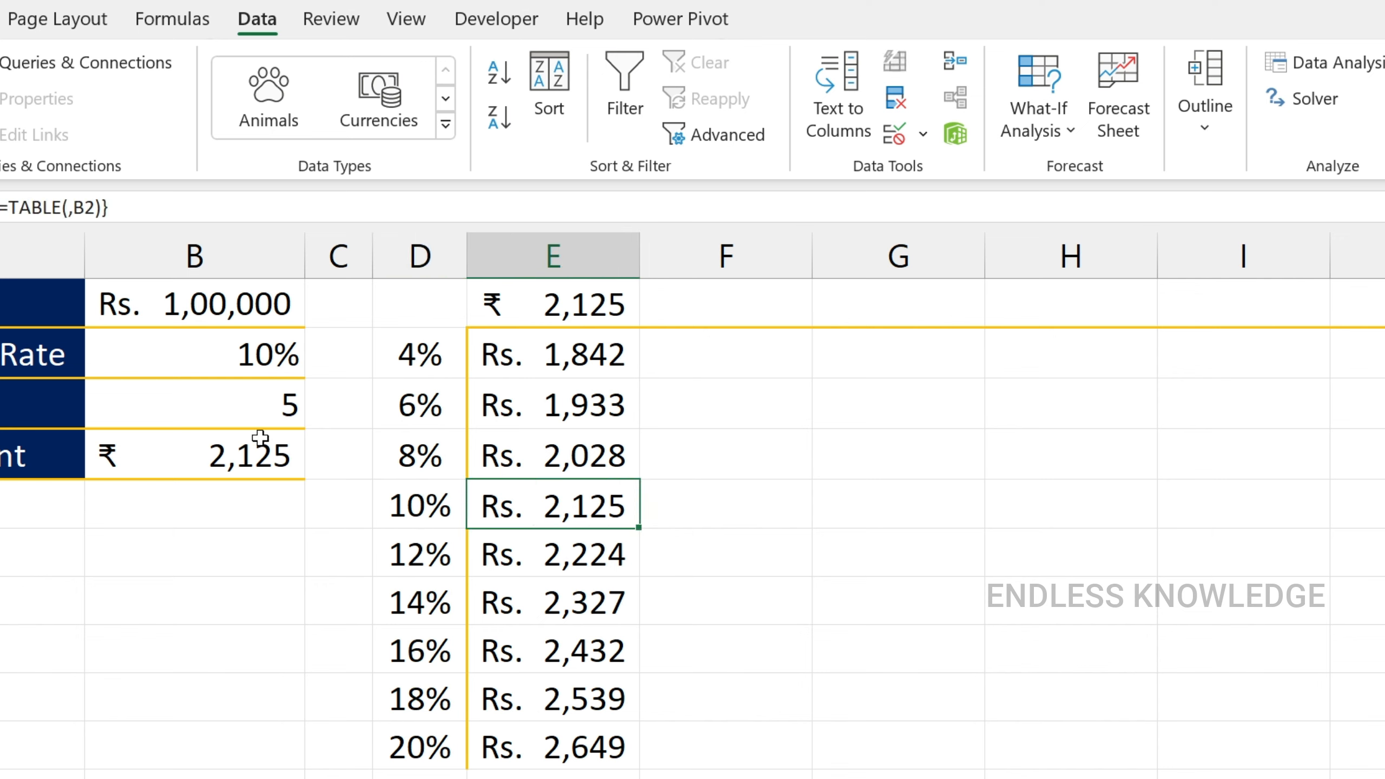
pyautogui.keyDown('ctrl'); pyautogui.click(278, 459); pyautogui.keyUp('ctrl')
pyautogui.click(433, 740)
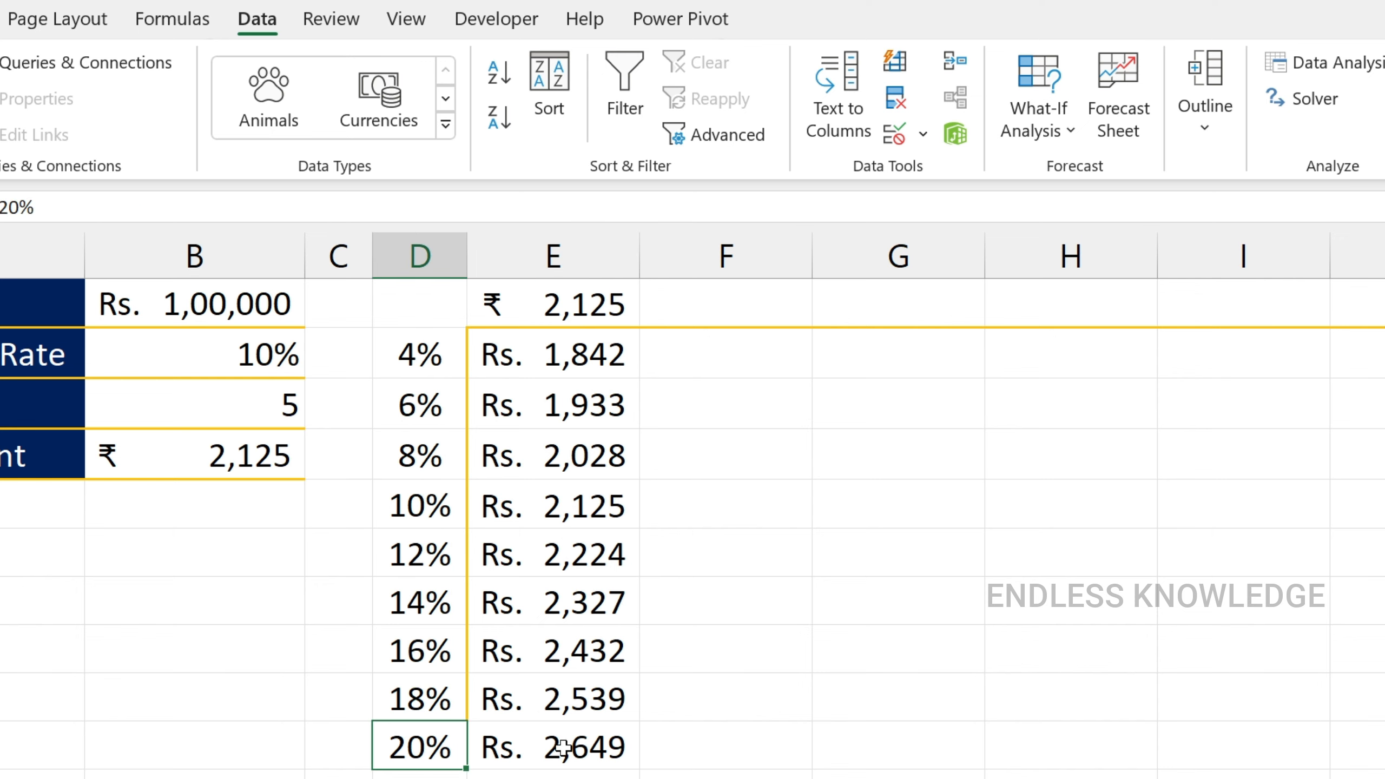
pyautogui.click(584, 751)
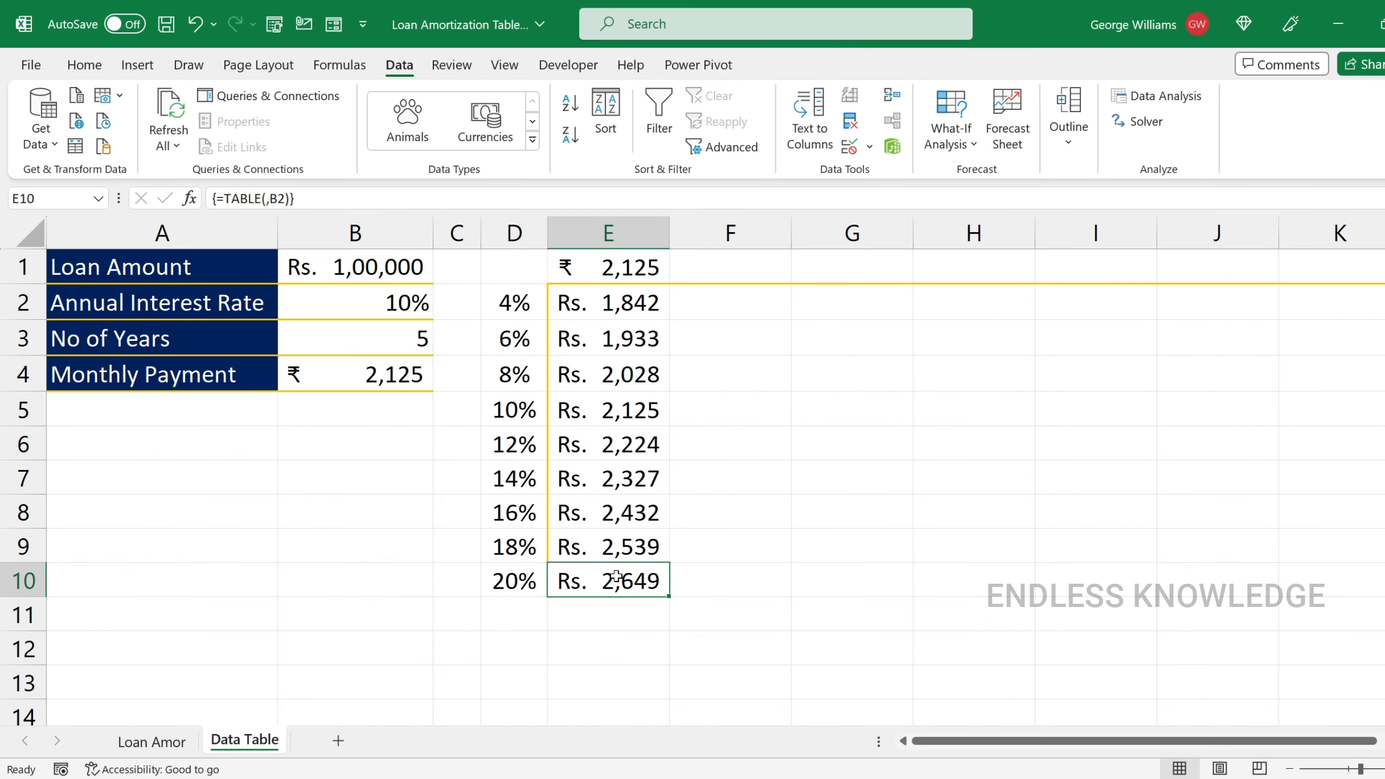
# - Clear cells E1 to E10 and link cell D1 to the monthly payment with the formula =B4
pyautogui.moveTo(615, 259); pyautogui.dragTo(634, 566)
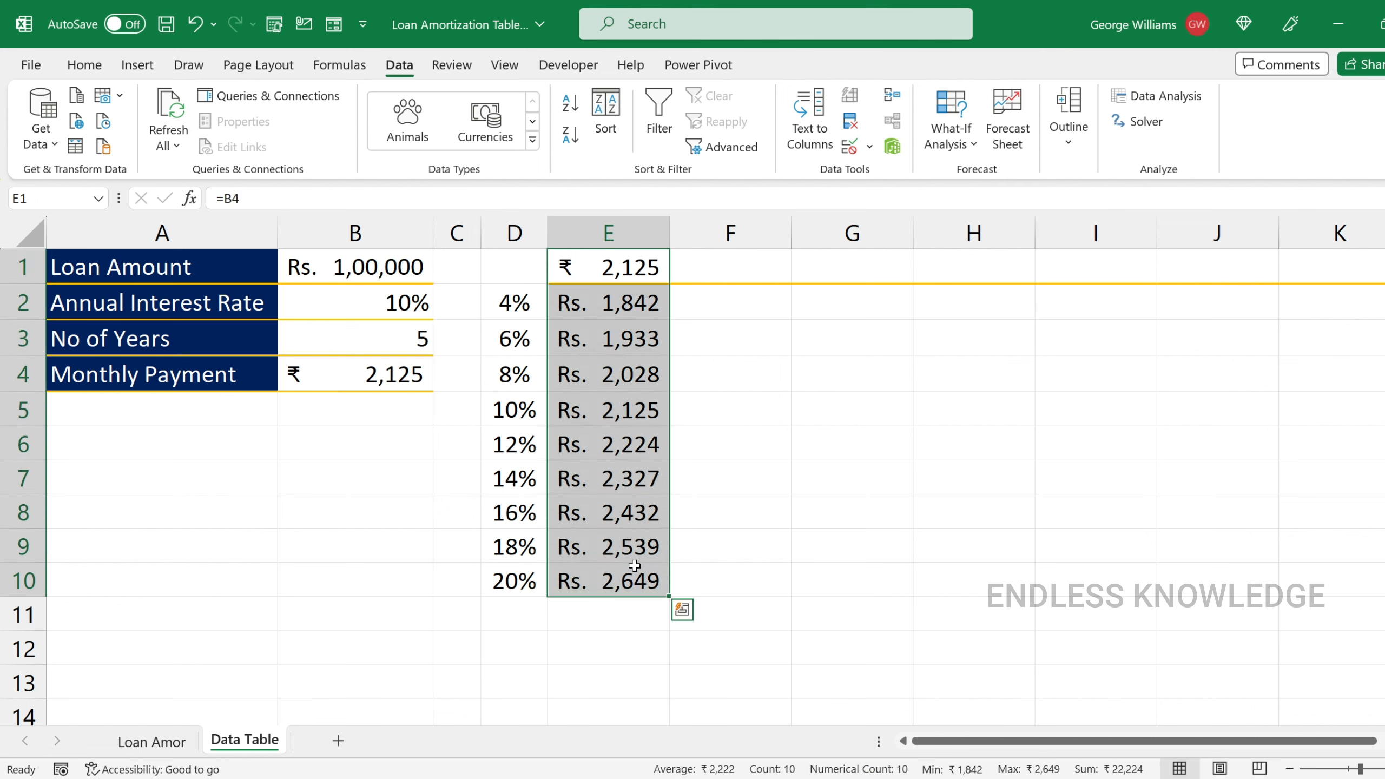
pyautogui.press('Delete')
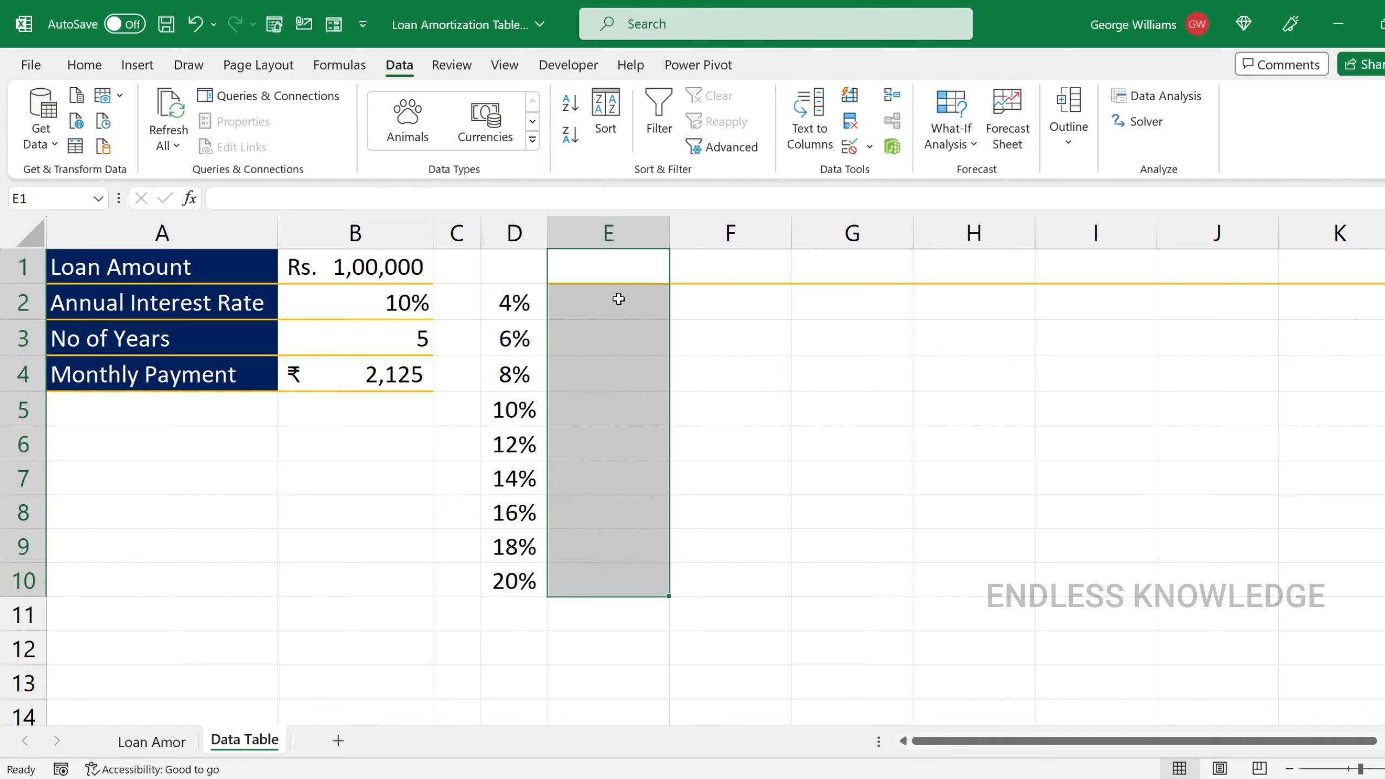
pyautogui.click(508, 270)
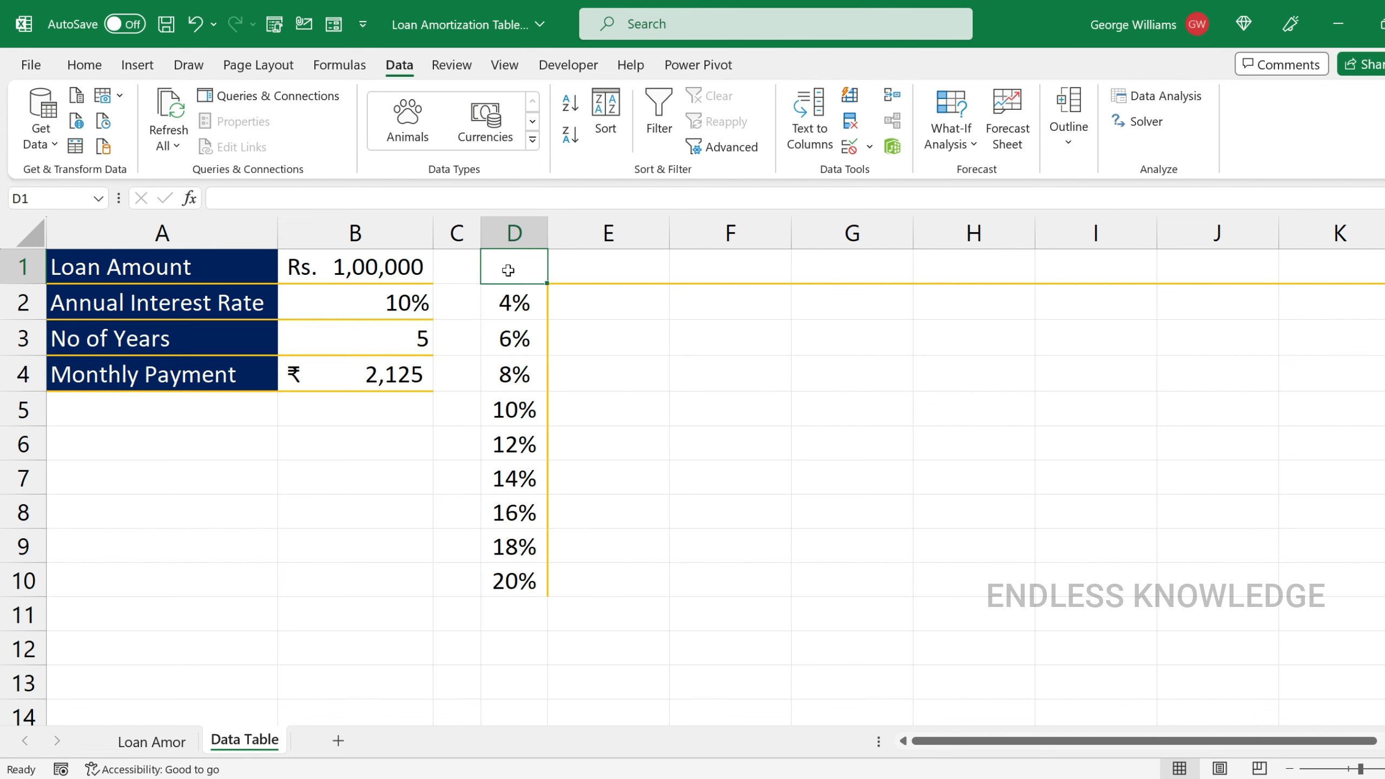
pyautogui.write('=')
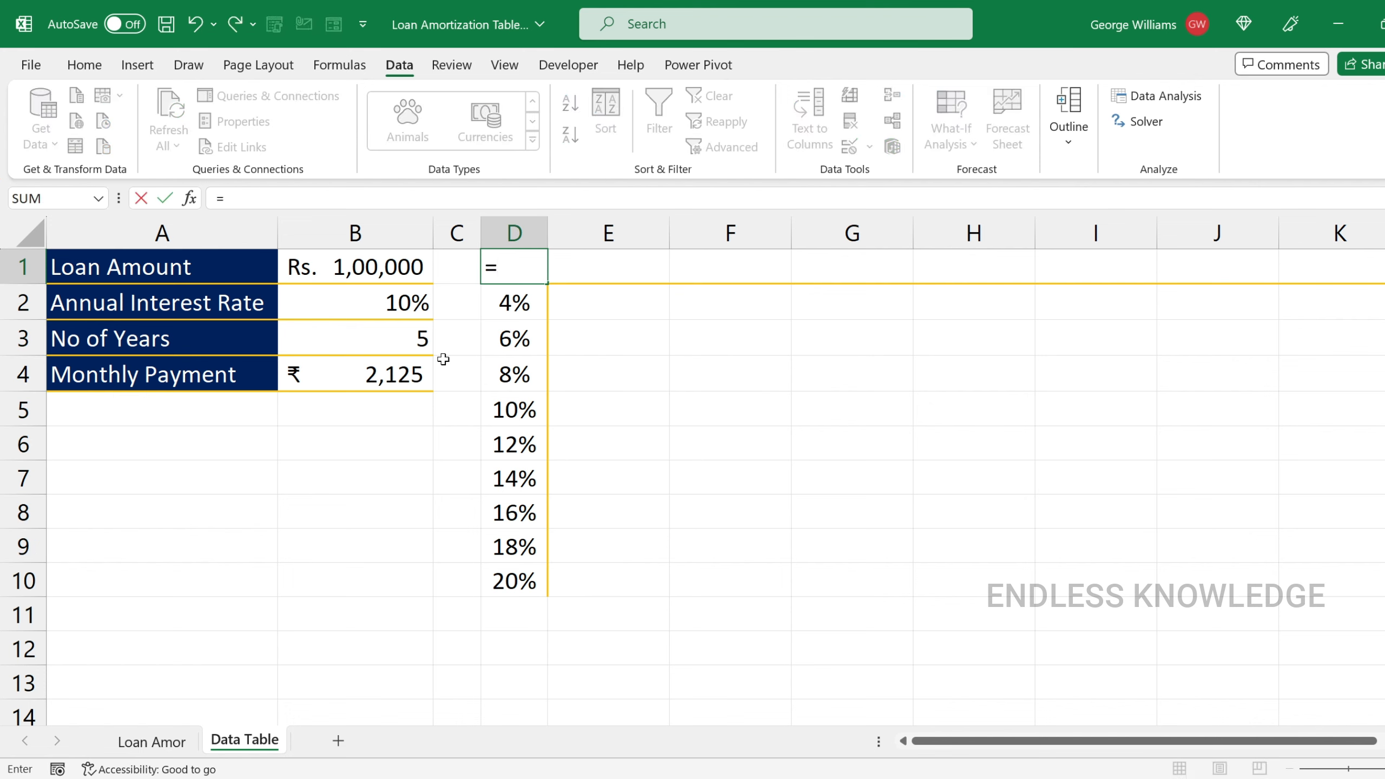
pyautogui.click(395, 377)
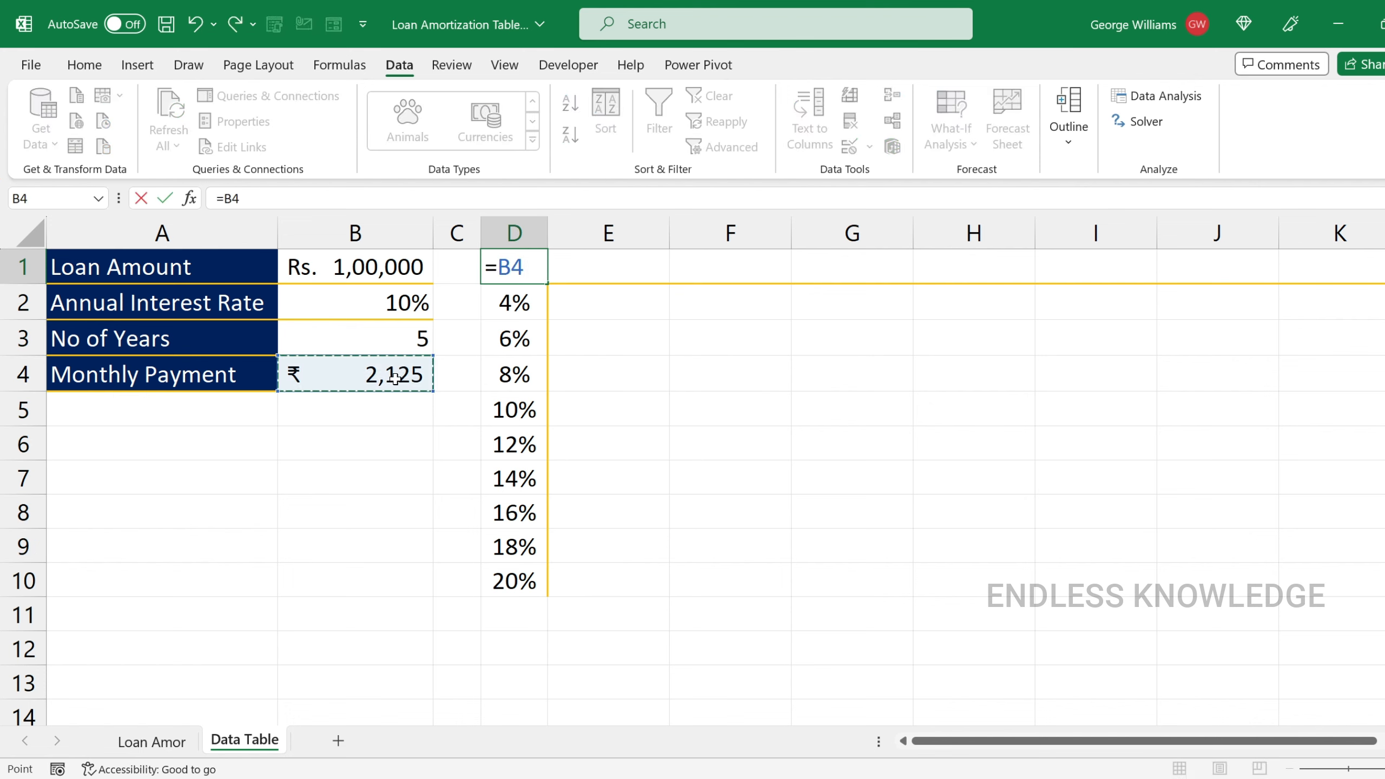
pyautogui.press('Return')
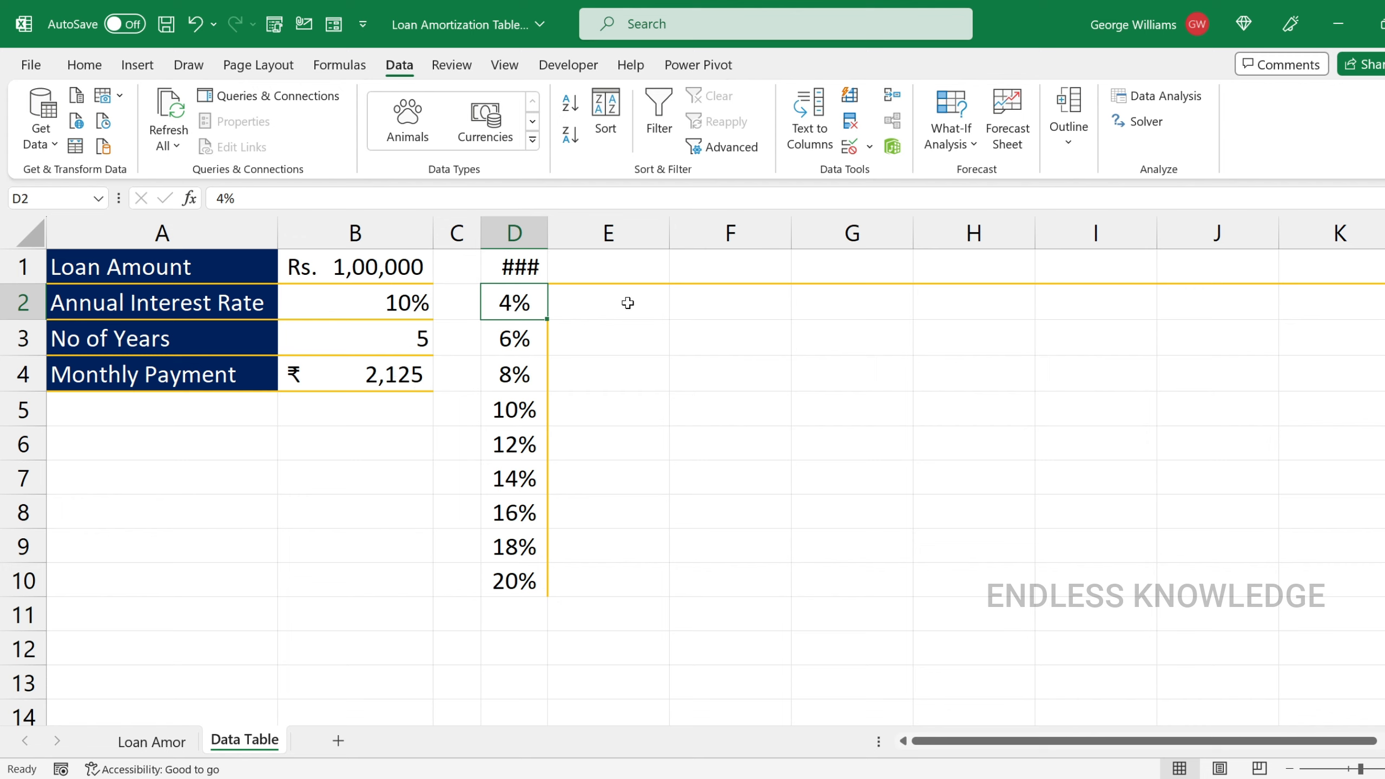
# - Enter loan terms of 3 and 5 years in cells E1 and F1
pyautogui.moveTo(623, 267); pyautogui.dragTo(1284, 266)
pyautogui.click(581, 264)
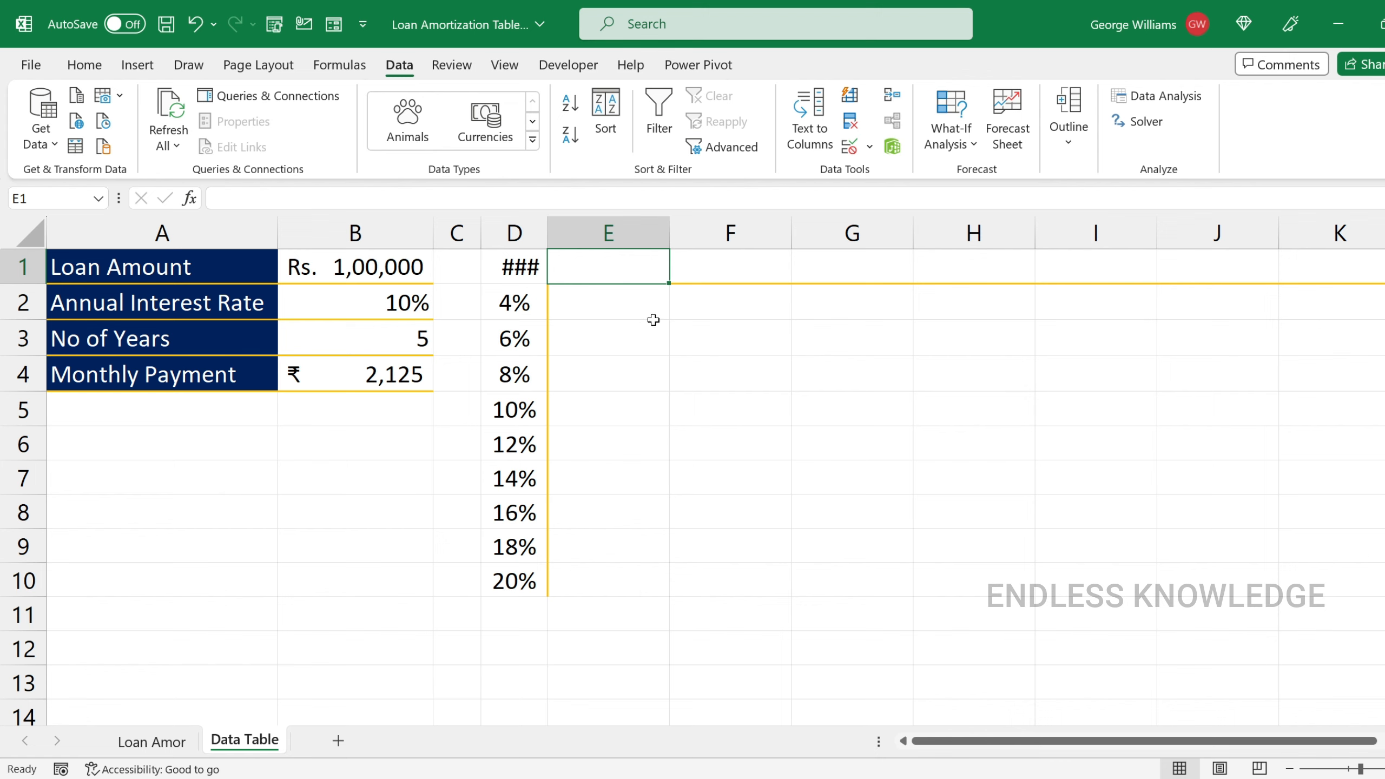
pyautogui.write('3')
pyautogui.press('Tab')
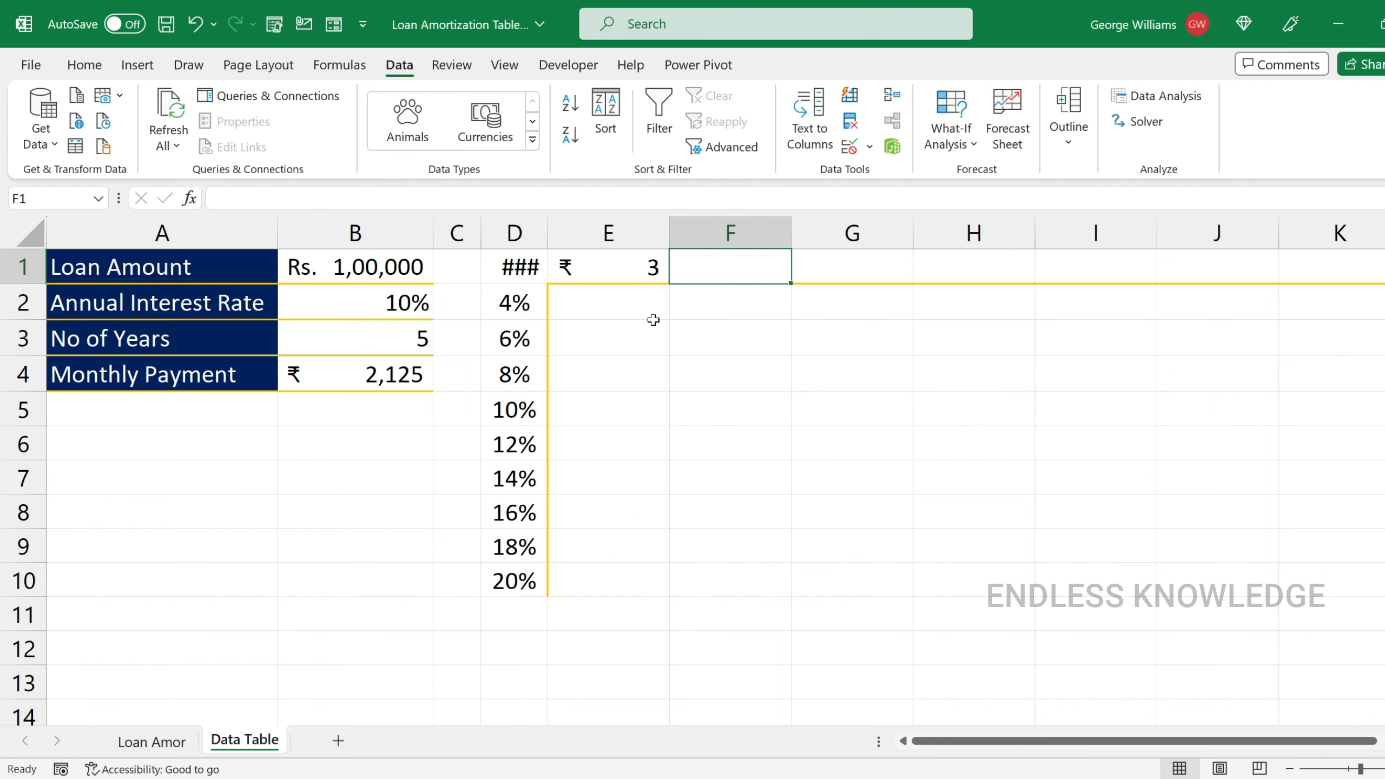
pyautogui.write('5')
pyautogui.press('Tab')
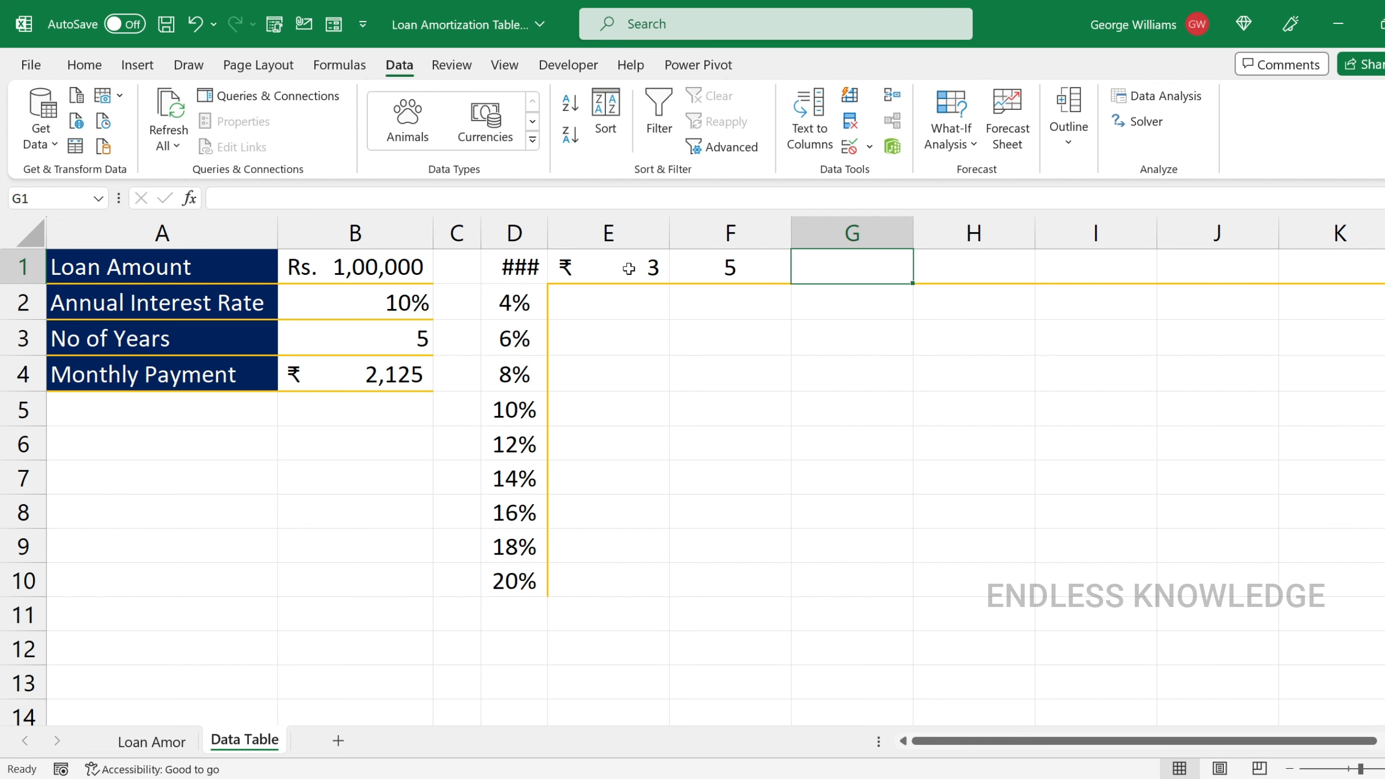
# - Copy F1's formatting to E1 and extend the loan term series in steps of 2 across to 15 in K1
pyautogui.click(720, 264)
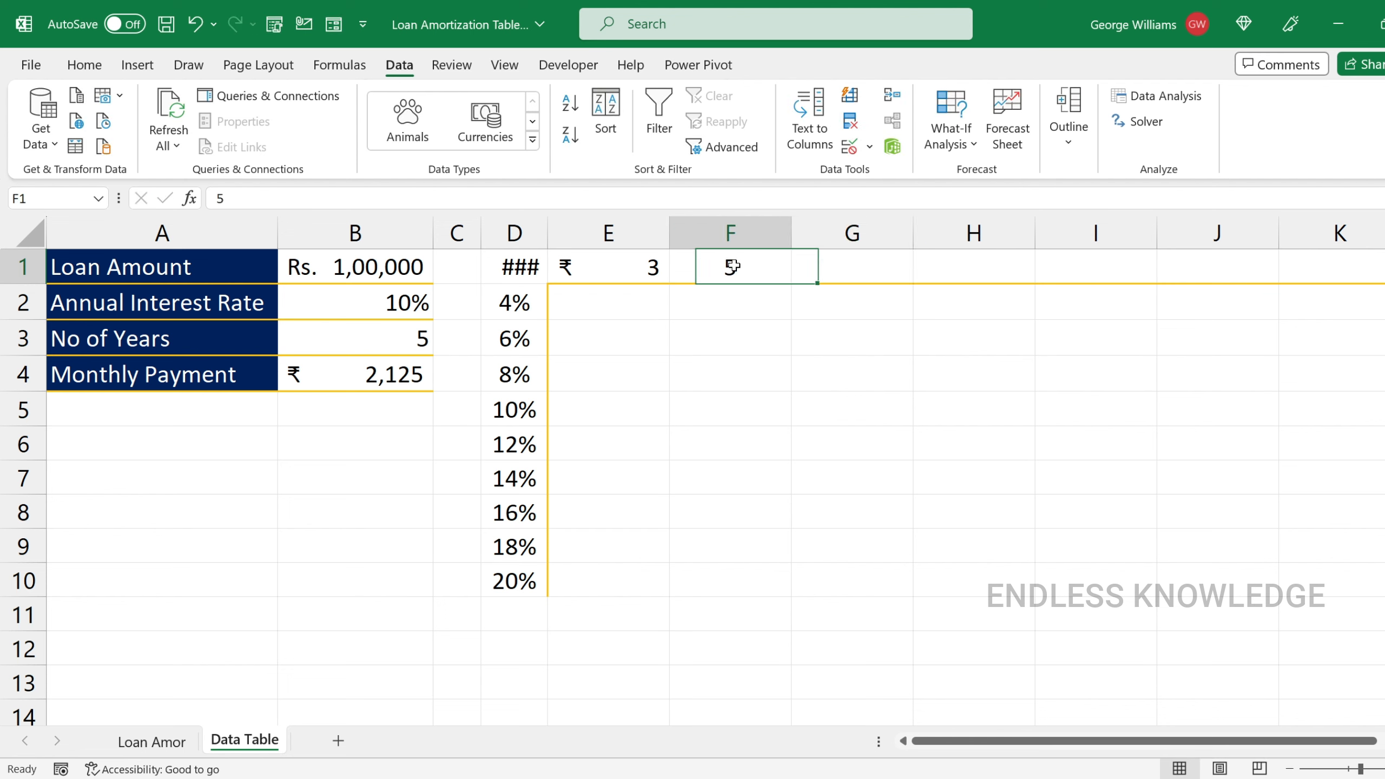
pyautogui.click(78, 66)
pyautogui.click(75, 145)
pyautogui.click(585, 269)
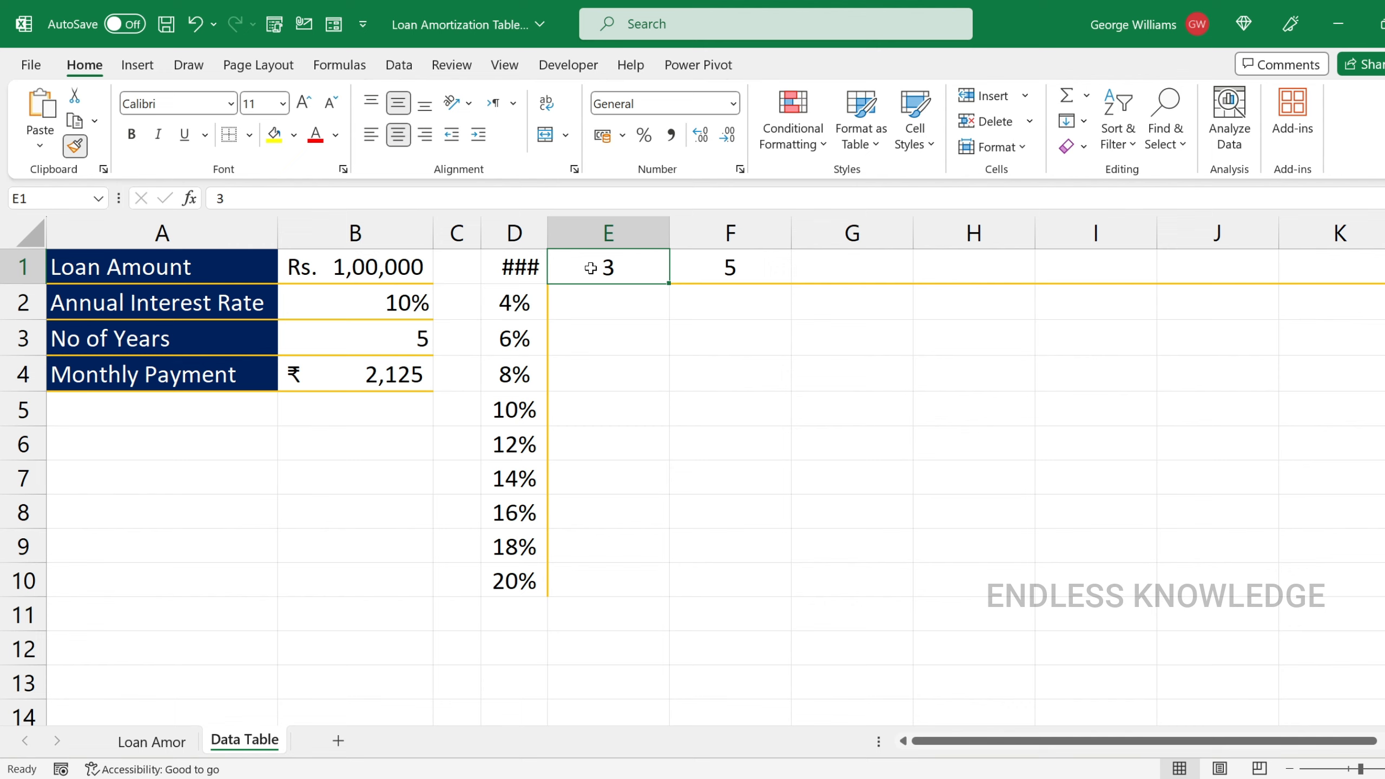
pyautogui.click(717, 272)
pyautogui.moveTo(635, 267); pyautogui.dragTo(1341, 285)
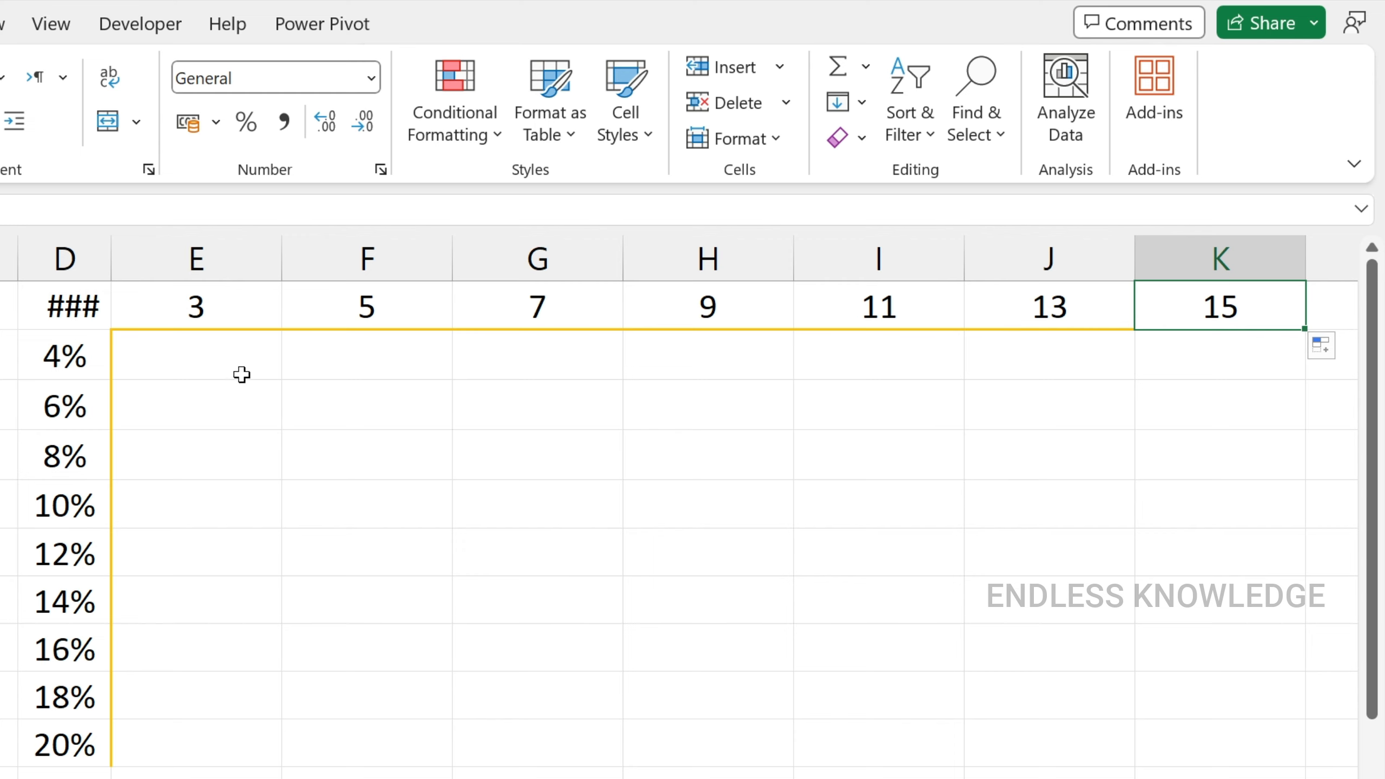
# - Examine how the empty grid E2:K10 pairs each interest rate in column D with each loan term in row 1
pyautogui.moveTo(602, 304); pyautogui.dragTo(1328, 383)
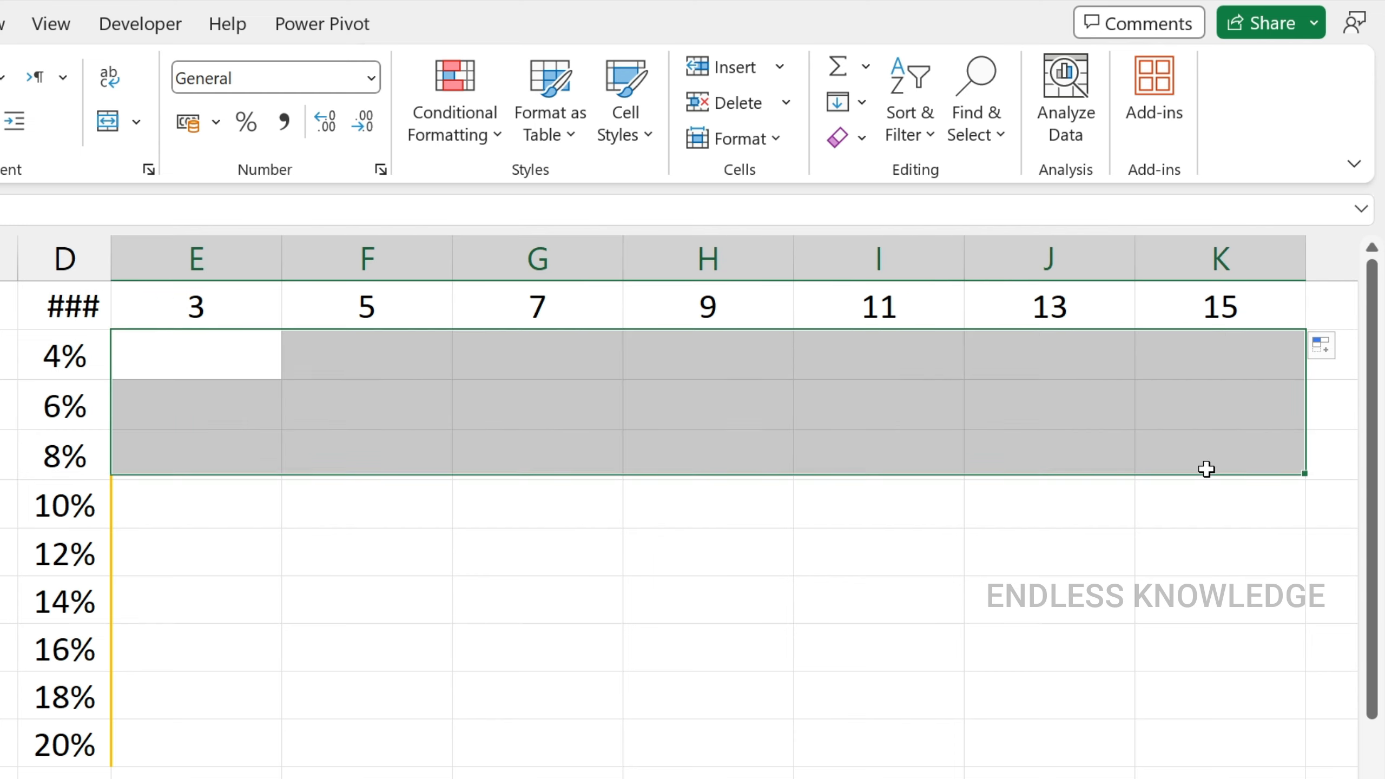
pyautogui.moveTo(1206, 469); pyautogui.dragTo(1209, 734)
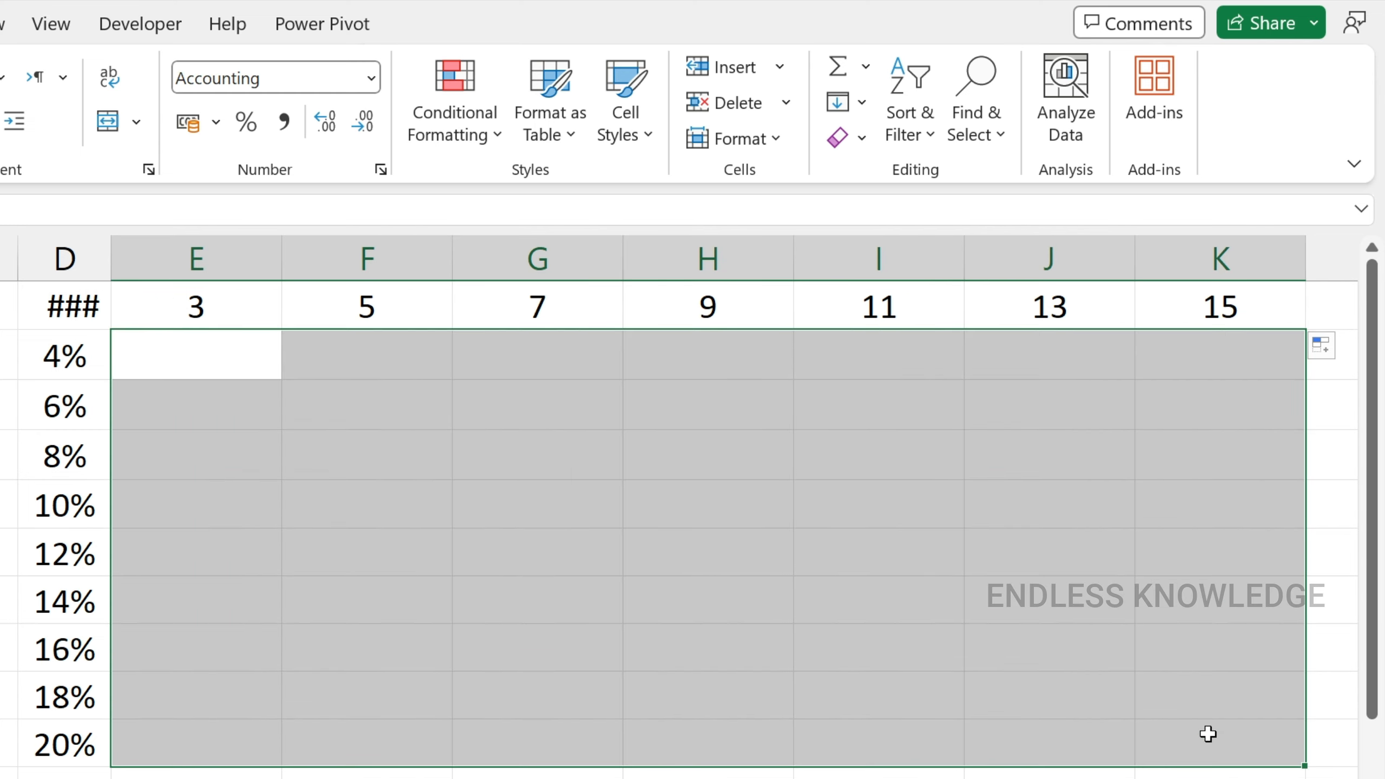
pyautogui.click(70, 360)
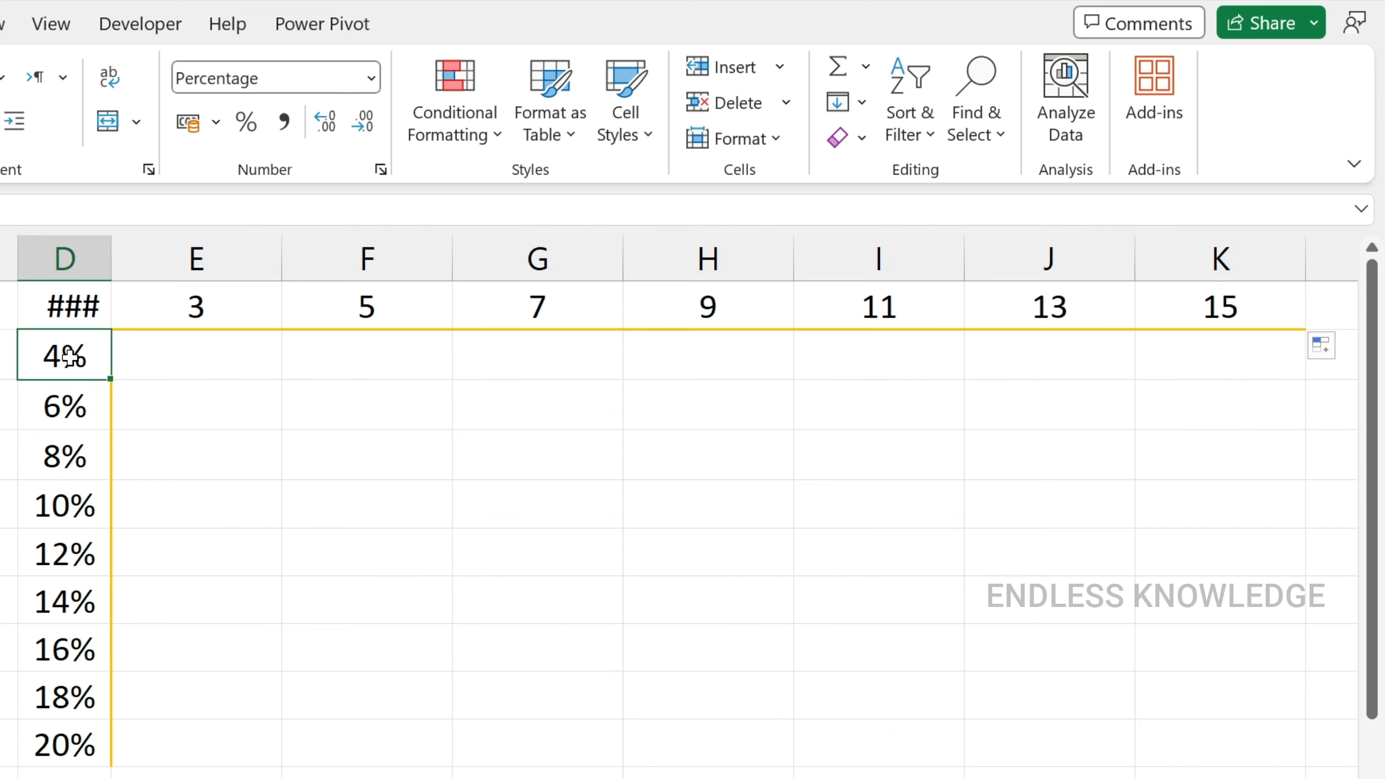
pyautogui.click(245, 311)
pyautogui.click(203, 356)
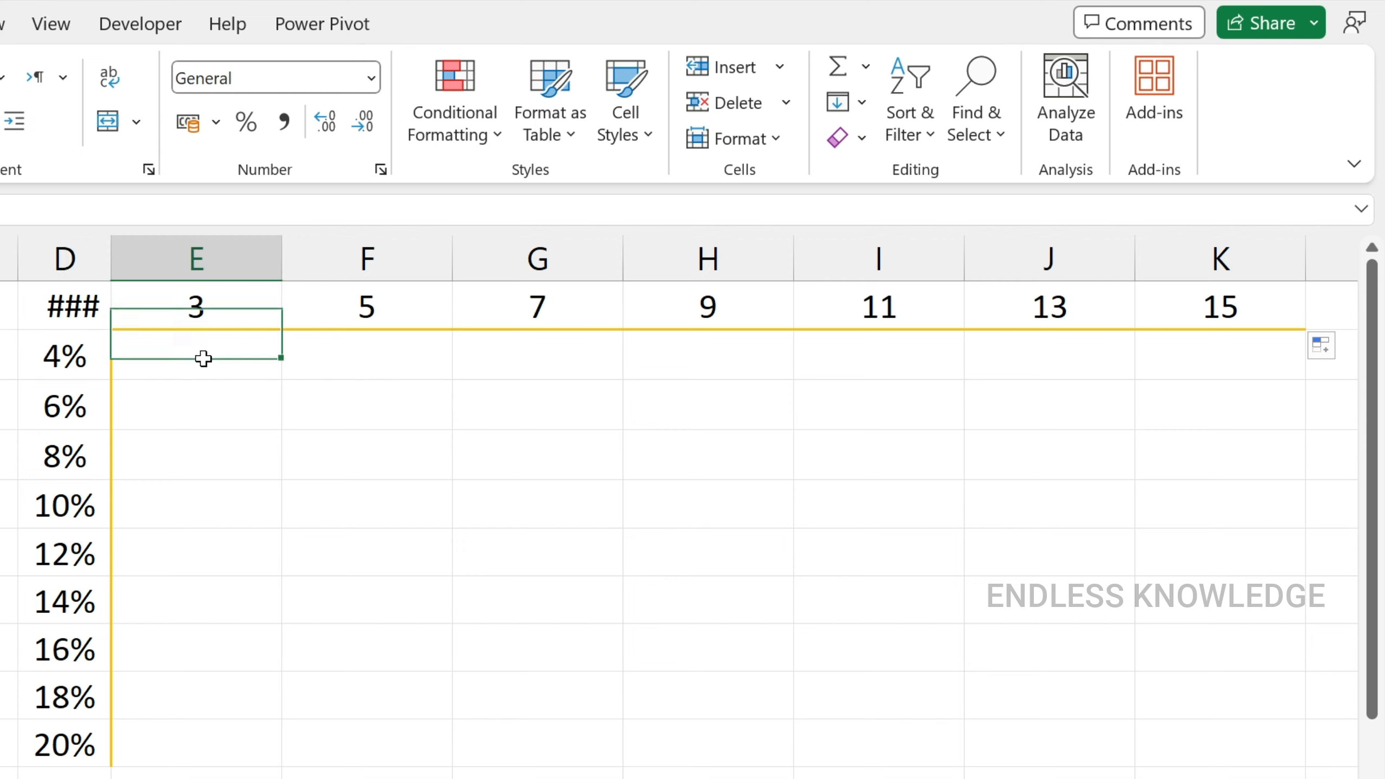
pyautogui.click(64, 352)
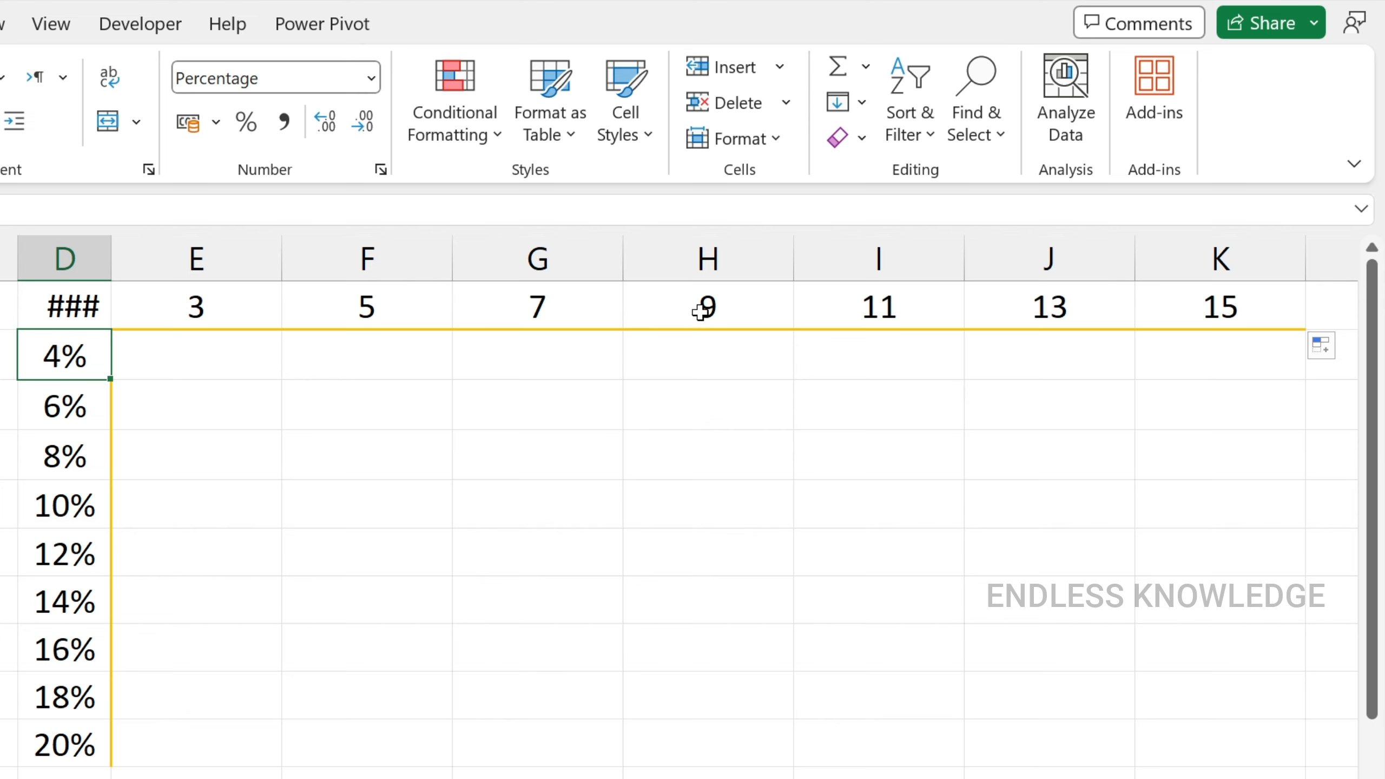
pyautogui.click(709, 365)
pyautogui.click(55, 505)
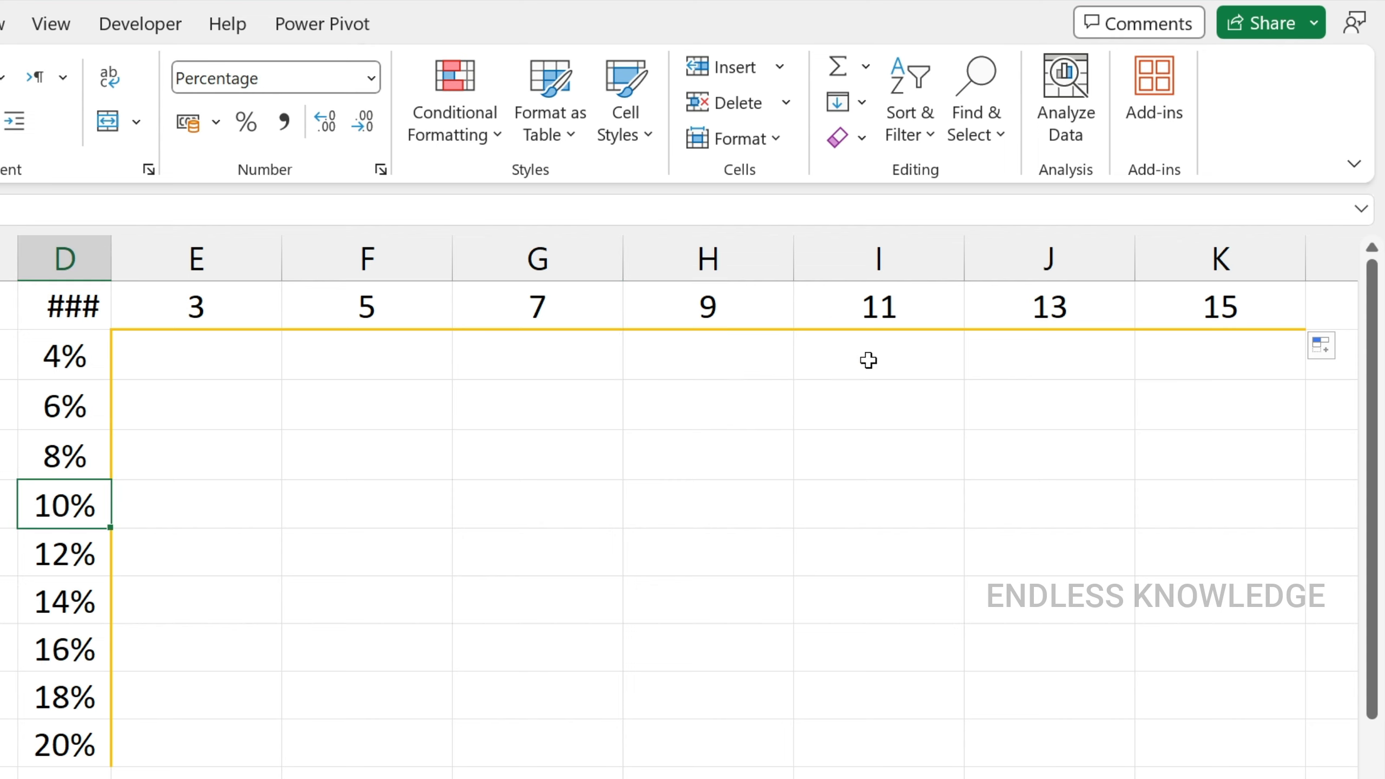
pyautogui.click(881, 514)
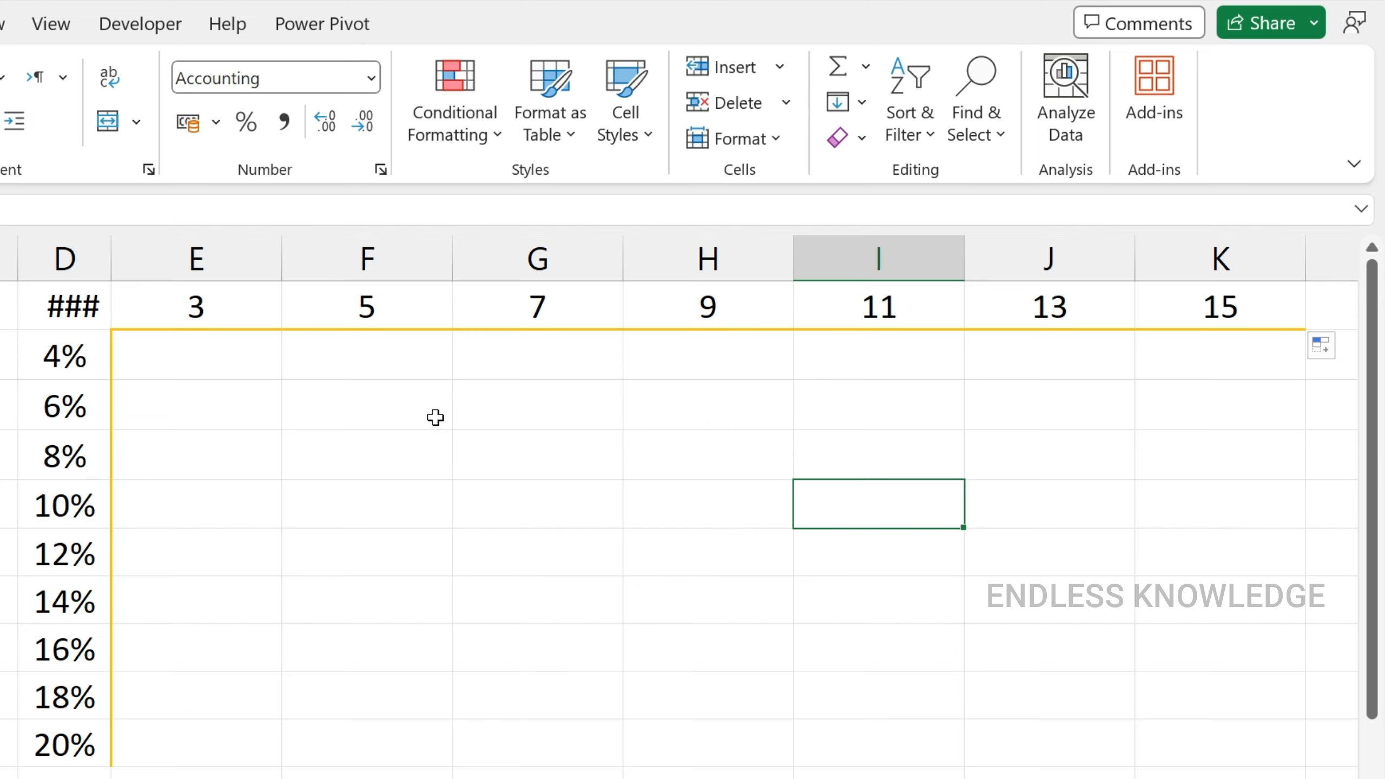
# - Create a two-variable data table over D1:K10 with B3 as the row input cell and B2 as the column input cell
pyautogui.moveTo(93, 310); pyautogui.dragTo(1196, 736)
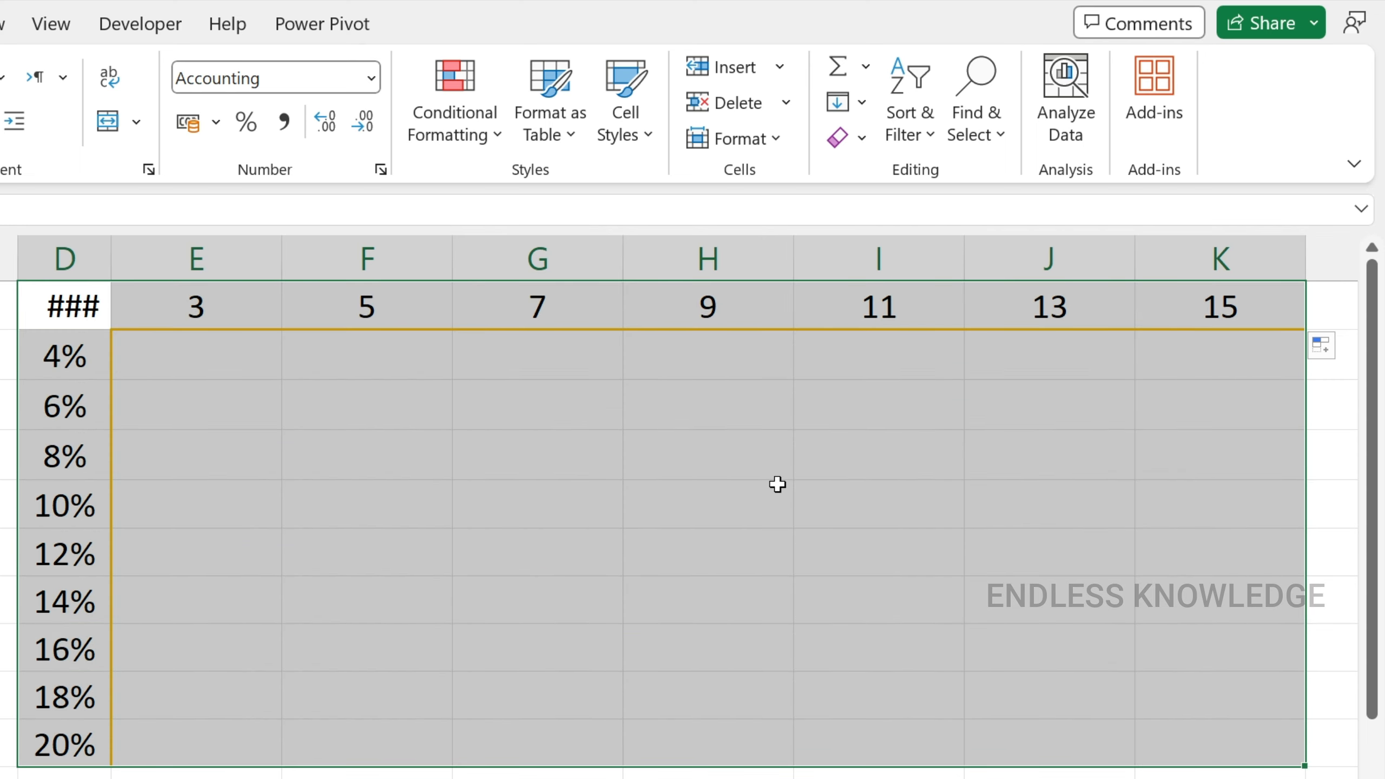
pyautogui.click(8, 25)
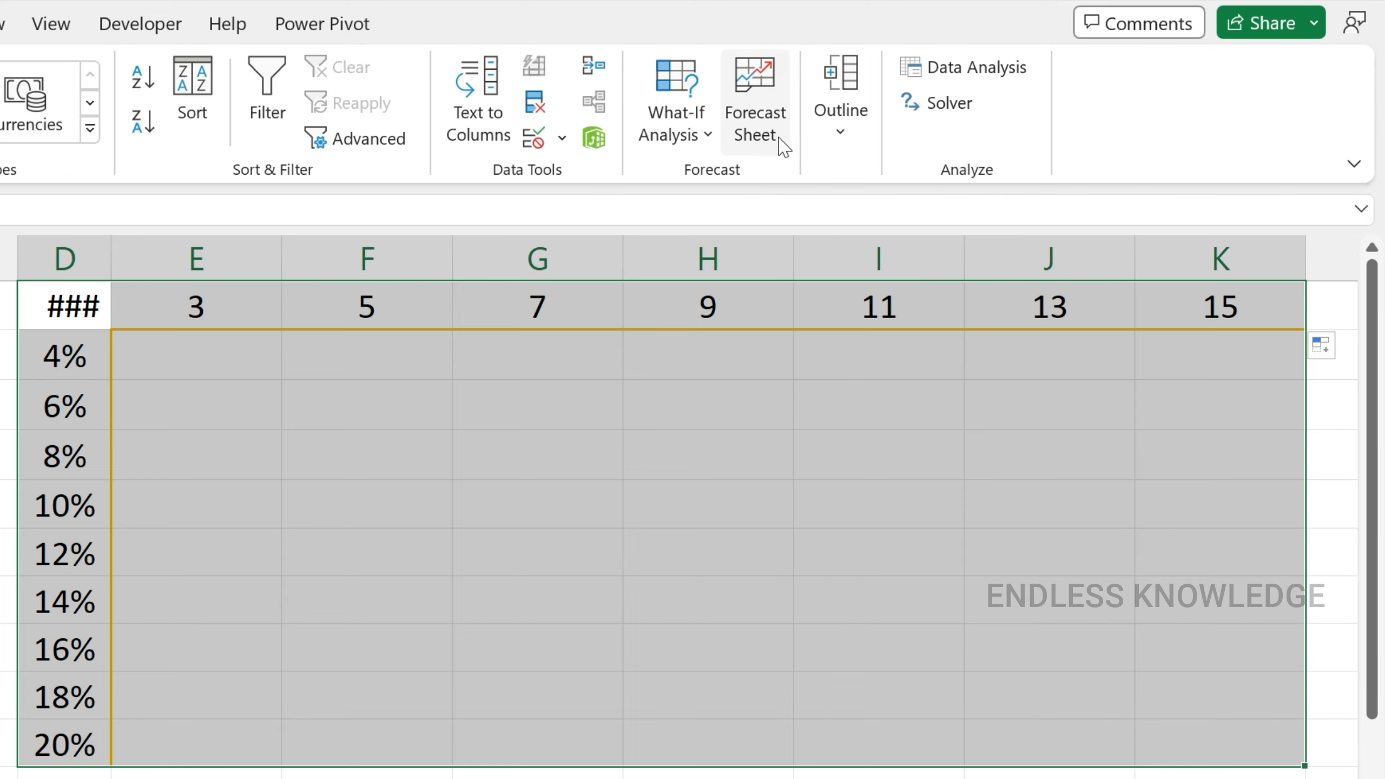
pyautogui.click(705, 132)
pyautogui.click(727, 264)
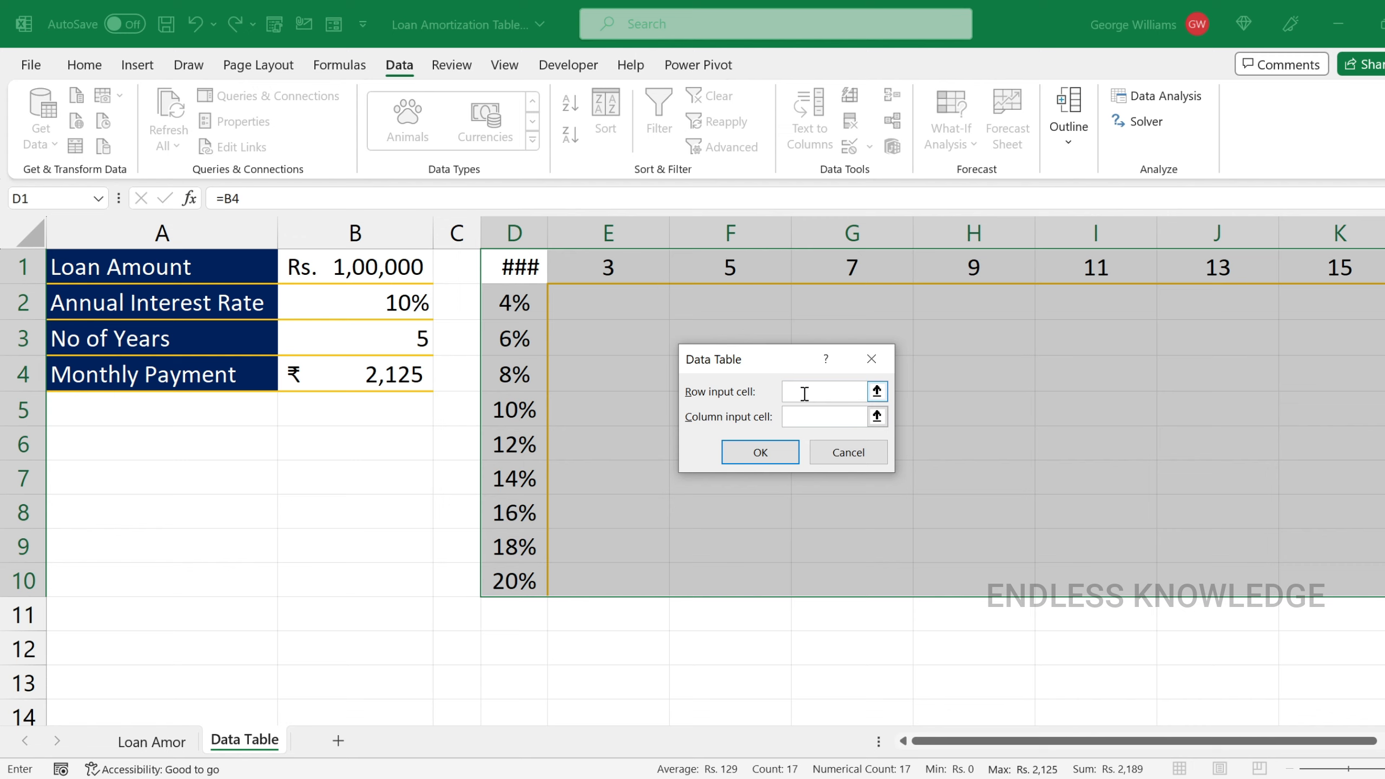
pyautogui.click(416, 343)
pyautogui.click(810, 417)
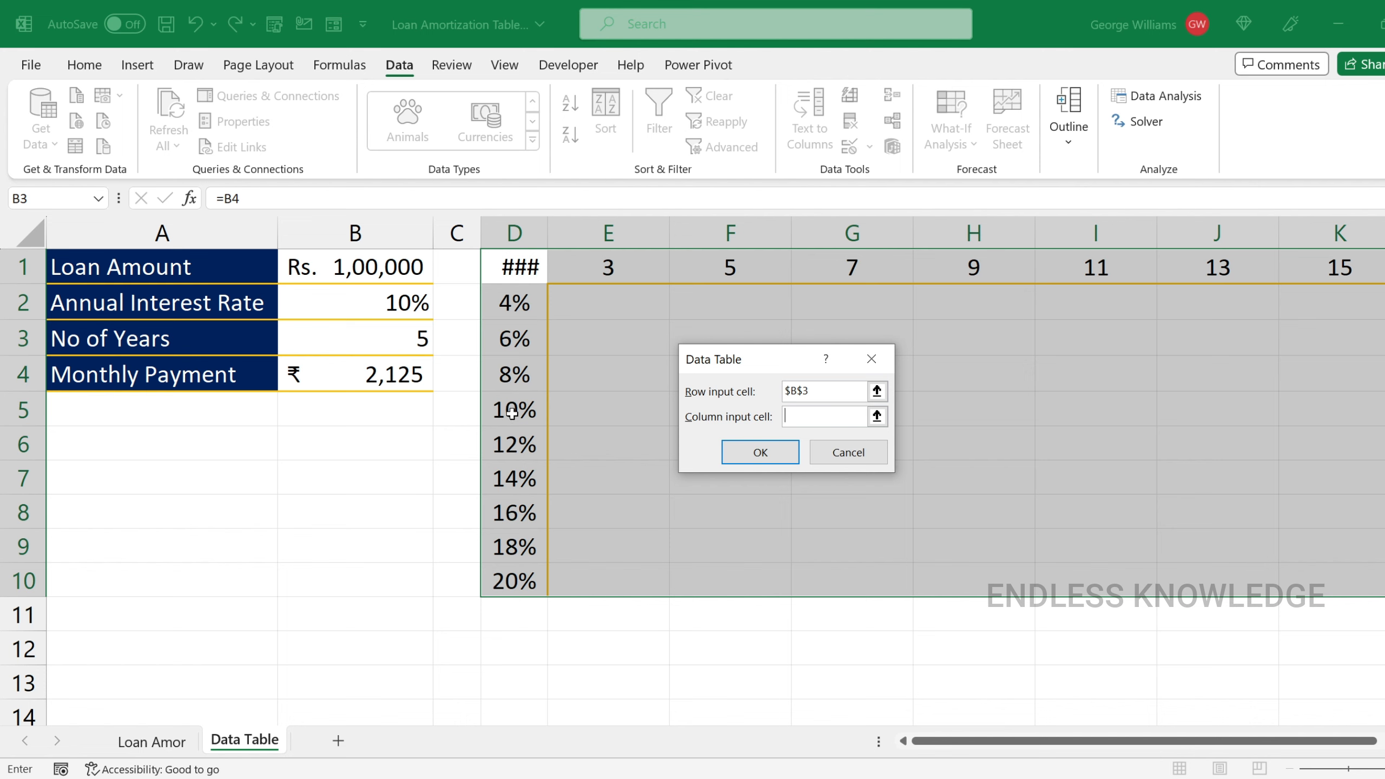
pyautogui.click(393, 302)
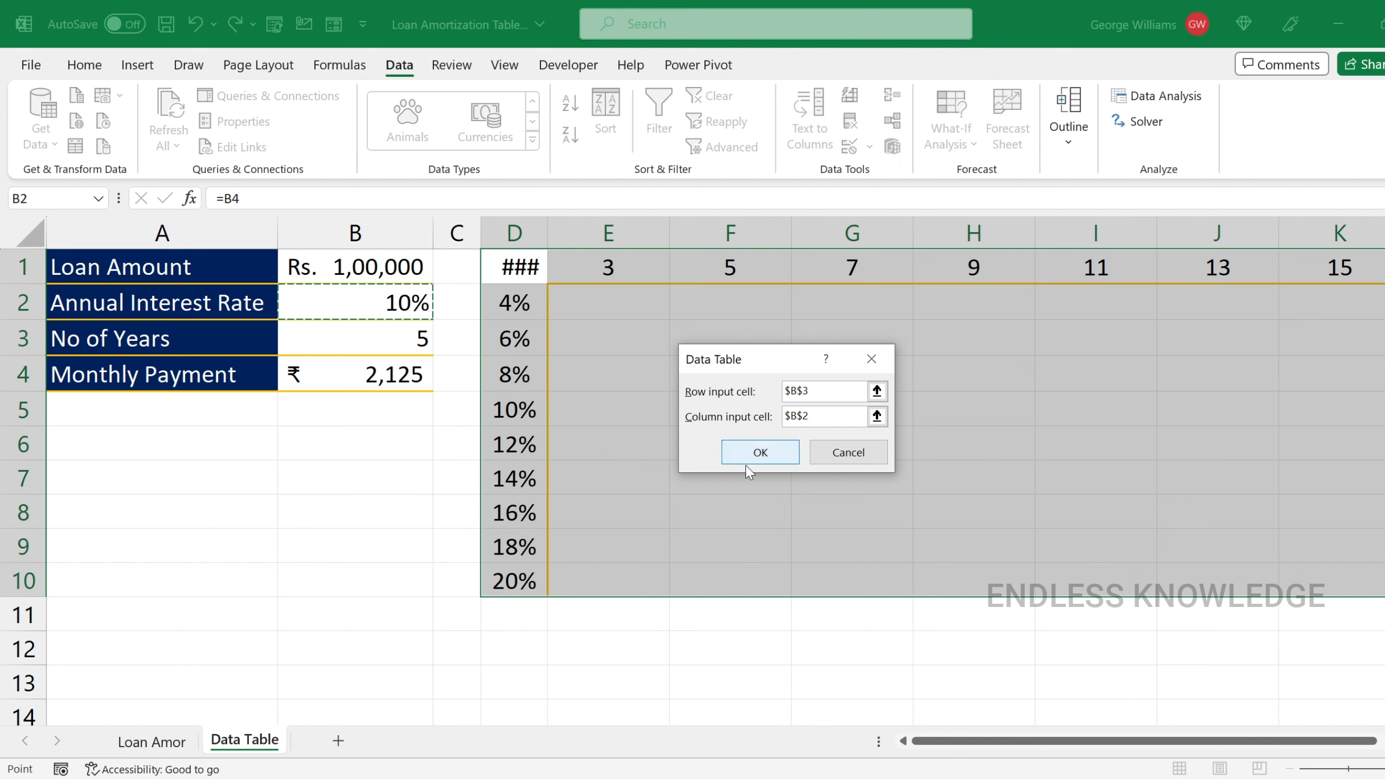
pyautogui.click(759, 458)
pyautogui.click(622, 362)
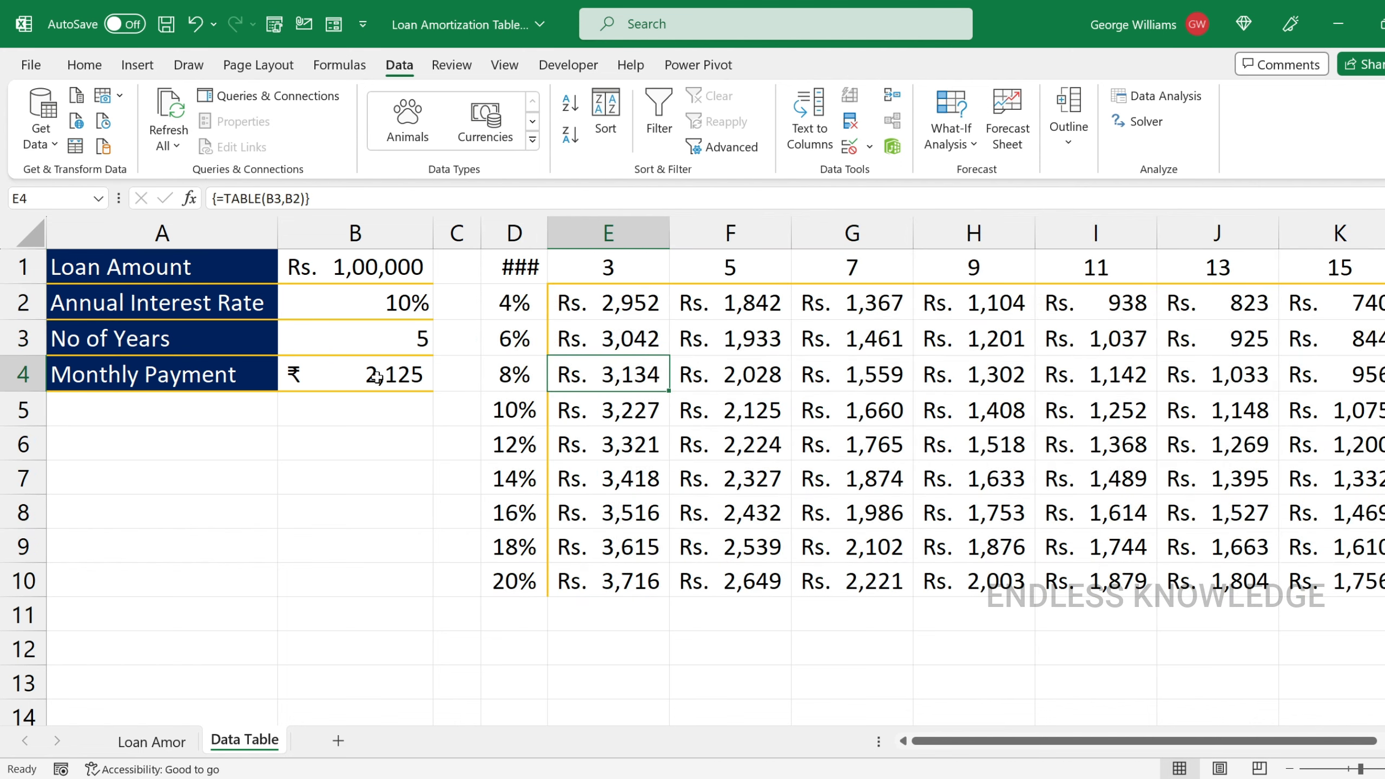
# - Highlight row 5 and column F to compare the table's 10%, 5-year payment with the monthly payment in B4
pyautogui.click(80, 409)
pyautogui.hotkey('shift', 'space')
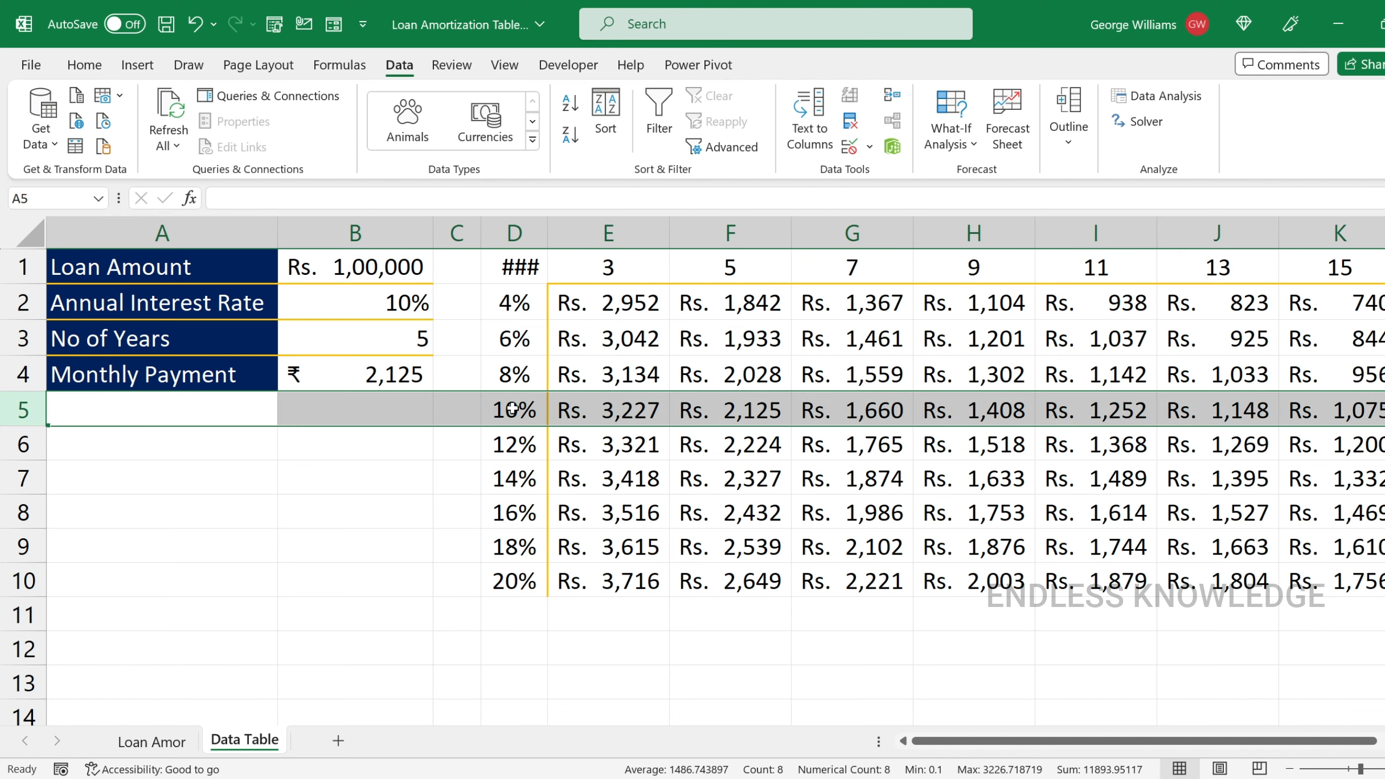
pyautogui.keyDown('ctrl'); pyautogui.click(745, 232); pyautogui.keyUp('ctrl')
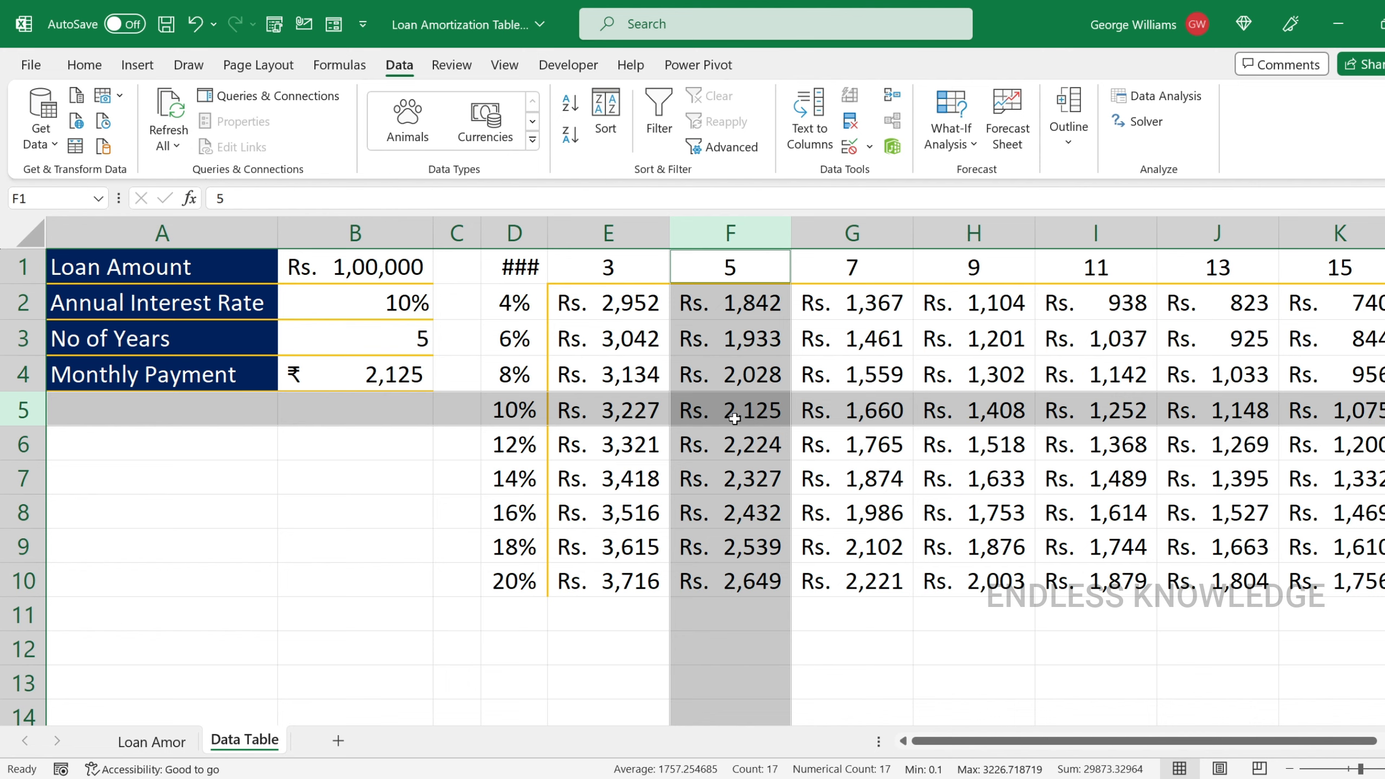
# - Try showing the payments in E2:K10 with two decimal places, and undo both decimal increases
pyautogui.moveTo(618, 309); pyautogui.dragTo(1336, 581)
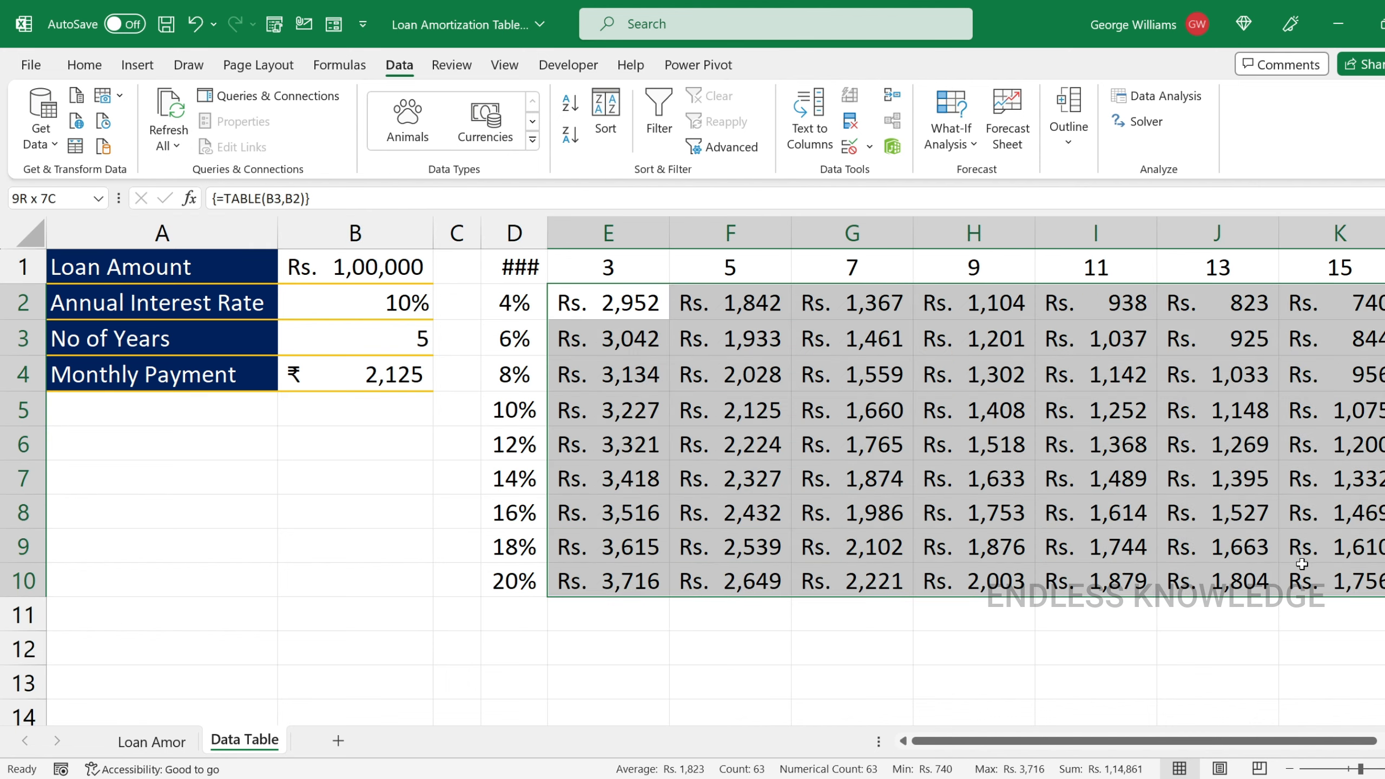
pyautogui.click(84, 65)
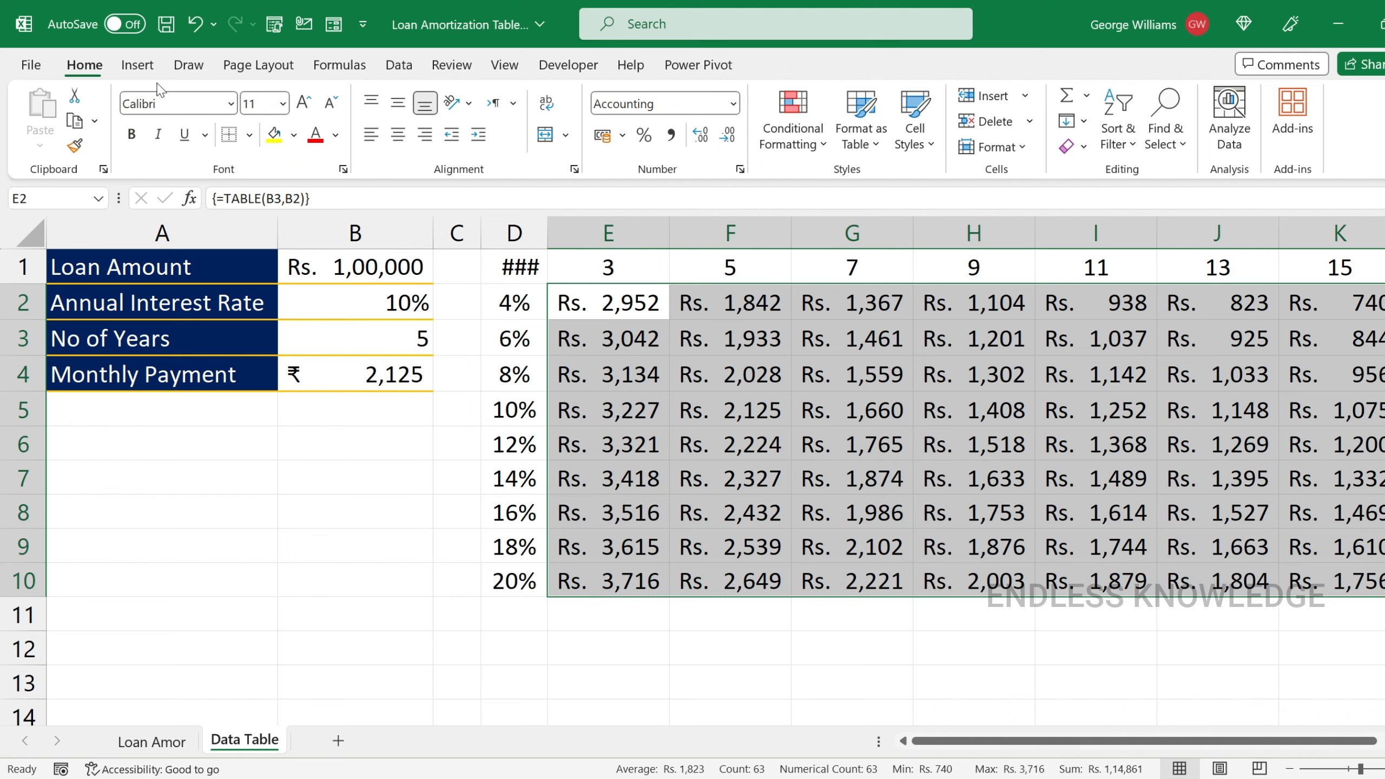
pyautogui.click(701, 136)
pyautogui.click(701, 136)
pyautogui.click(703, 387)
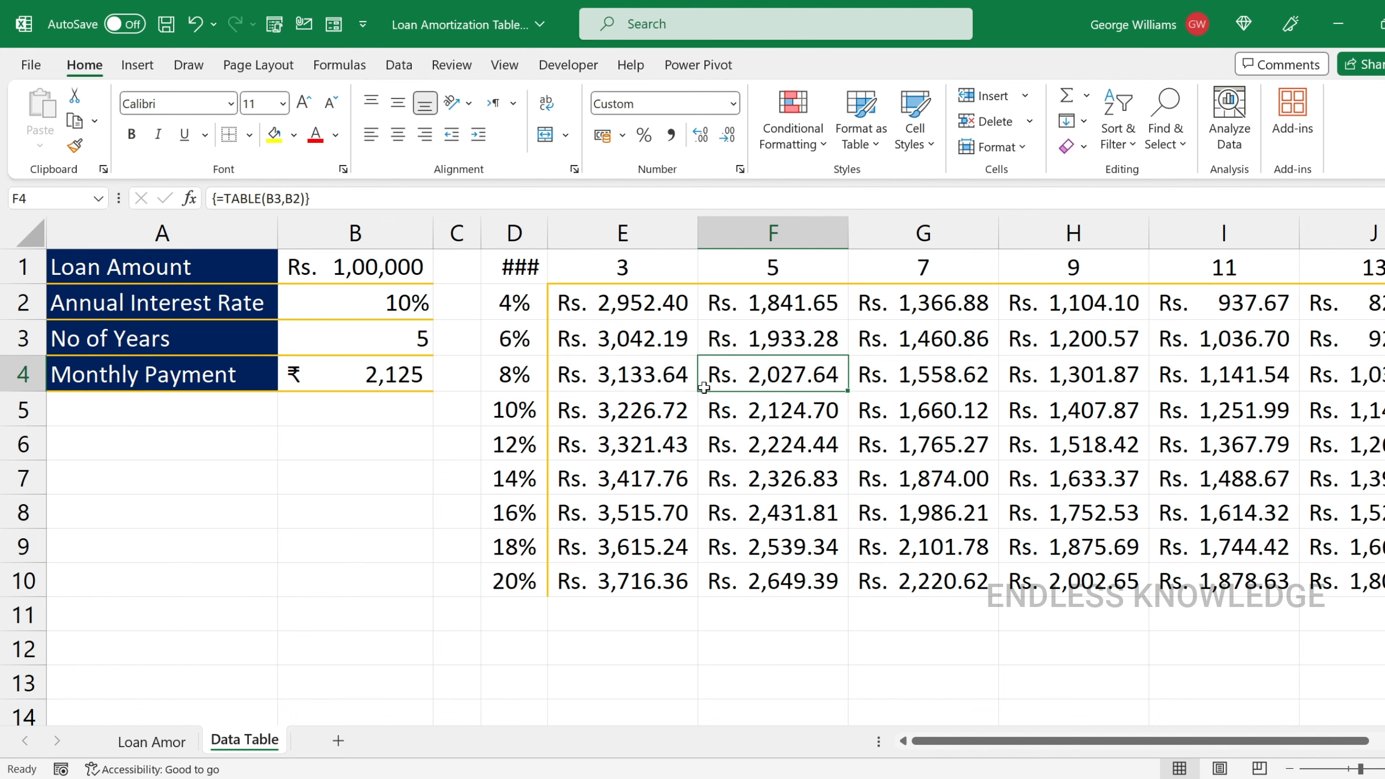
pyautogui.hotkey('ctrl', 'z')
pyautogui.hotkey('ctrl', 'z')
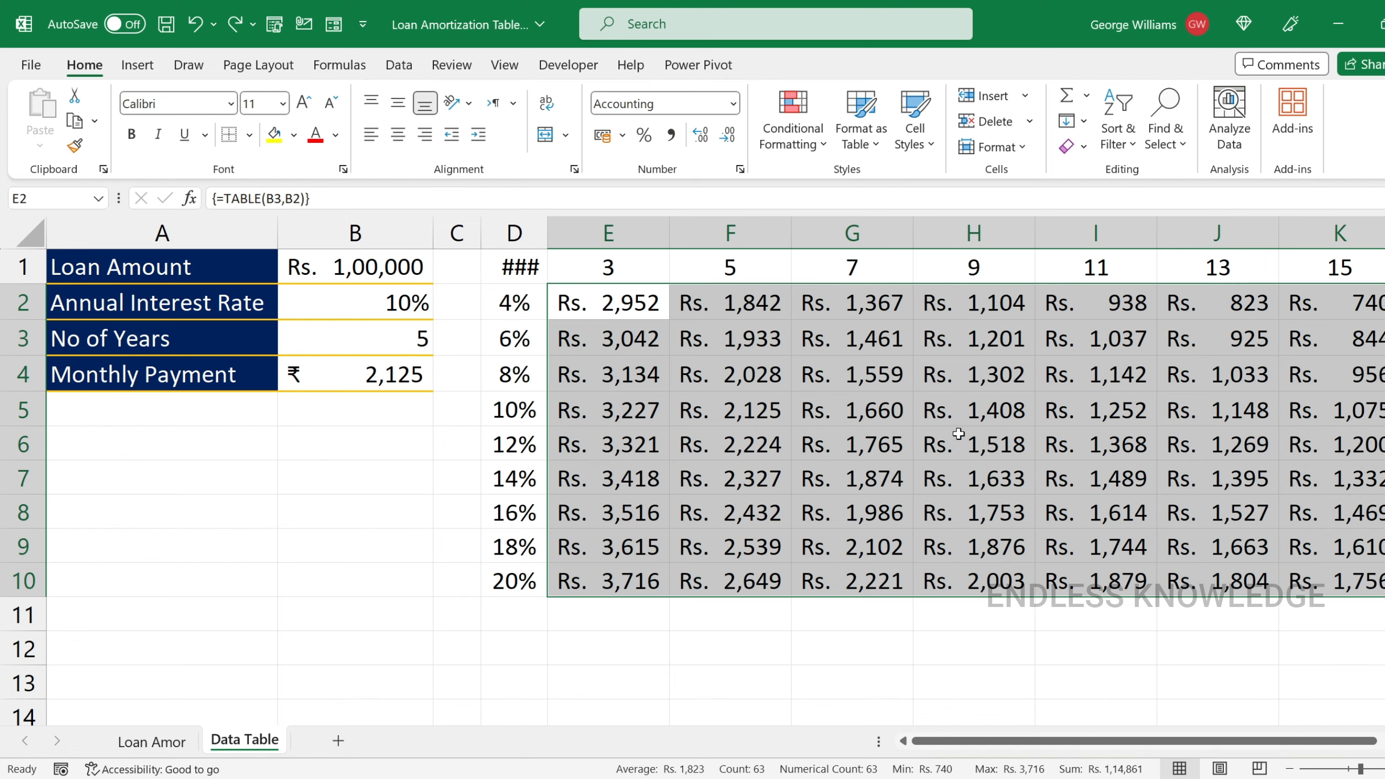
# - Try to overwrite the single data table result in G6 with 5
pyautogui.click(866, 445)
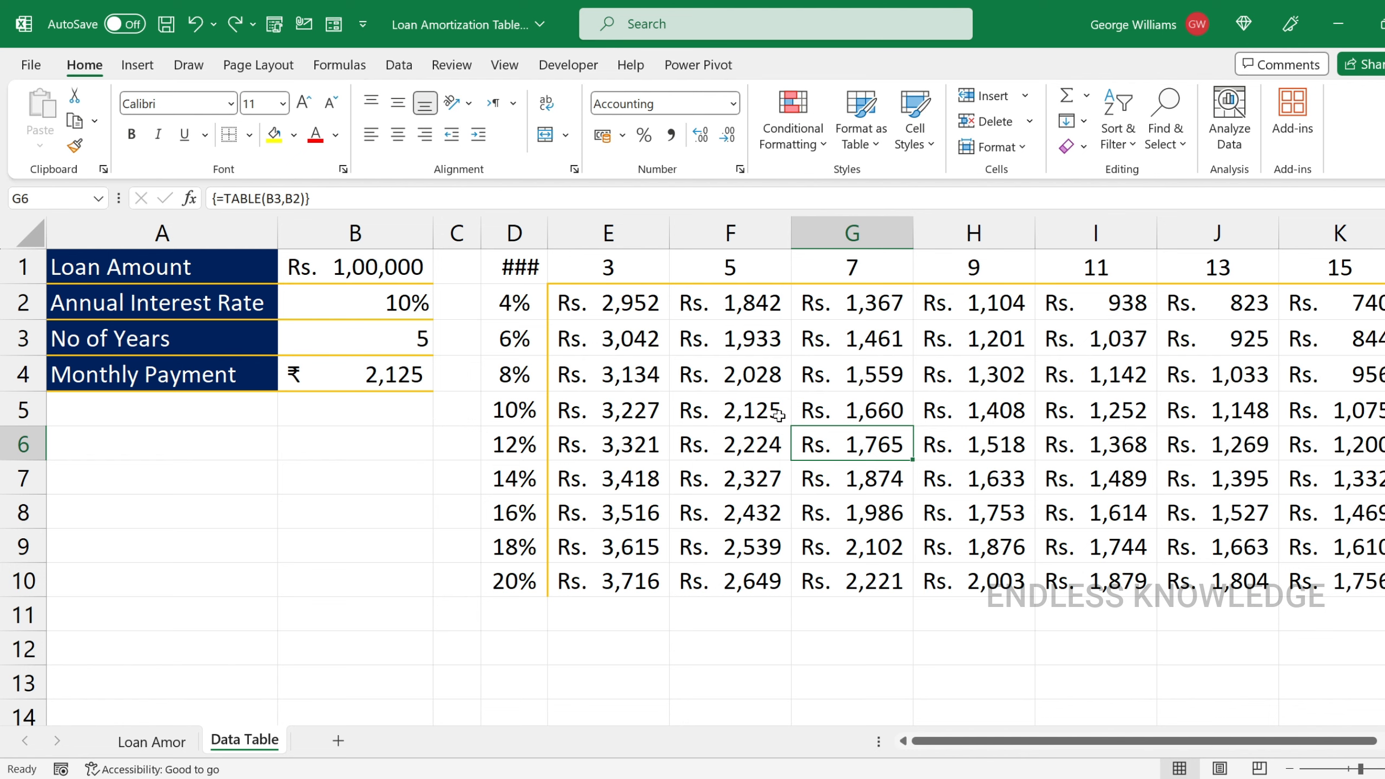
pyautogui.write('5')
pyautogui.press('Return')
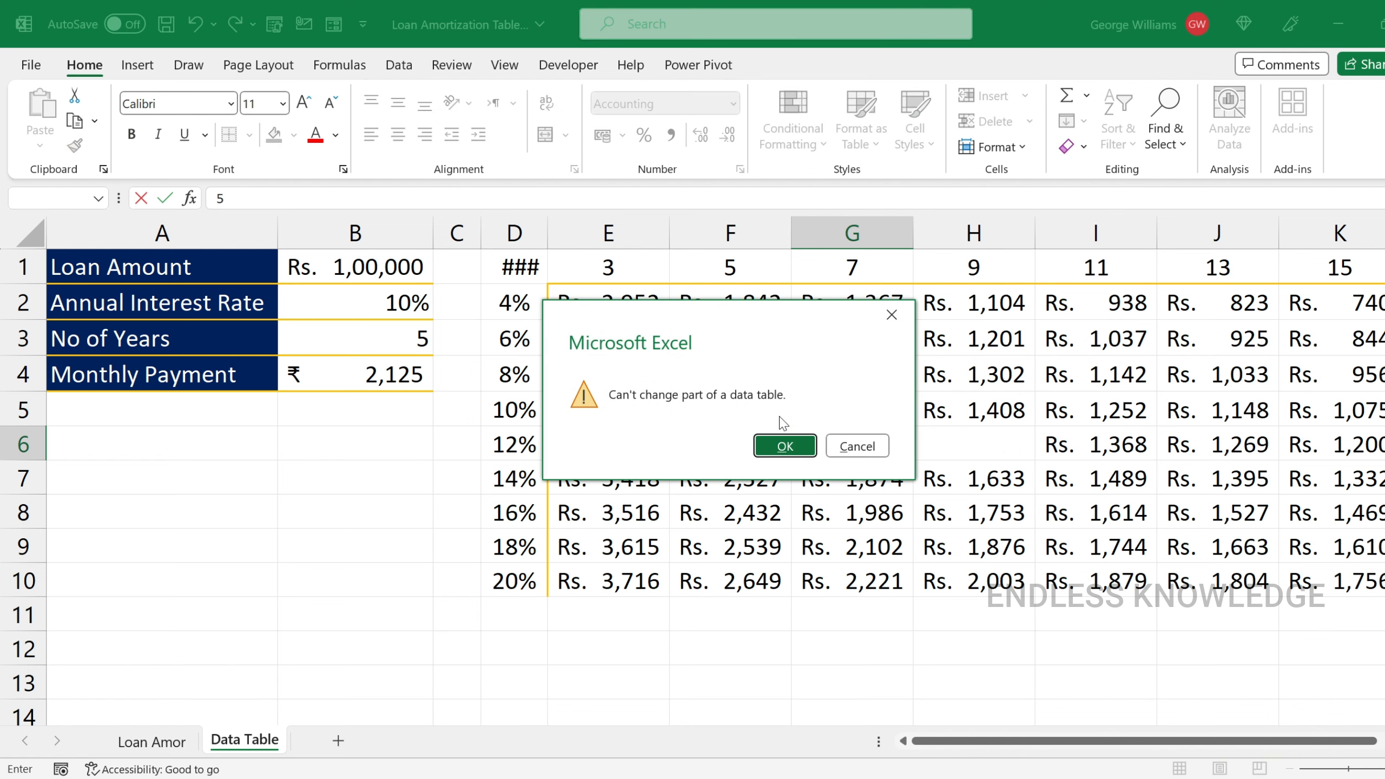
pyautogui.click(857, 444)
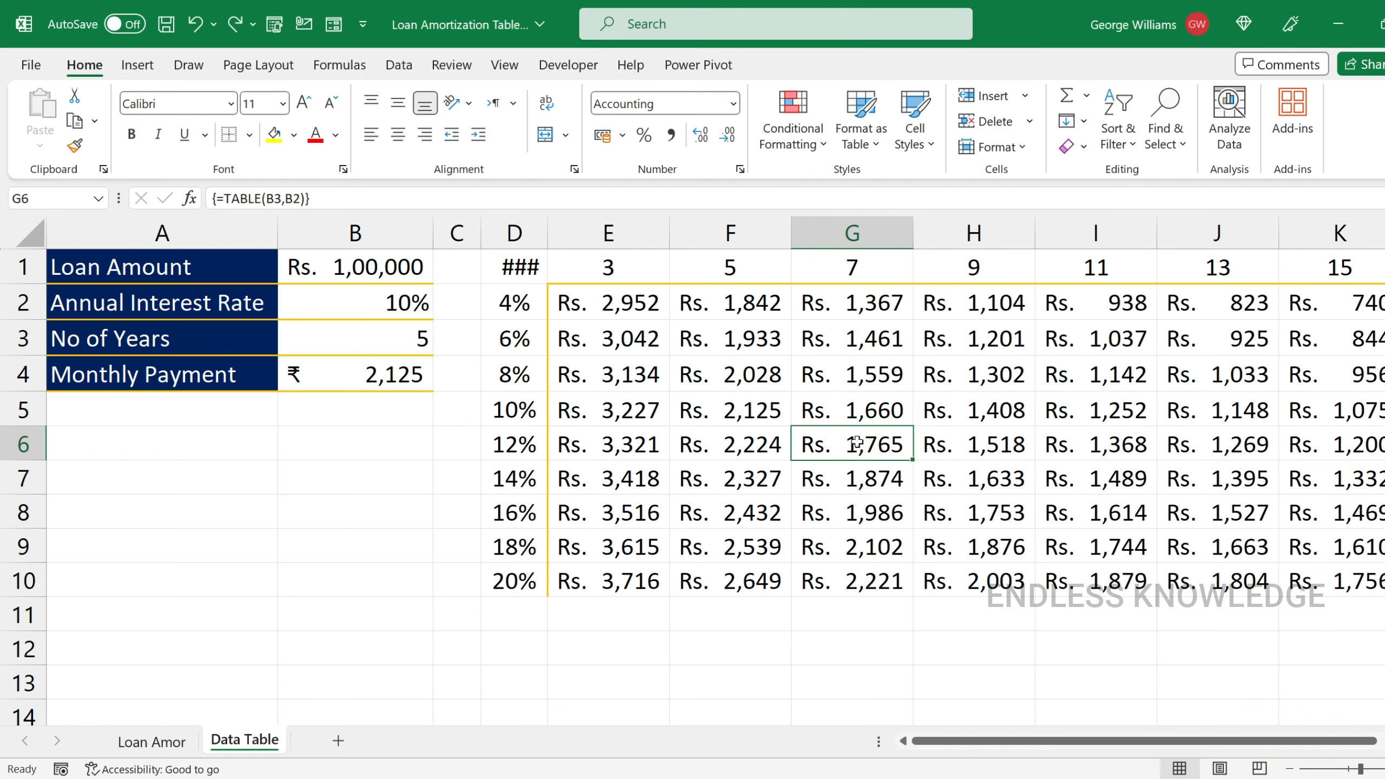
# - Change the loan term in F1 to 6 and extend the series in steps of 3 across to 21 in K1
pyautogui.moveTo(924, 263); pyautogui.dragTo(1331, 266)
pyautogui.click(625, 266)
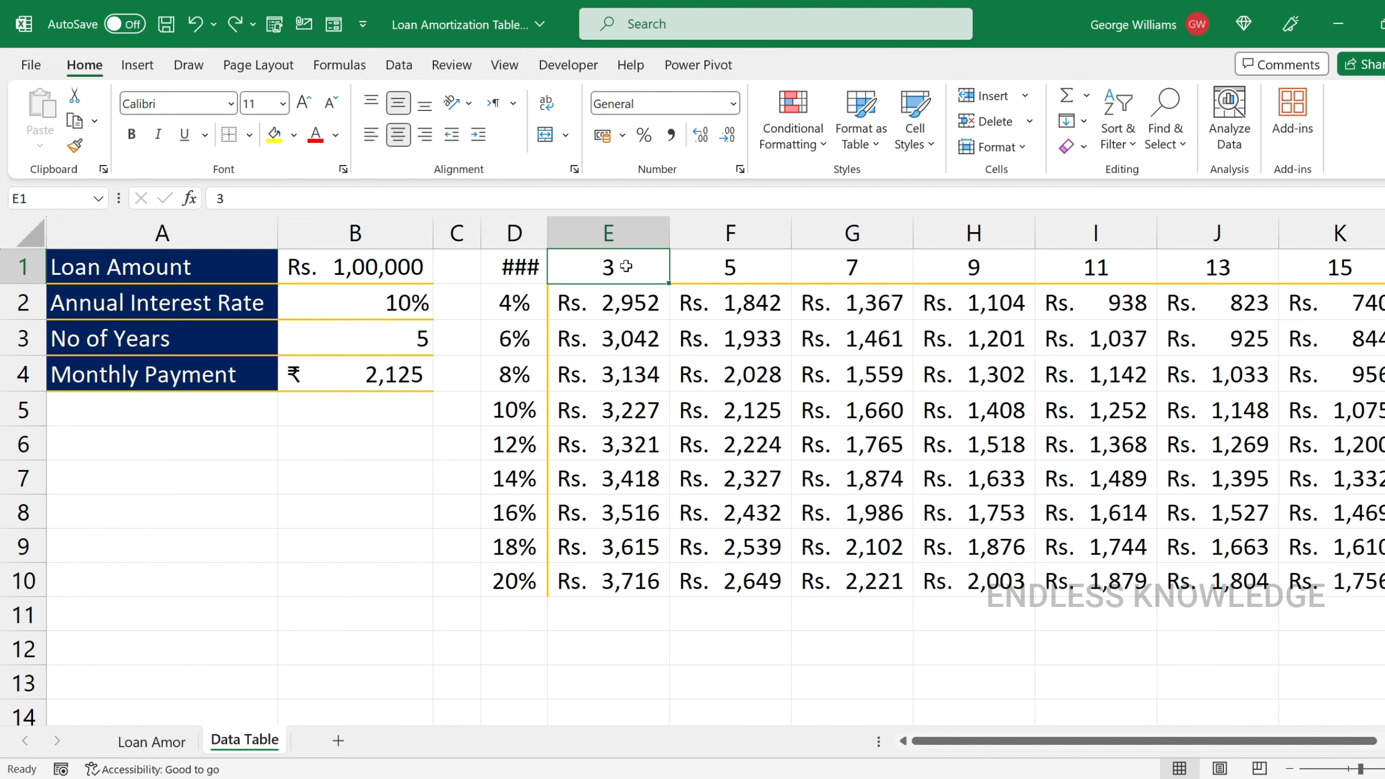
pyautogui.click(730, 264)
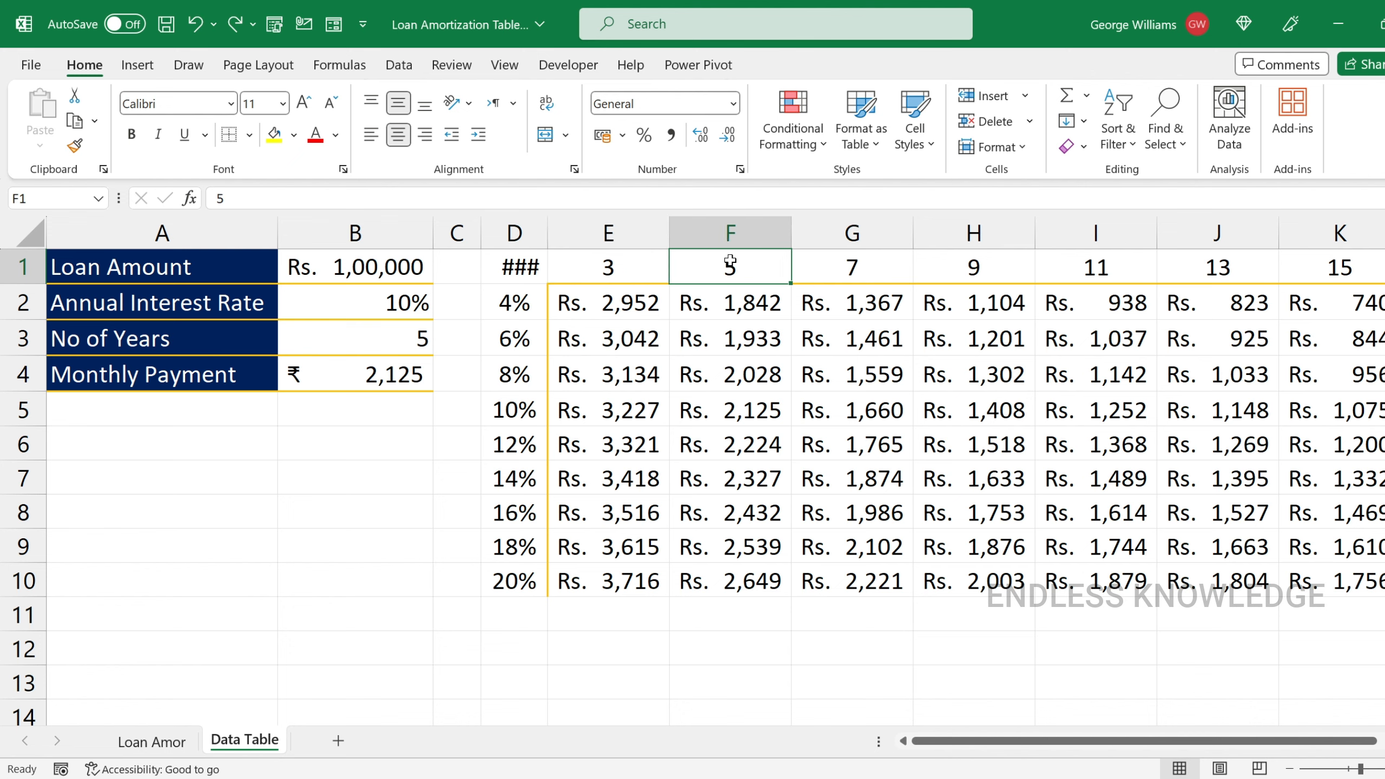
pyautogui.write('6')
pyautogui.press('Return')
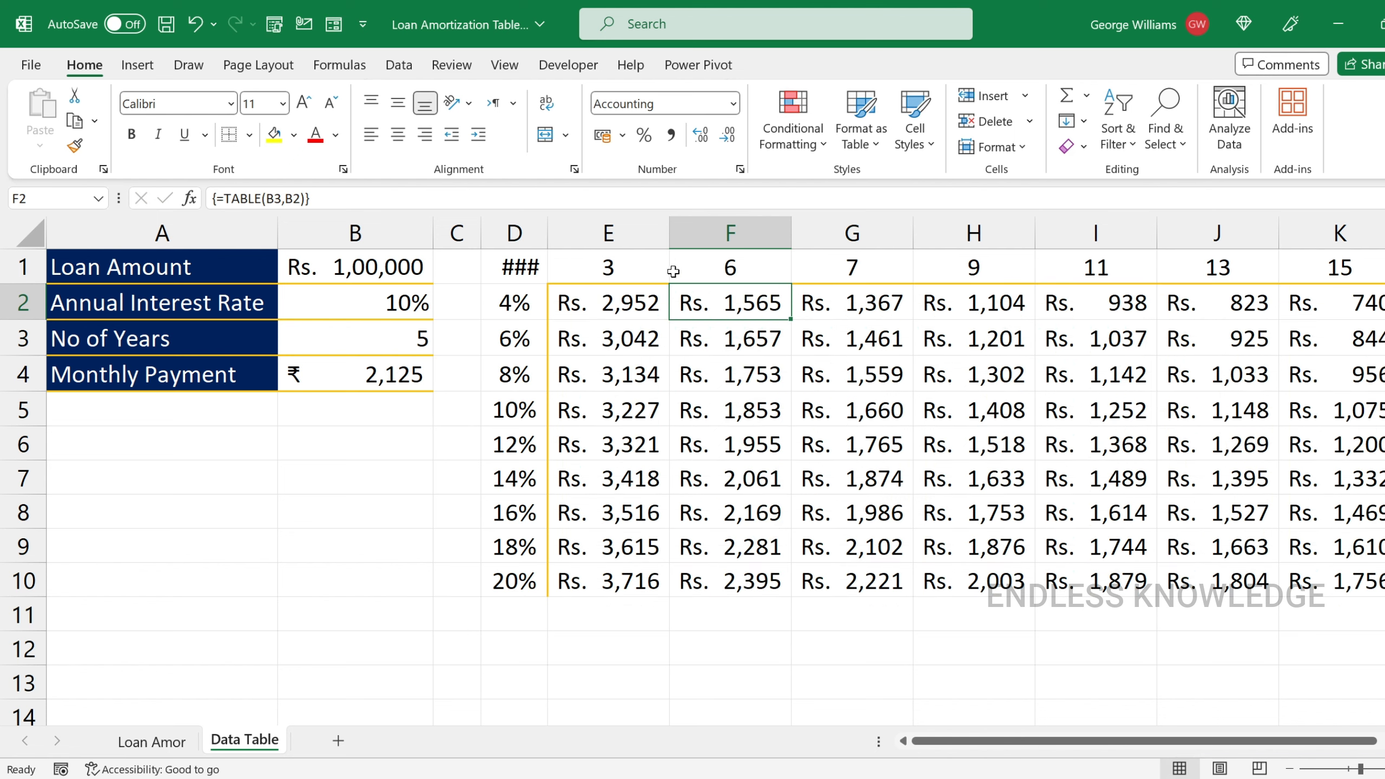
pyautogui.moveTo(634, 265); pyautogui.dragTo(1359, 279)
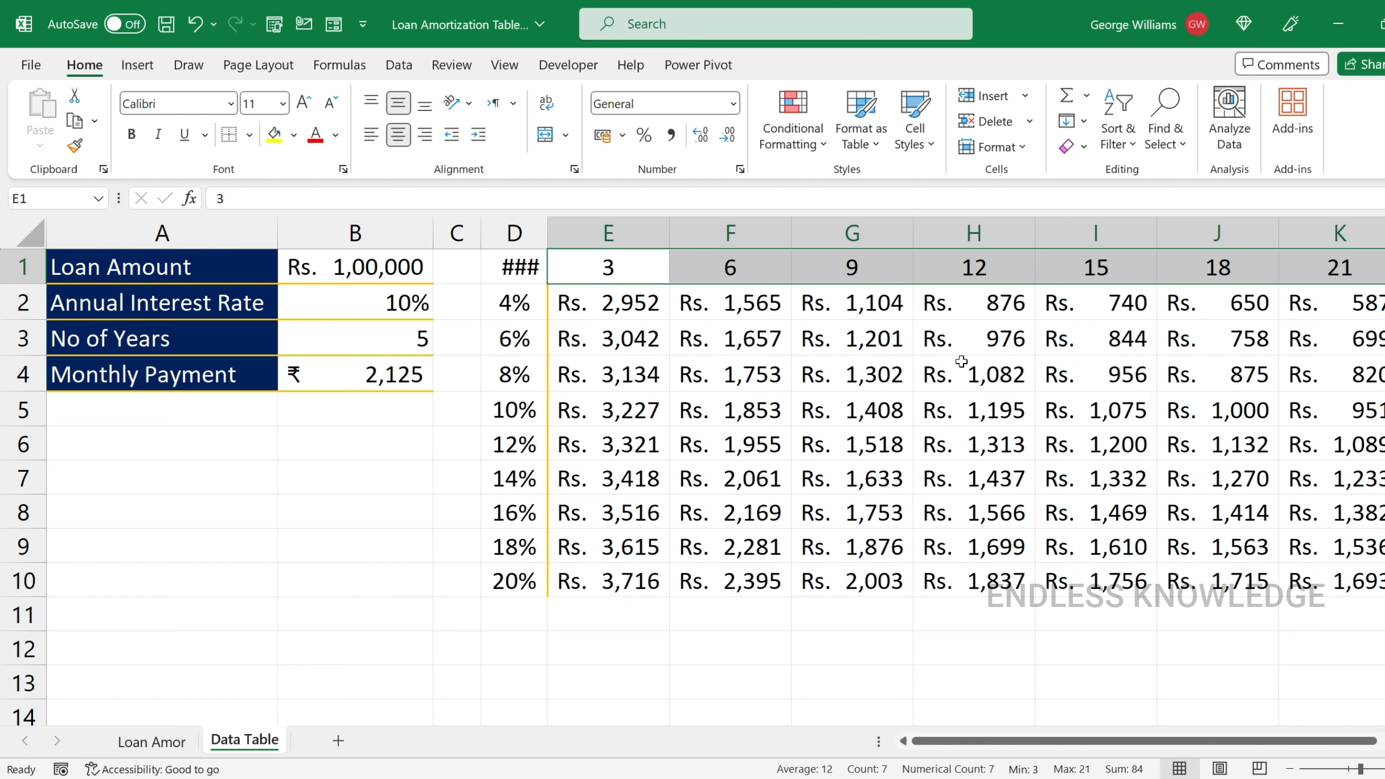
pyautogui.click(654, 314)
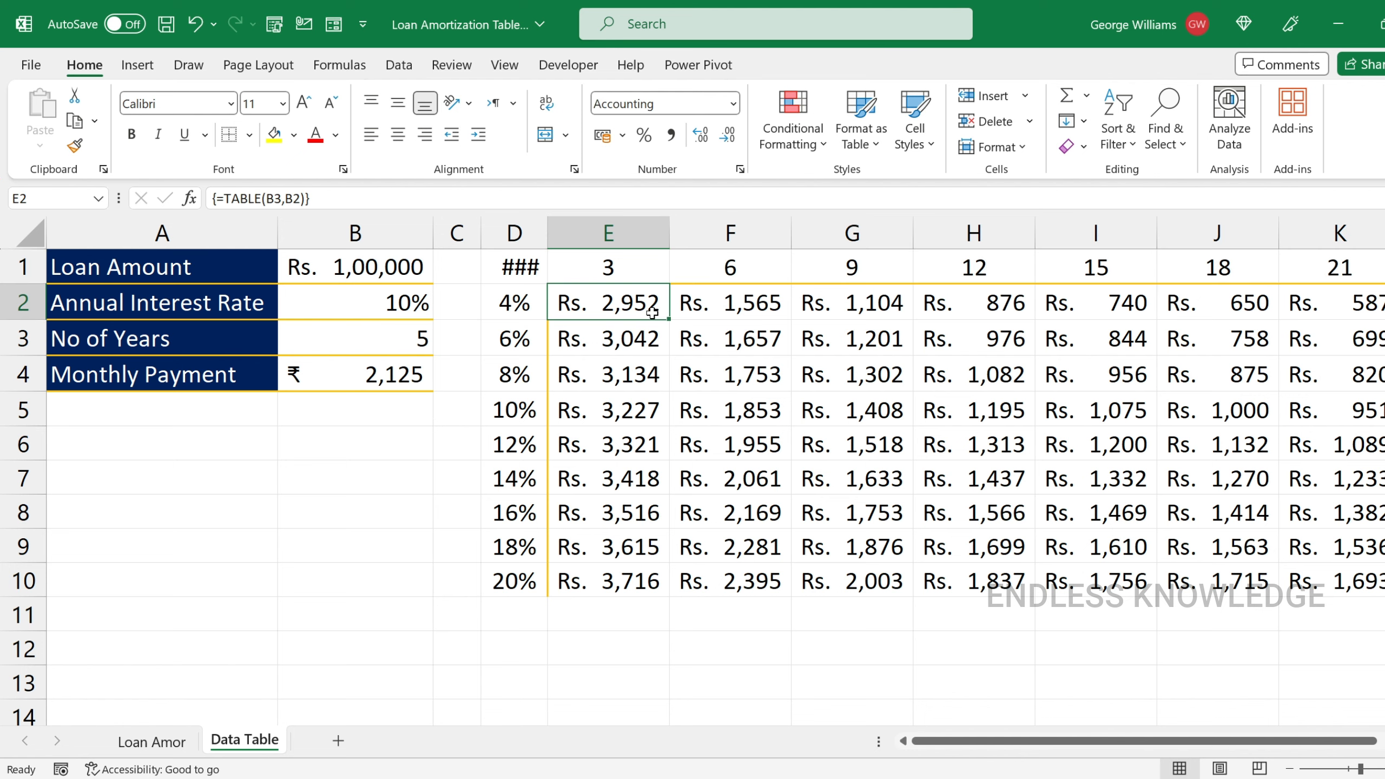
# - Change the loan amount in B1 to 500000 and auto-fit the width of column E
pyautogui.click(383, 271)
pyautogui.doubleClick(351, 269)
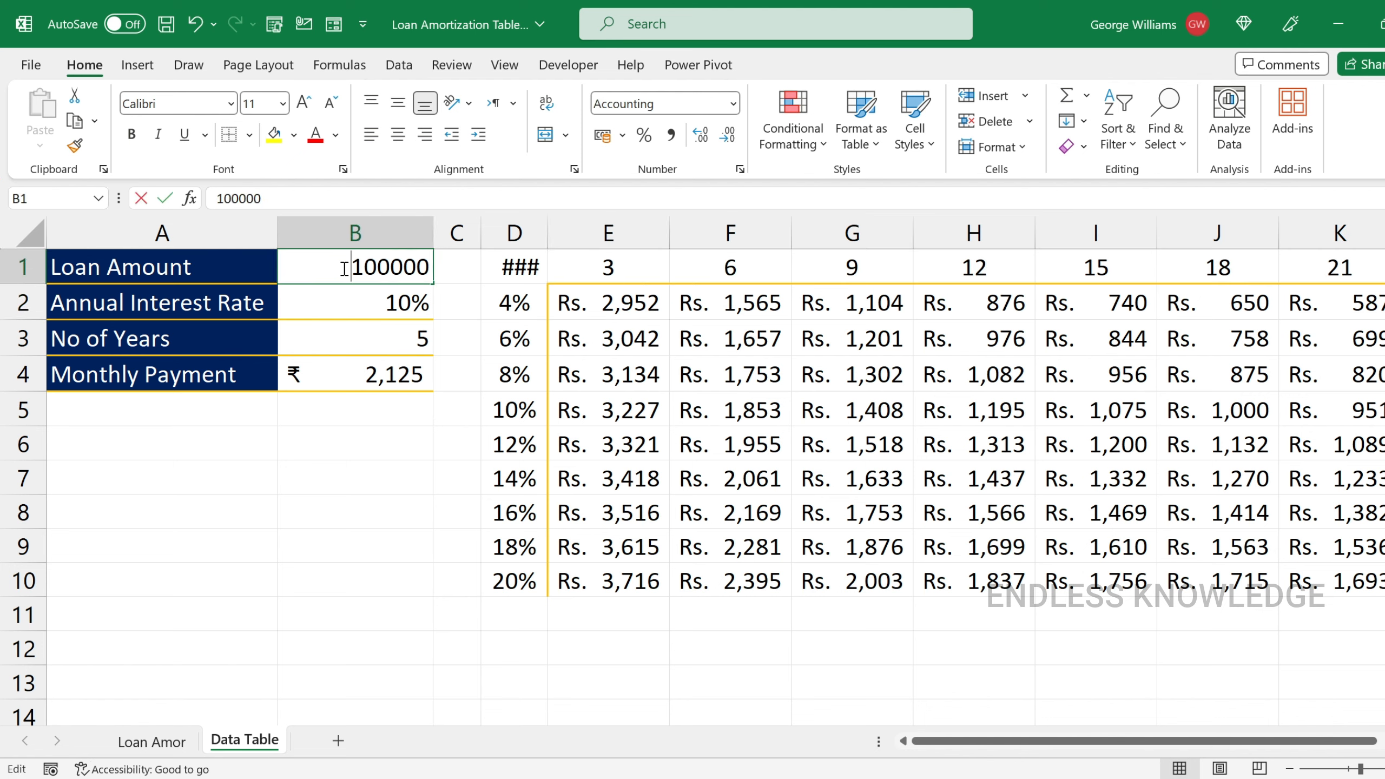
pyautogui.press('Delete')
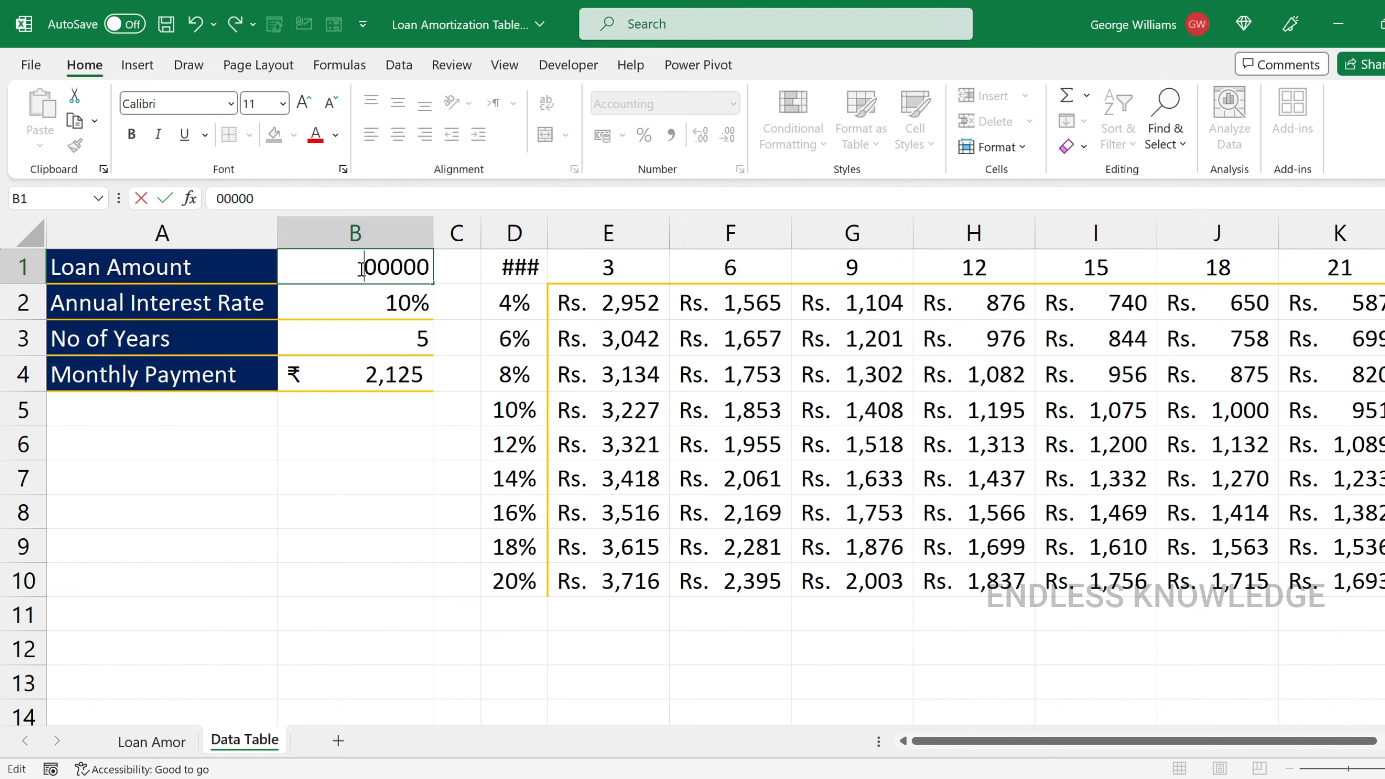
pyautogui.write('5')
pyautogui.press('Return')
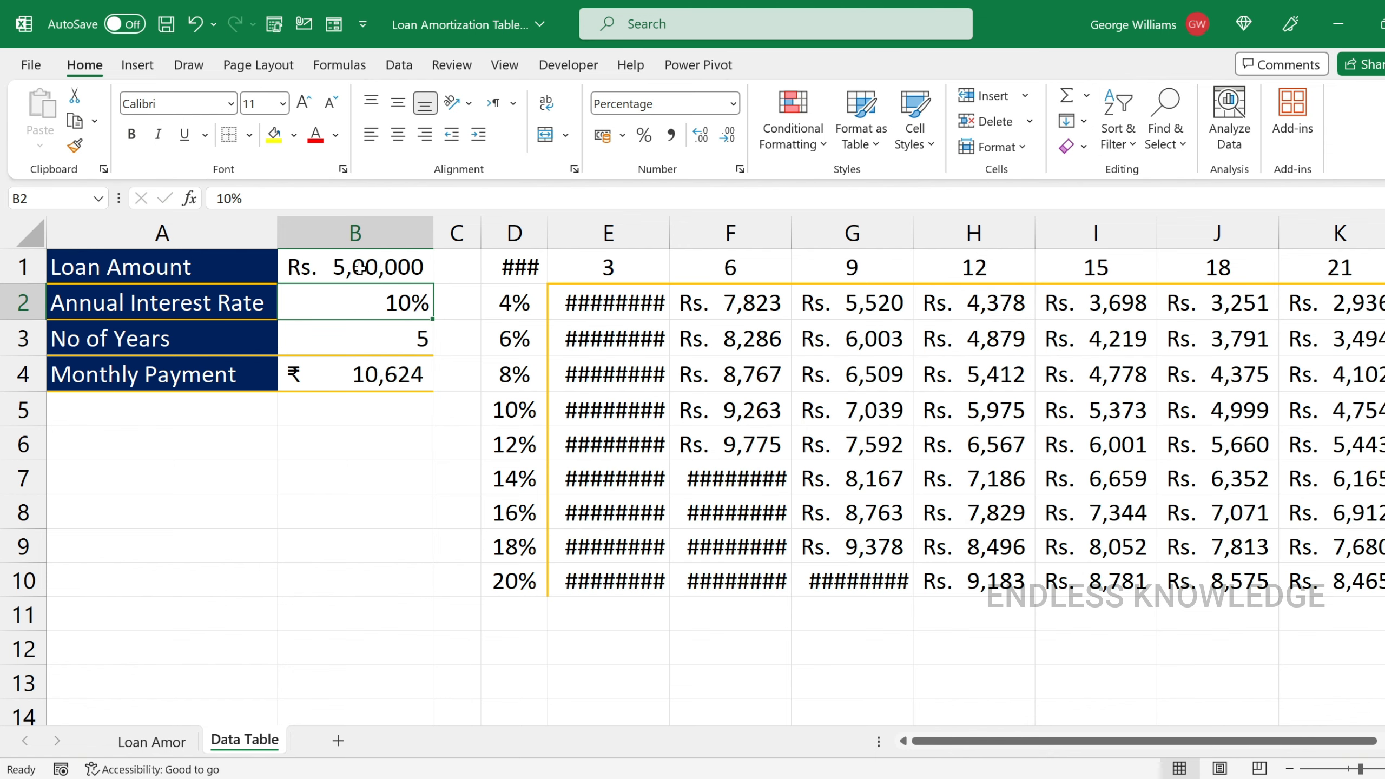
pyautogui.click(645, 367)
pyautogui.doubleClick(669, 223)
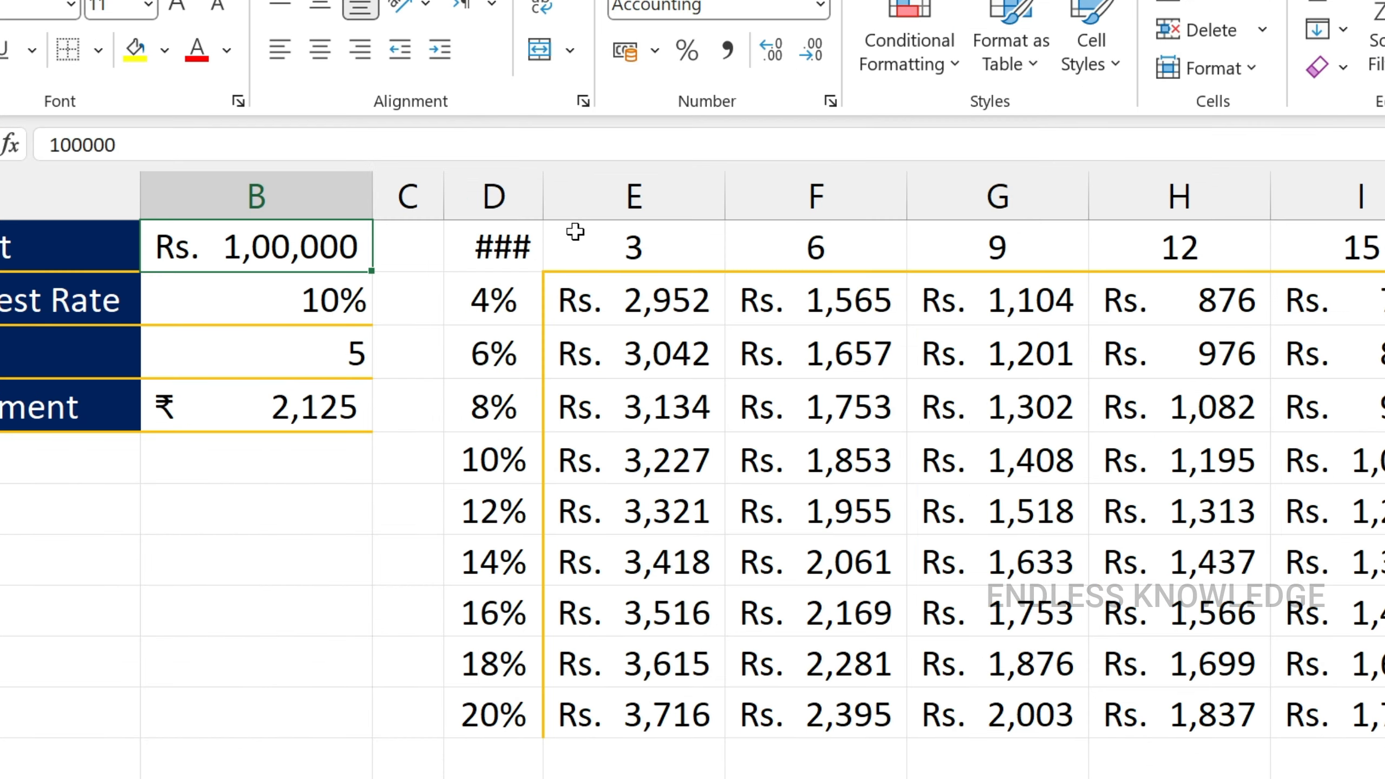
pyautogui.click(514, 263)
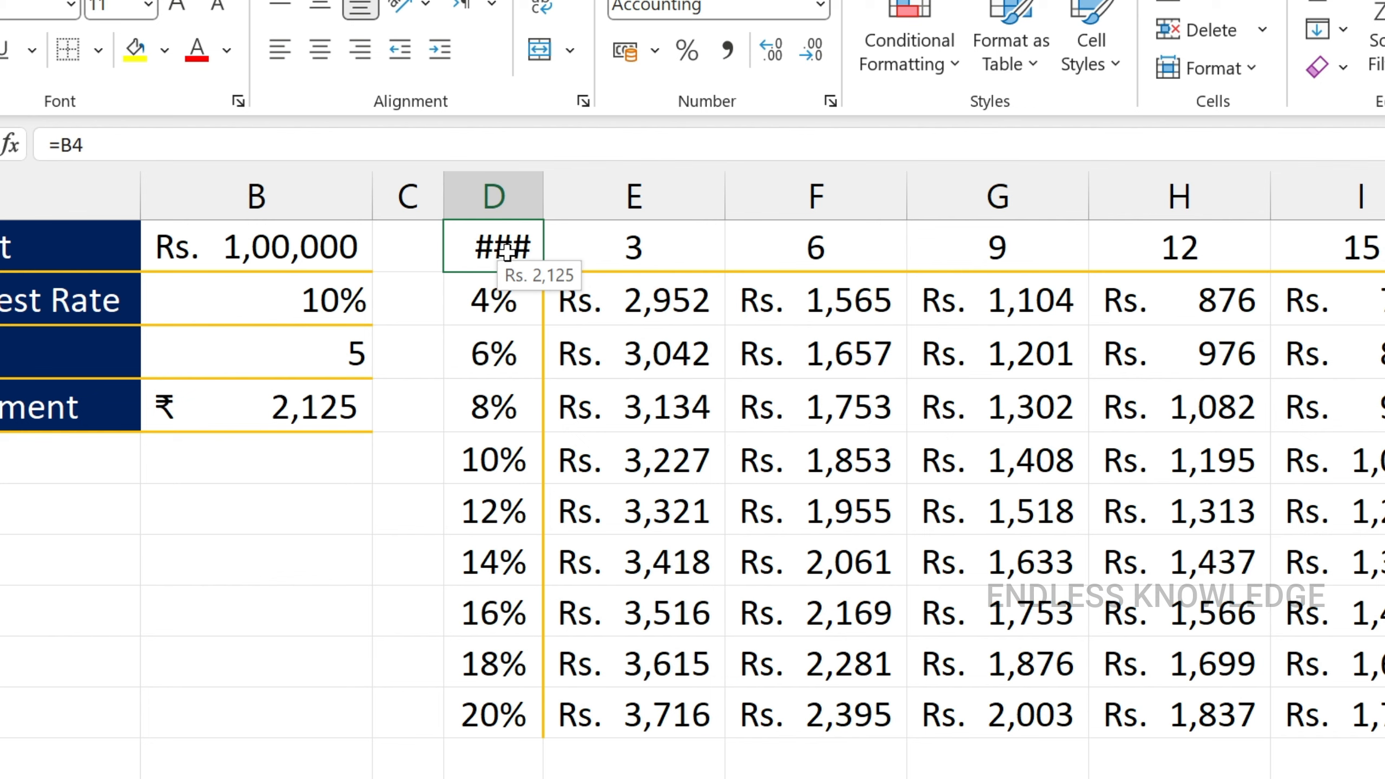
pyautogui.click(226, 51)
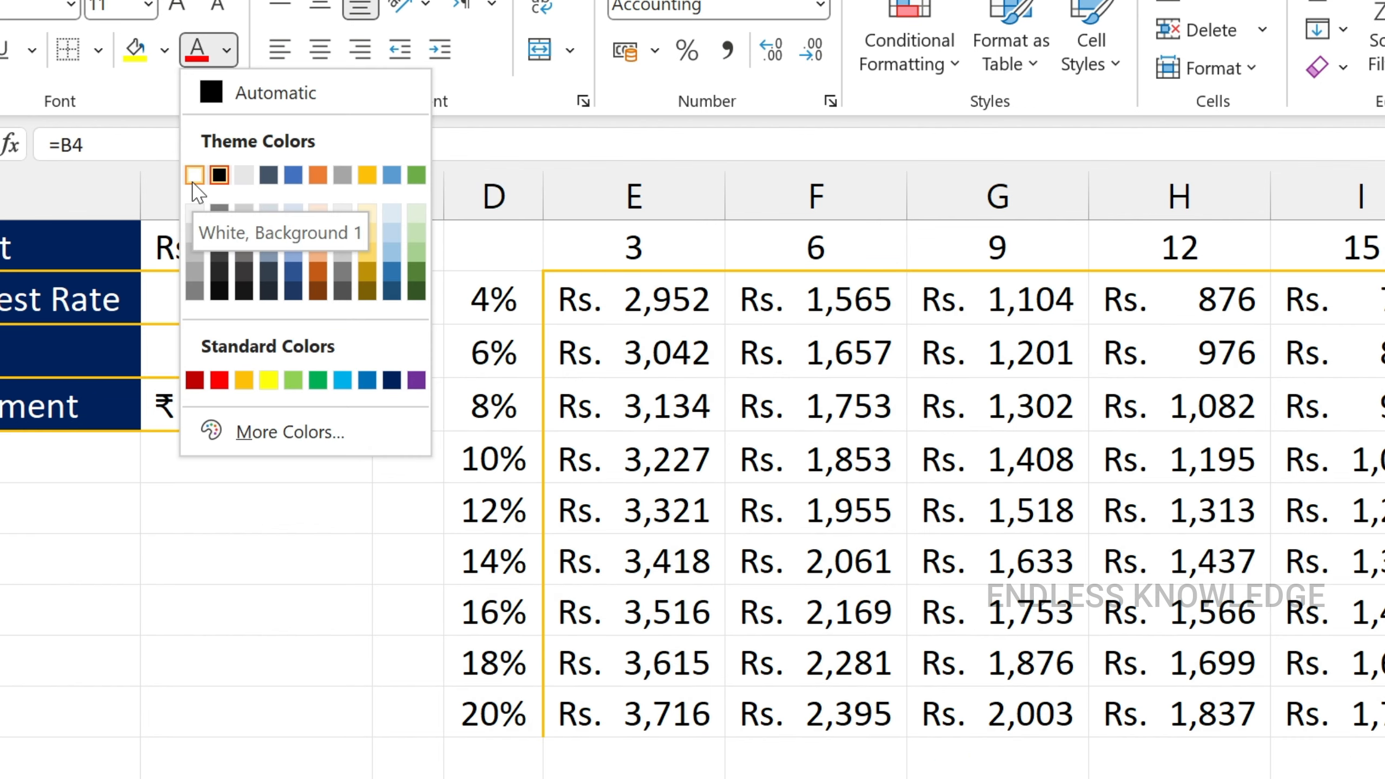
pyautogui.click(504, 255)
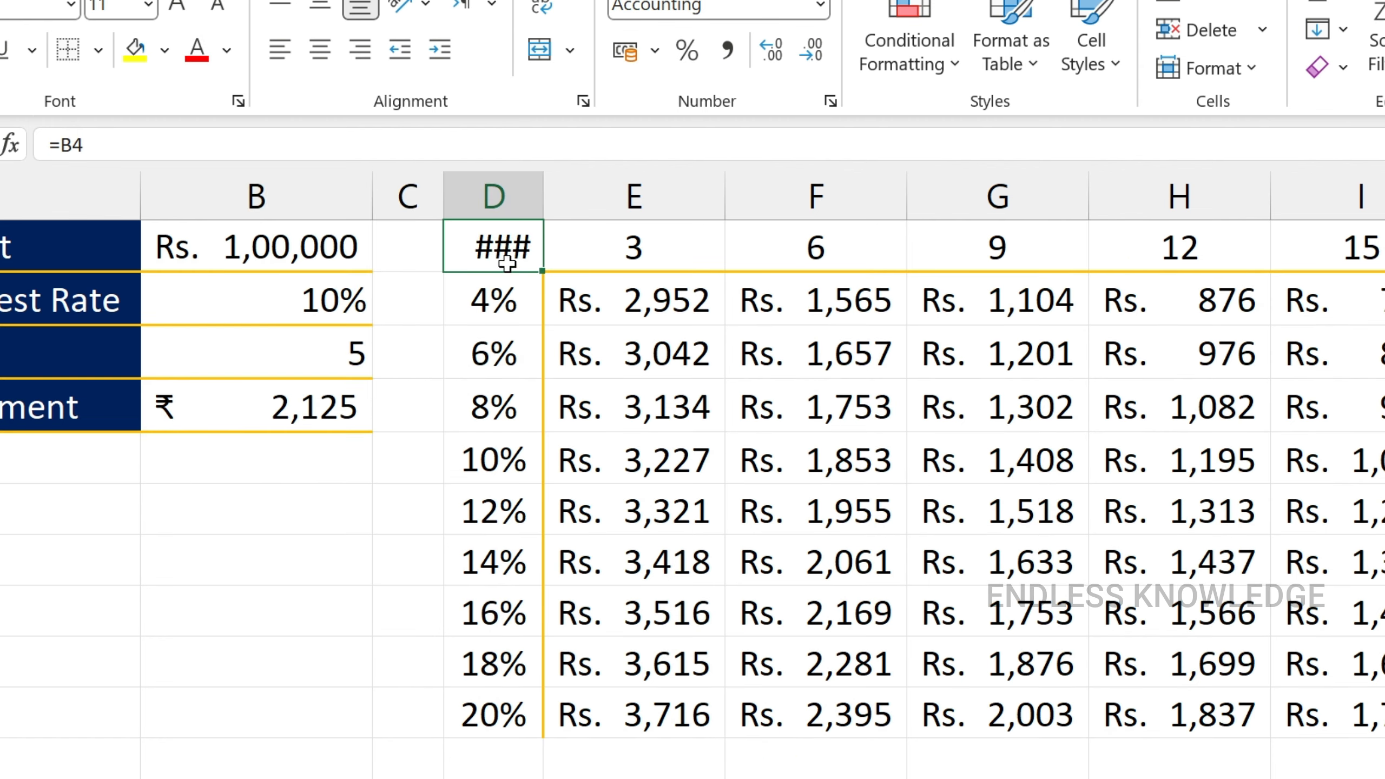
# - Hide the value of corner cell D1 by applying the custom number format ;;;
pyautogui.hotkey('ctrl', '1')
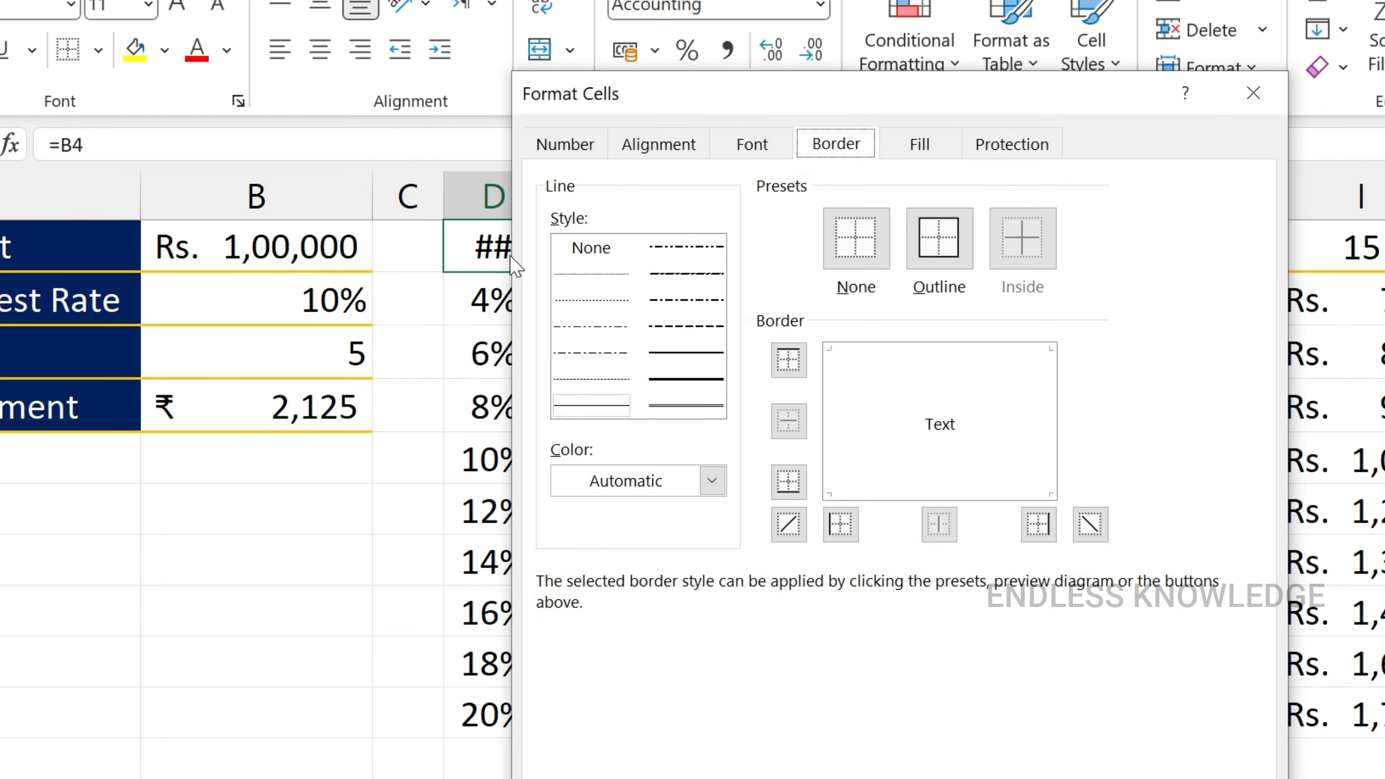
pyautogui.click(572, 144)
pyautogui.moveTo(744, 120); pyautogui.dragTo(977, 227)
pyautogui.click(823, 553)
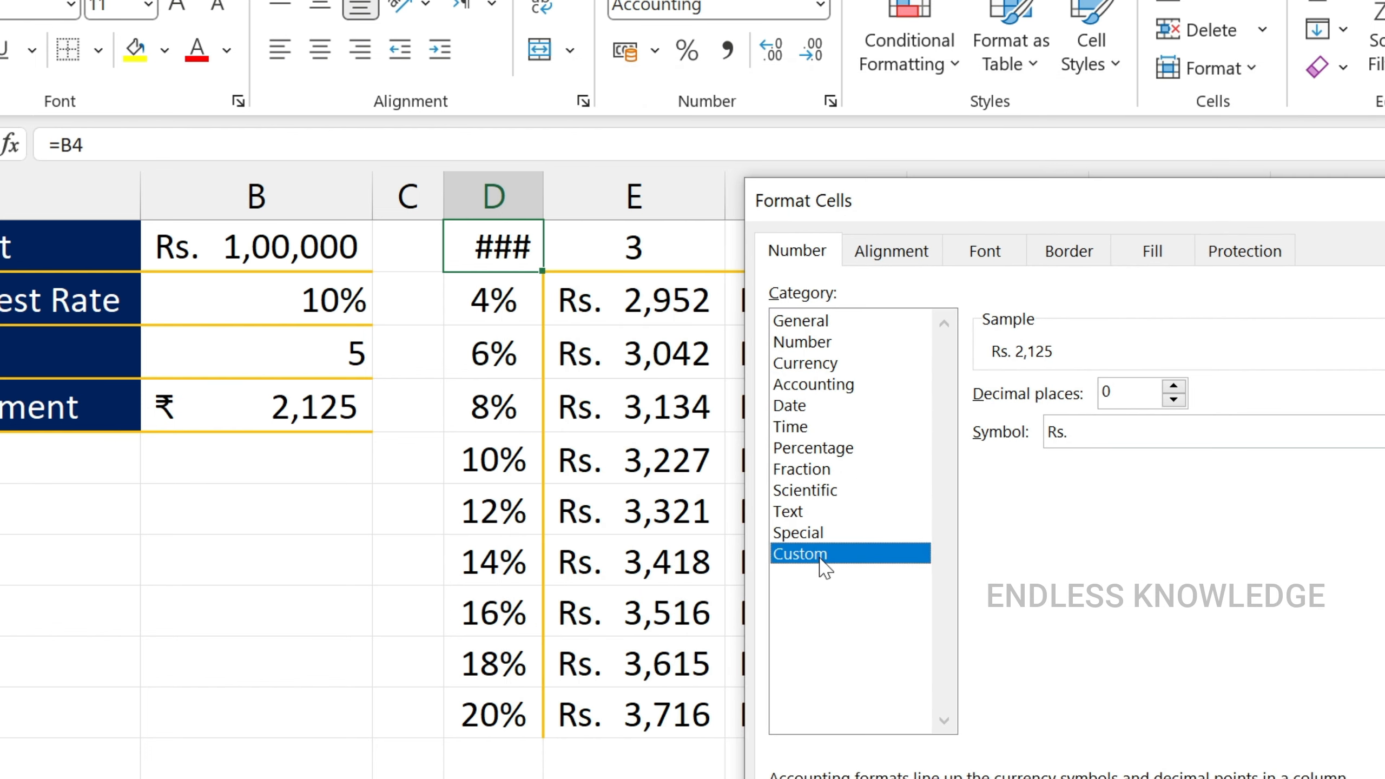
pyautogui.moveTo(1345, 416); pyautogui.dragTo(943, 412)
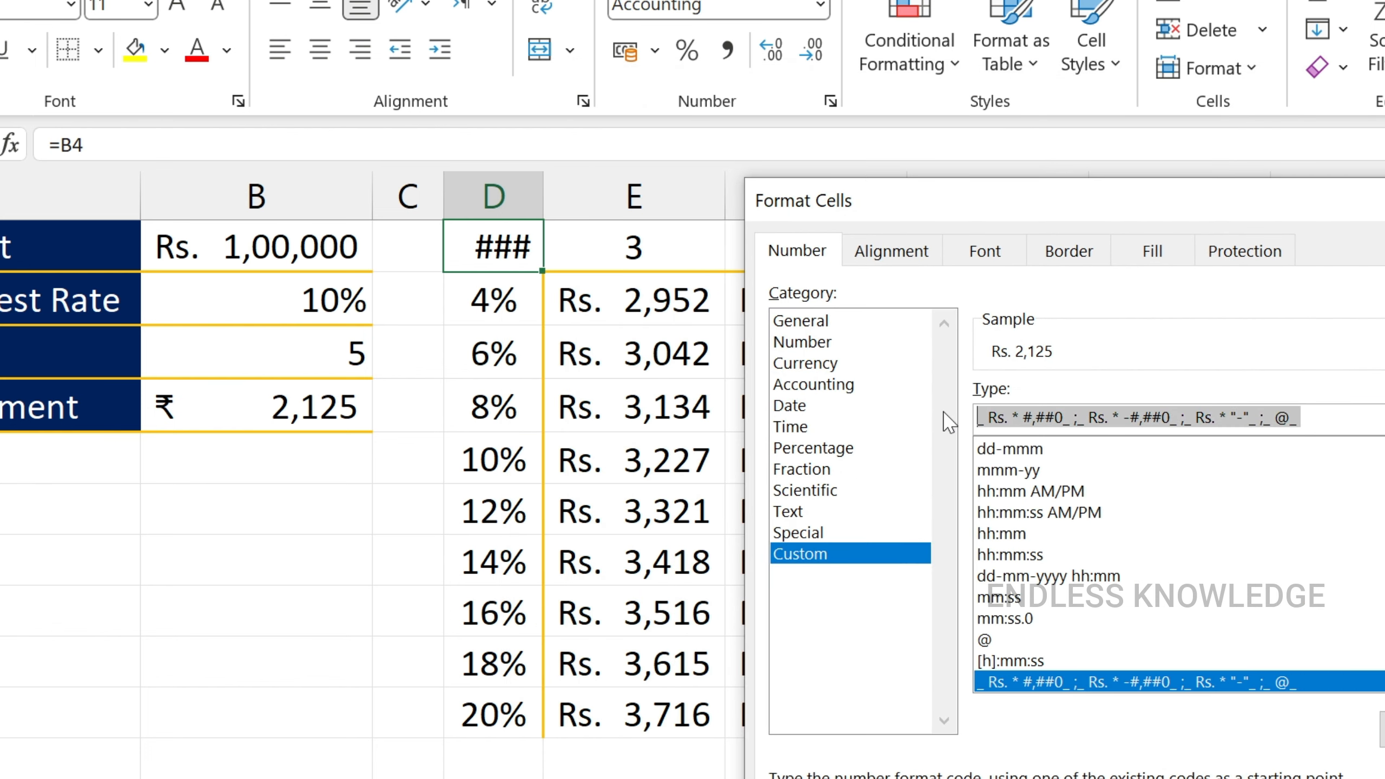
pyautogui.write(';;;')
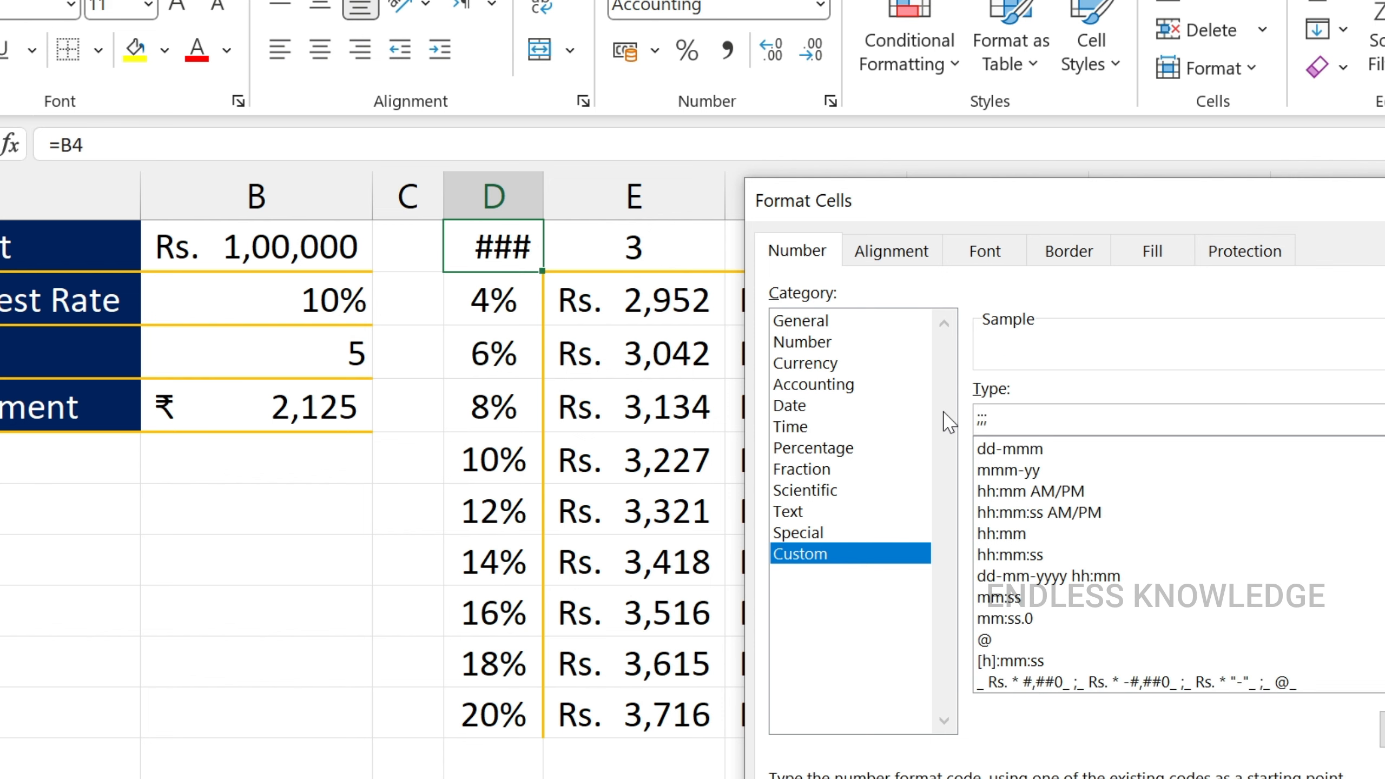
pyautogui.press('Return')
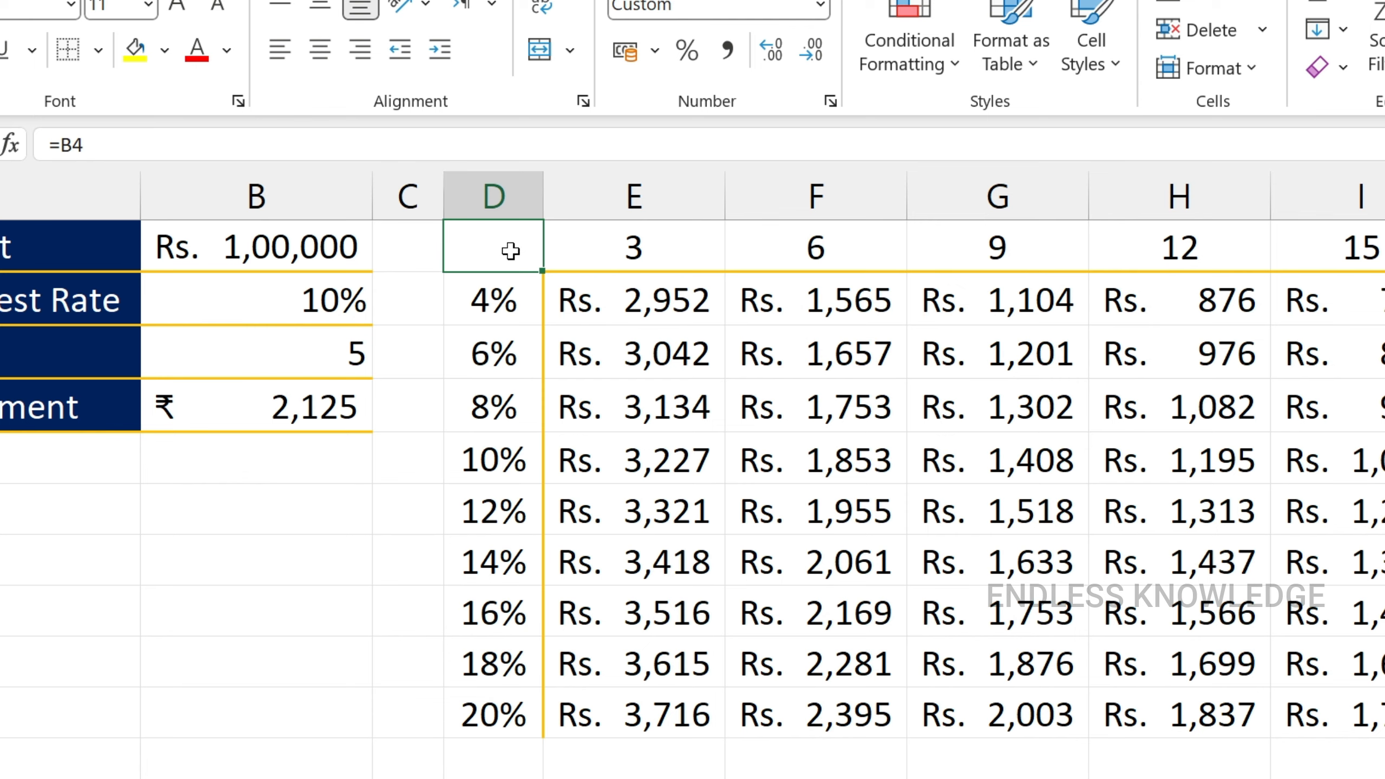
# - Change the first two interest rates in D2 and D3 to 5% and 10%
pyautogui.moveTo(494, 299); pyautogui.dragTo(494, 666)
pyautogui.click(494, 311)
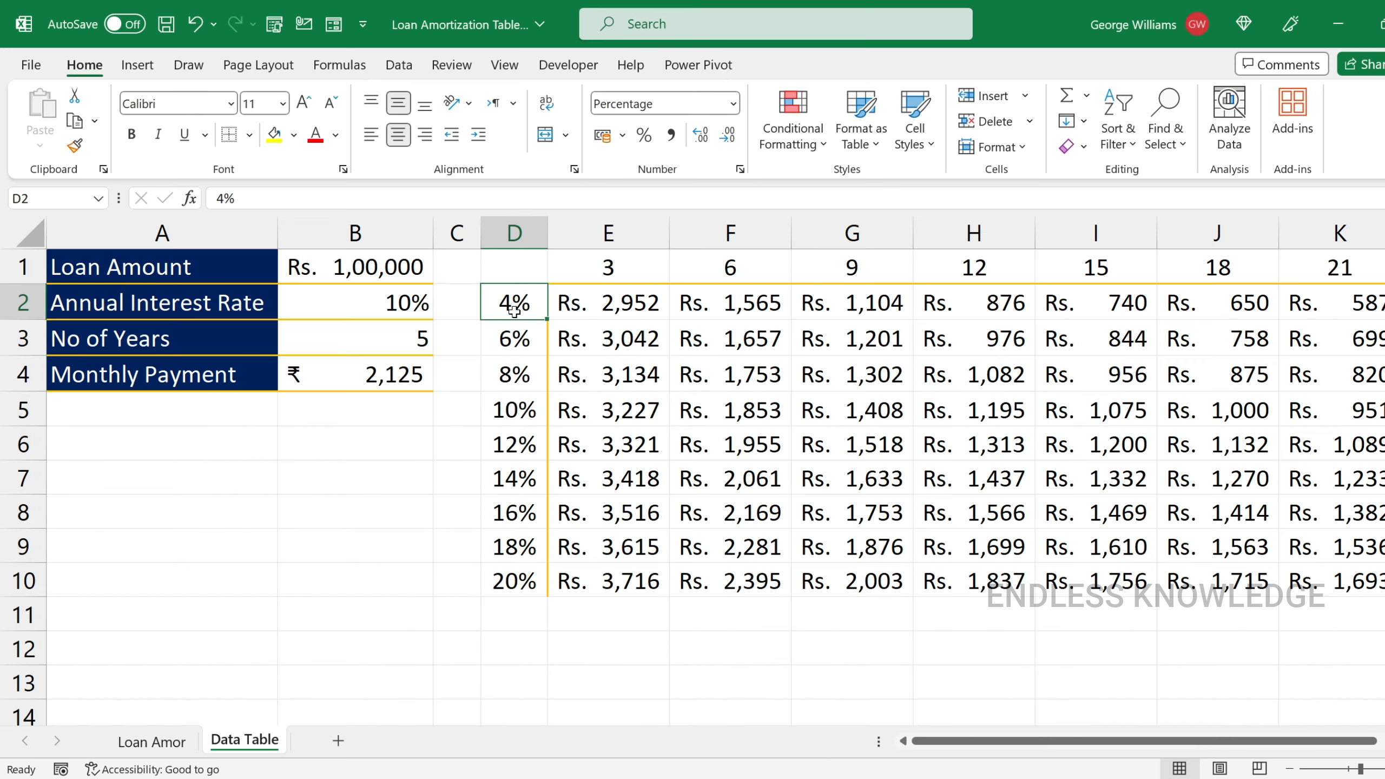
pyautogui.write('5')
pyautogui.press('Return')
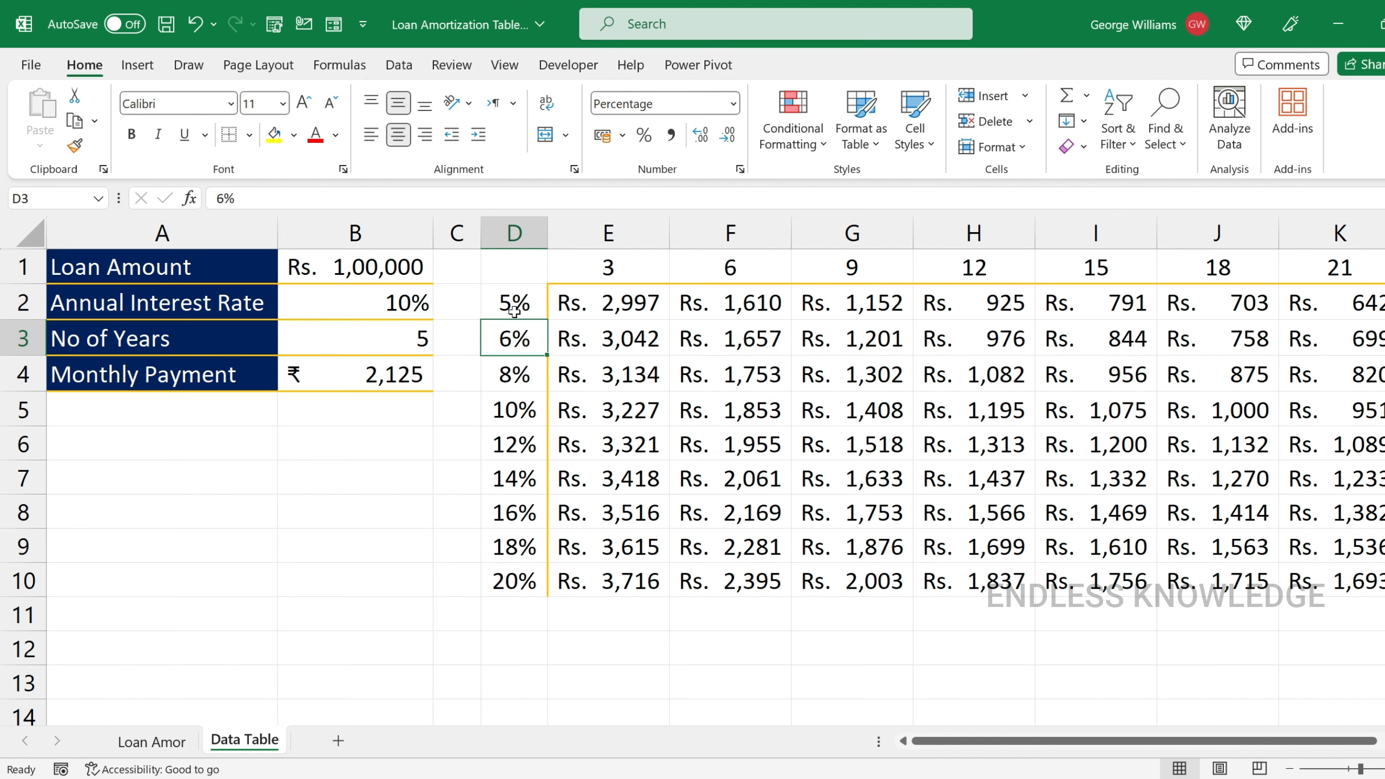
pyautogui.write('10')
pyautogui.press('Return')
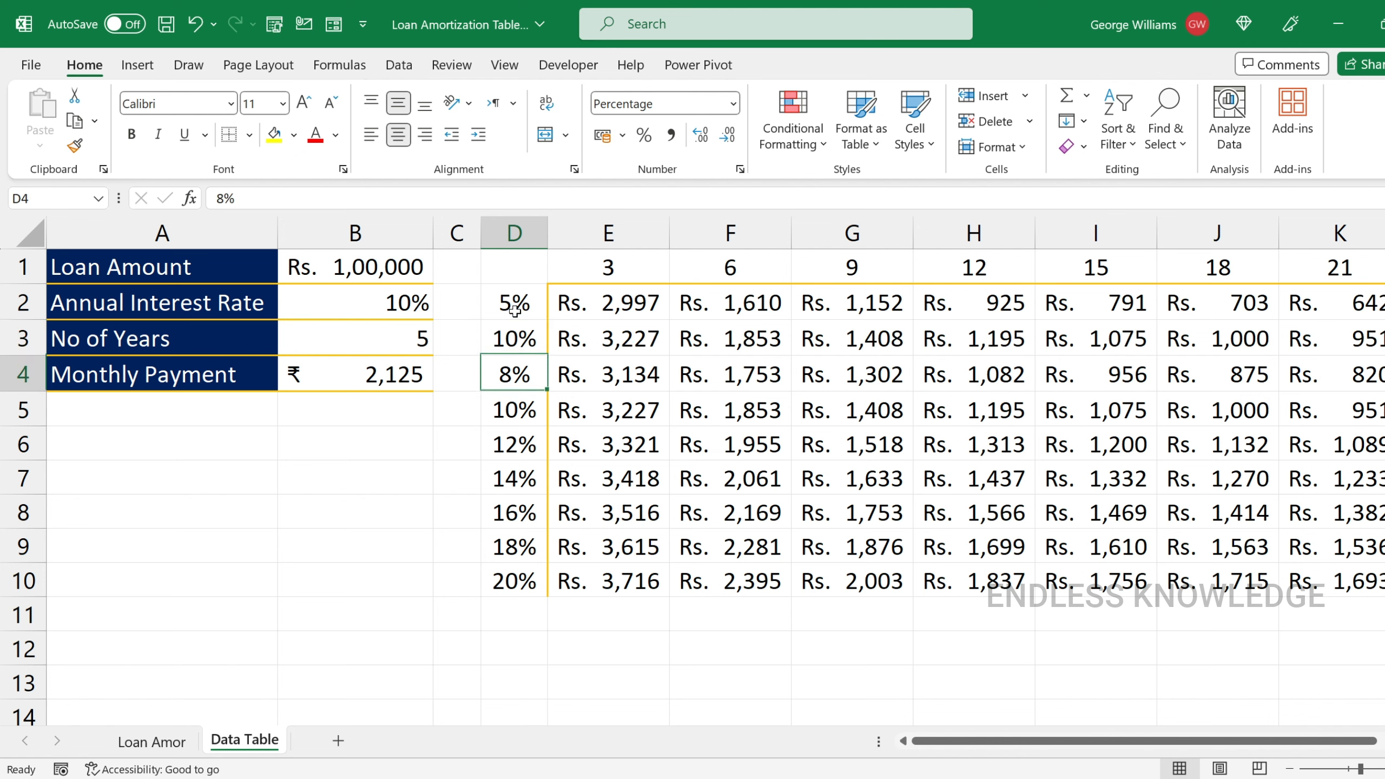
# - Extend the interest rate series in steps of 5% down to 45% in D10 and save the workbook
pyautogui.moveTo(514, 310); pyautogui.dragTo(546, 587)
pyautogui.click(589, 312)
pyautogui.hotkey('ctrl', 's')
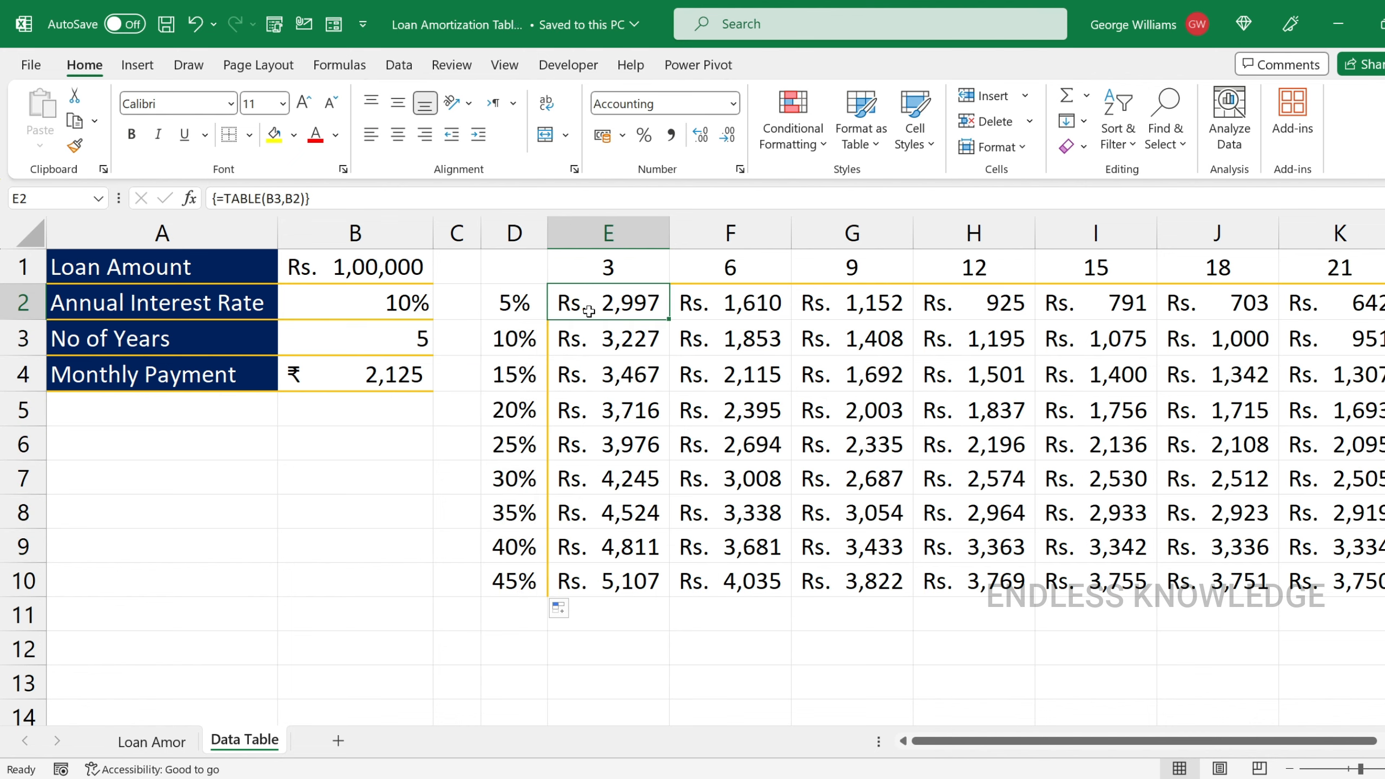